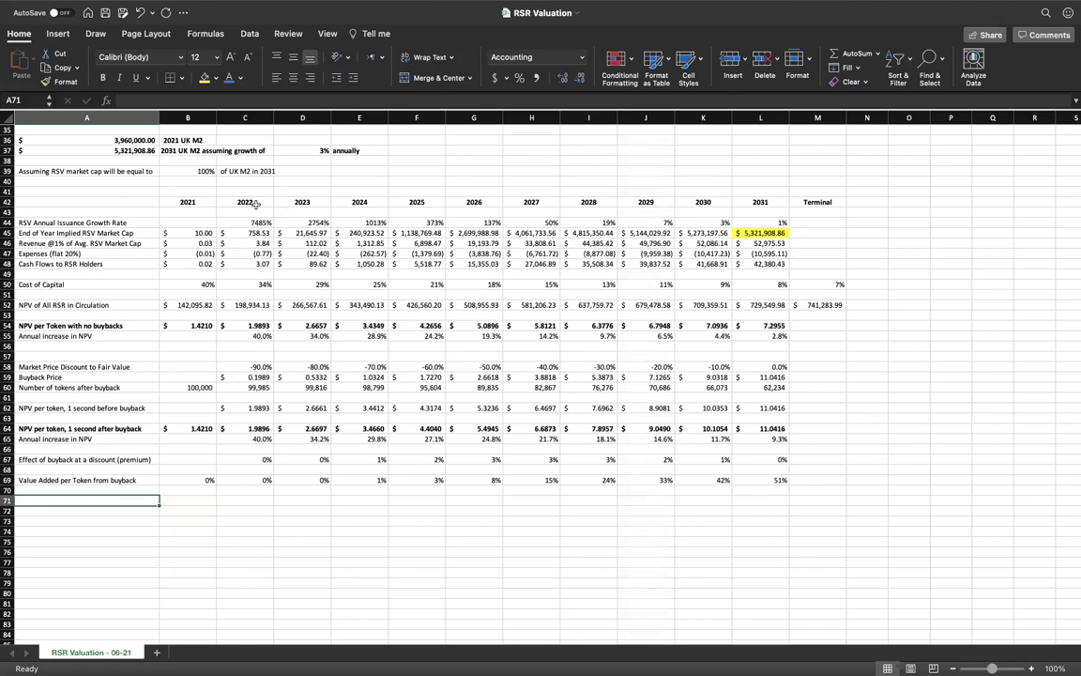
Examine the UK M2 amounts, growth and market cap share assumptions in rows 36 to 39, and the 2031 implied RSV market cap formula.
left_click(133, 134)
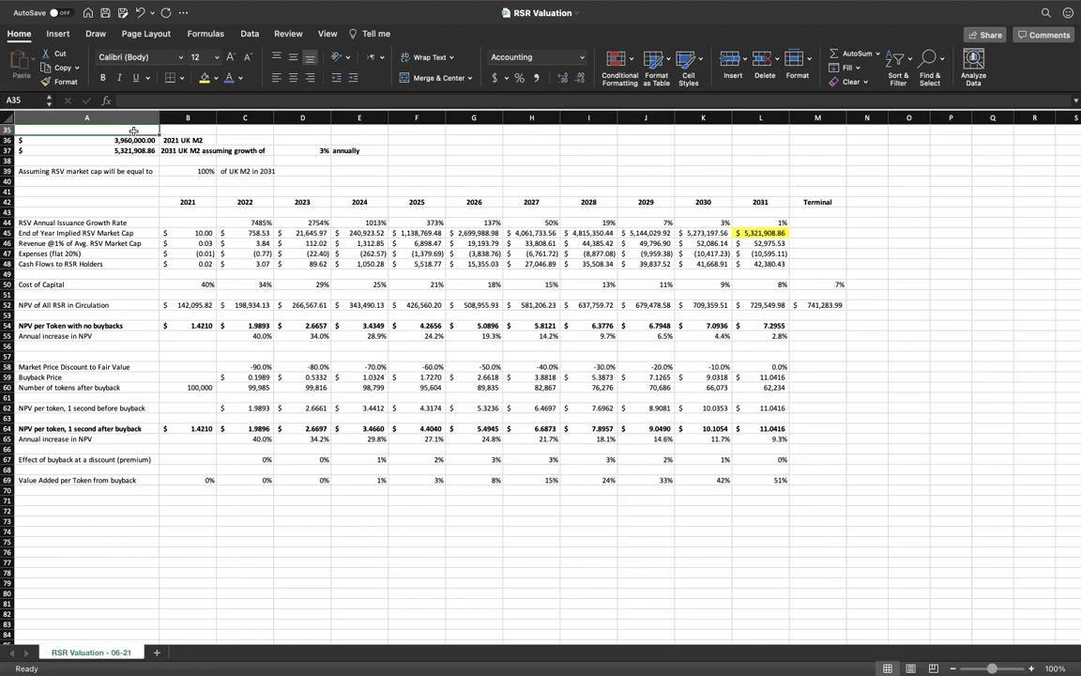
left_click(117, 160)
key("Up")
key("Up")
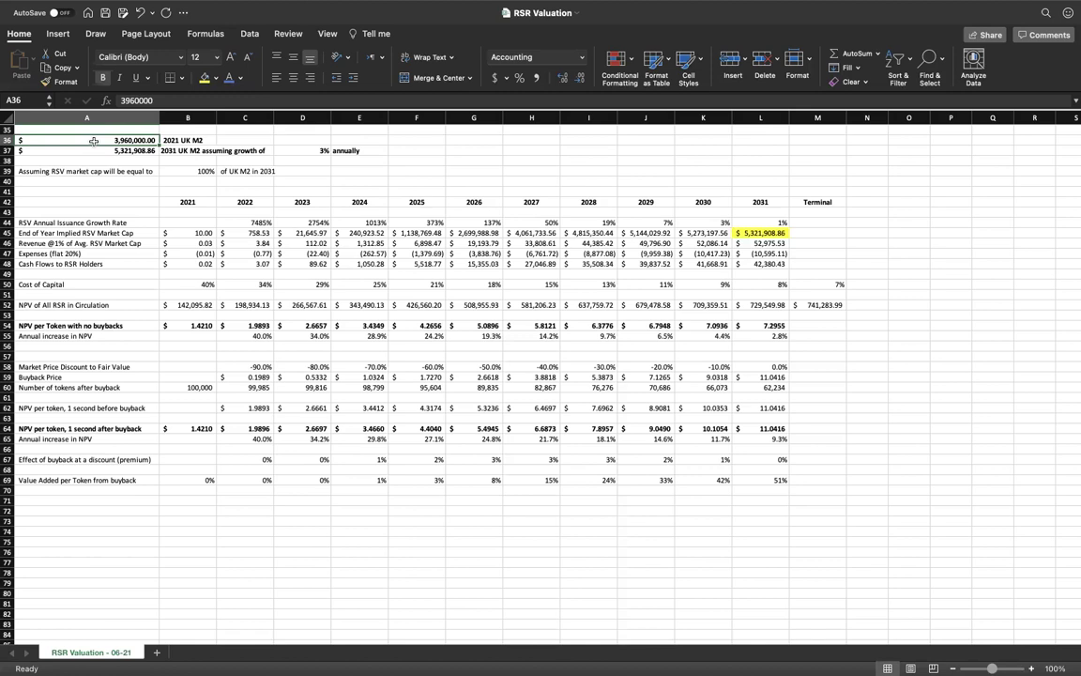
left_click(314, 150)
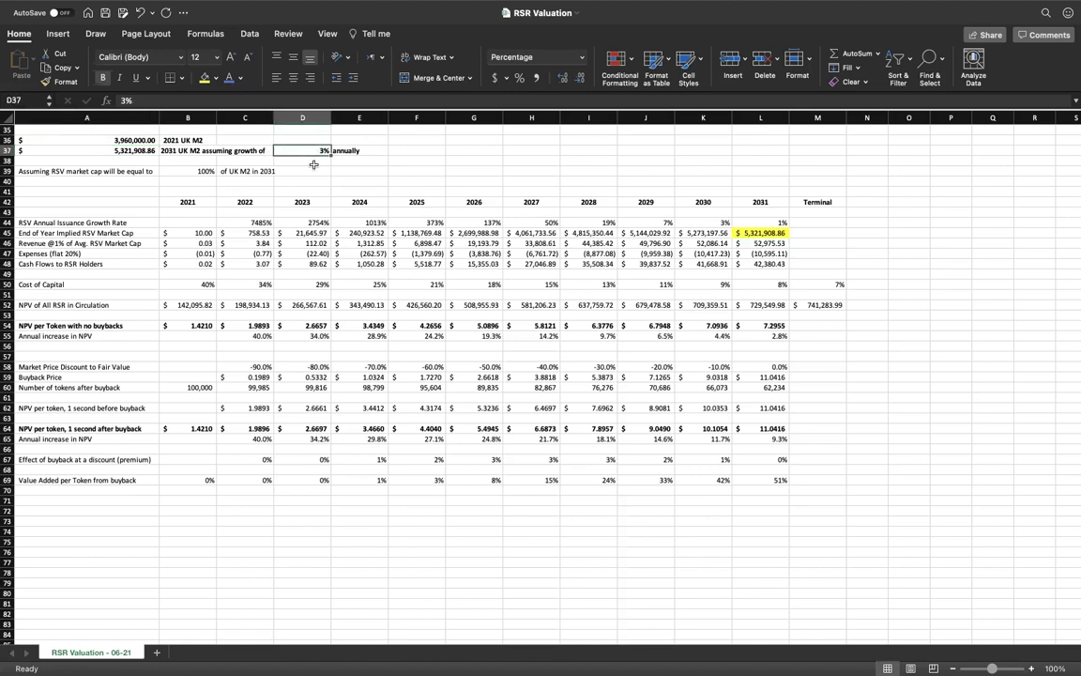
left_click(105, 148)
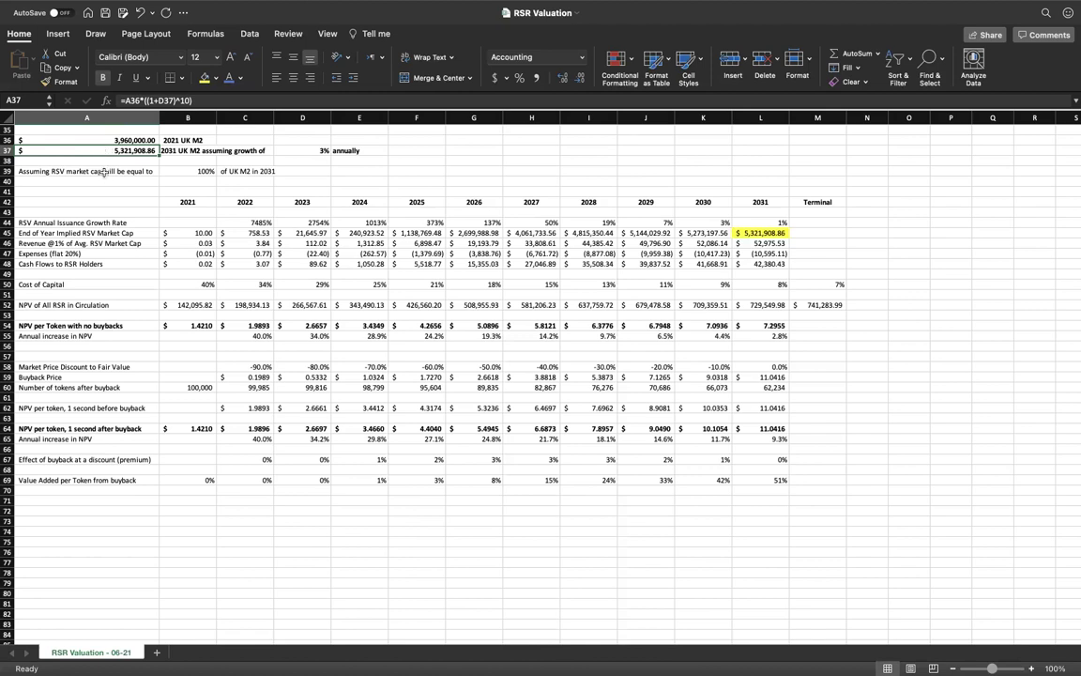
left_click(122, 172)
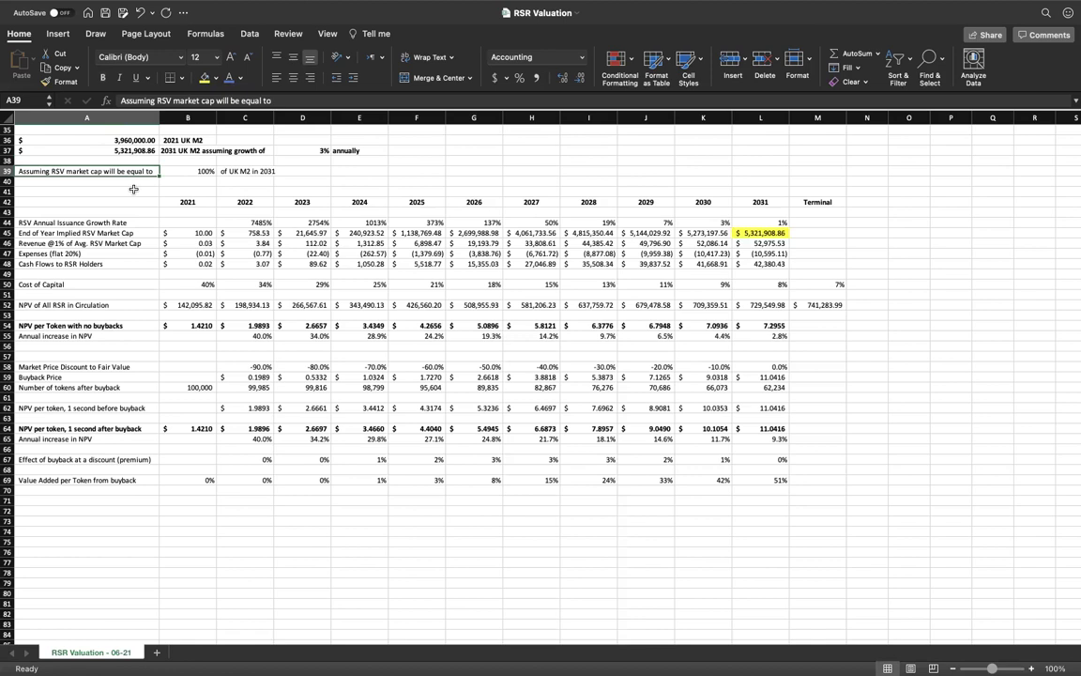
left_click(184, 171)
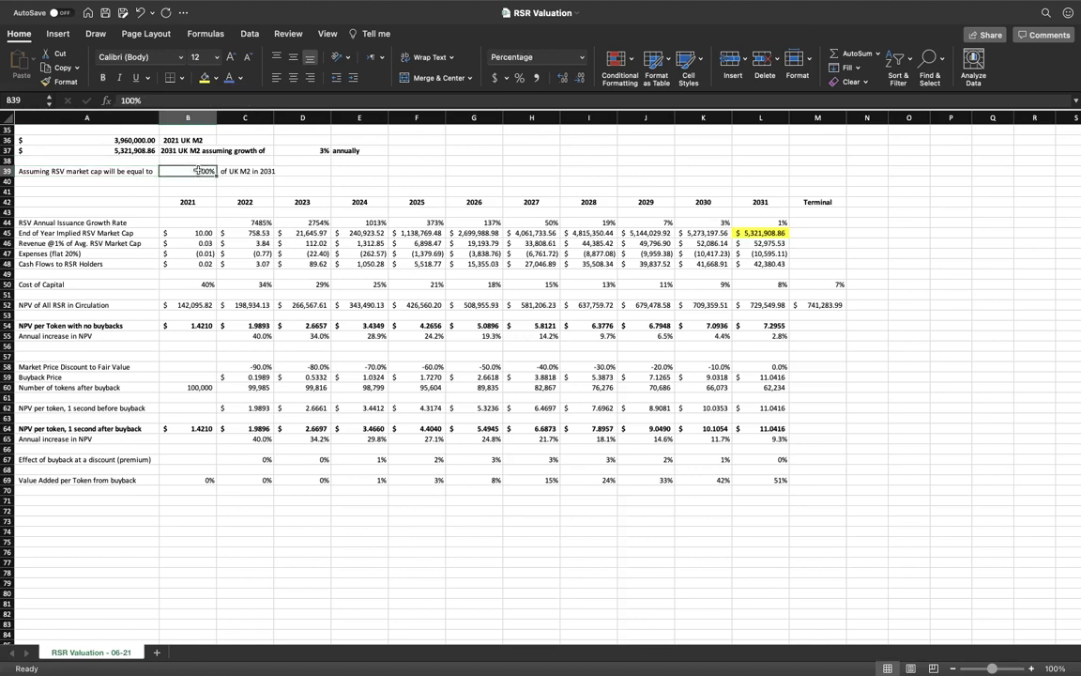
left_click(242, 170)
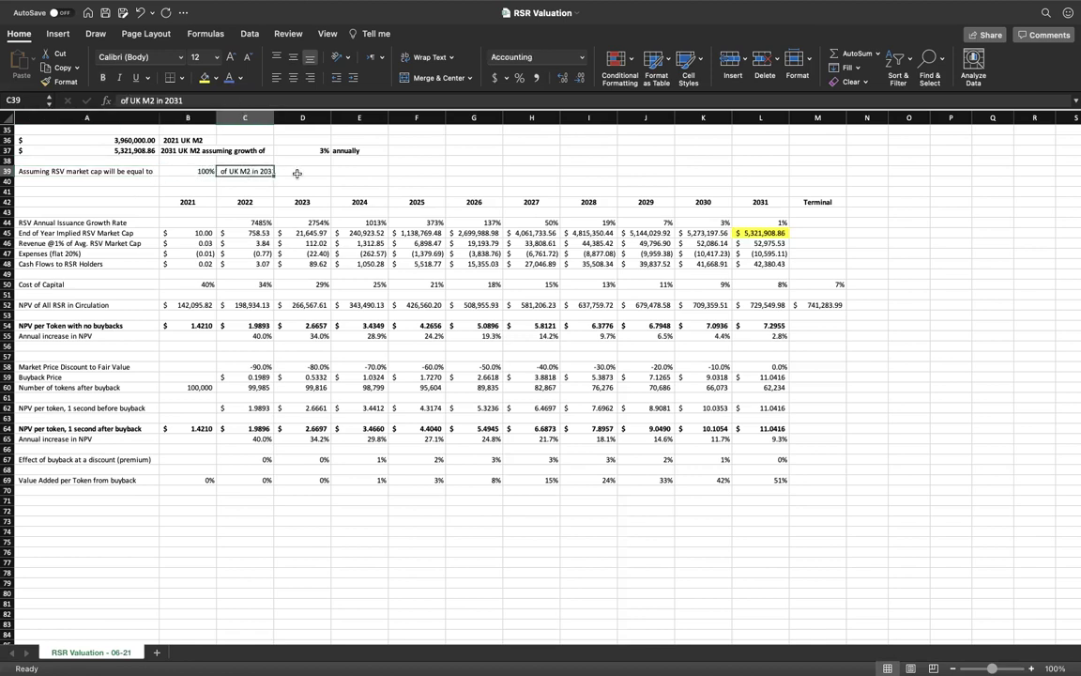
left_click(296, 172)
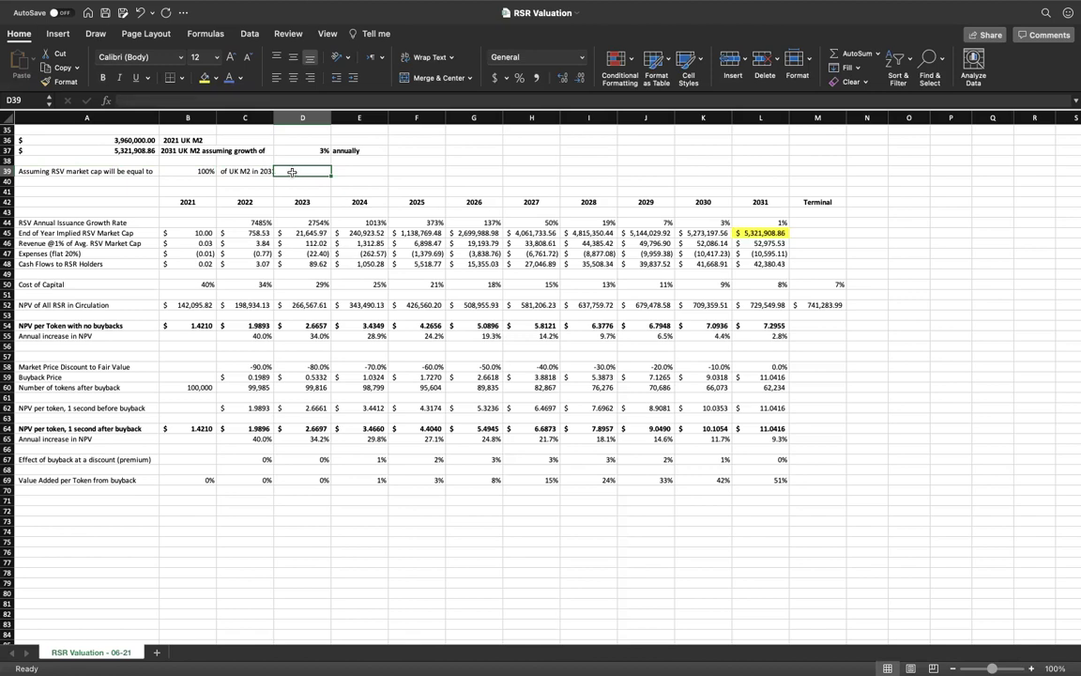
left_click(769, 231)
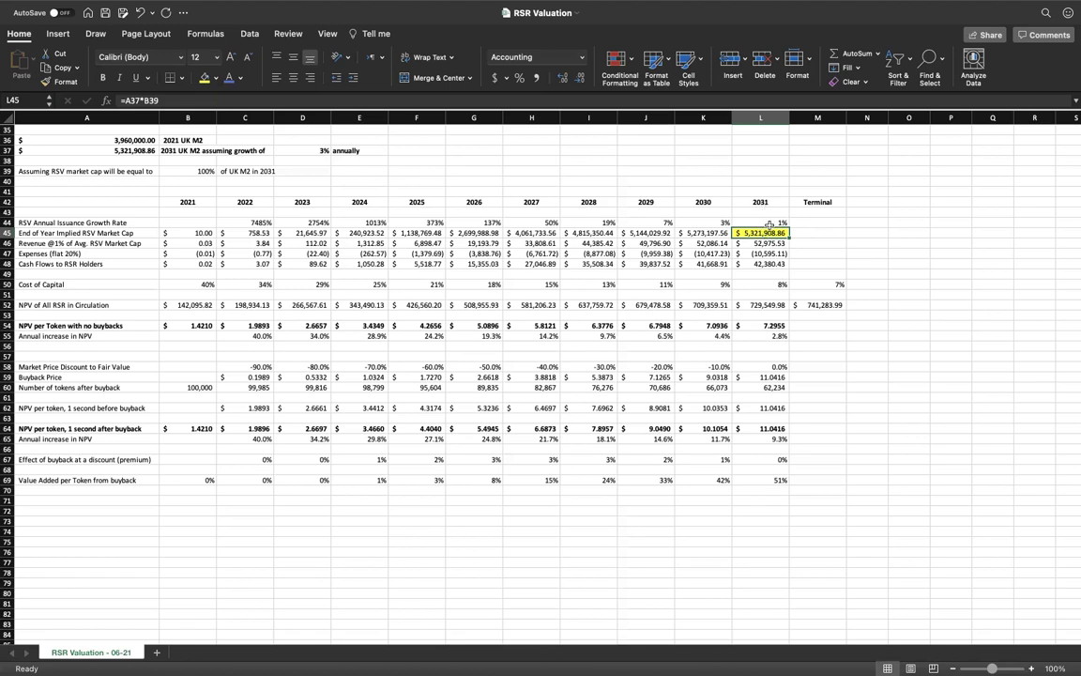
Show the 2030 and 2031 RSV issuance growth rates with two decimals, and return them to whole percentages.
left_click(768, 224)
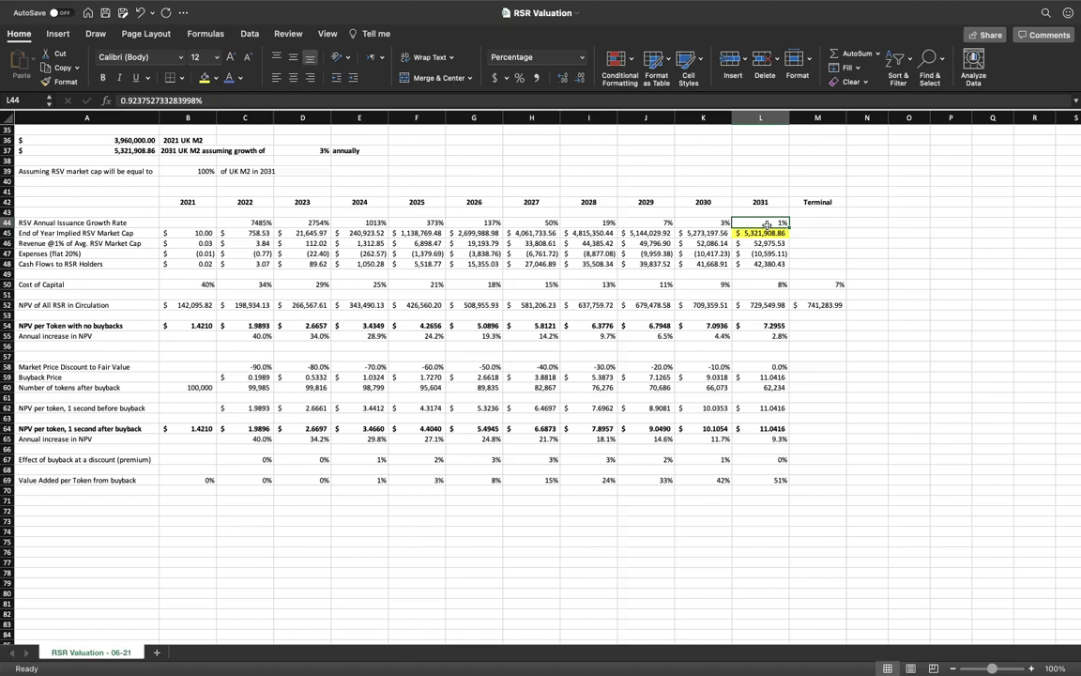
left_click(713, 224)
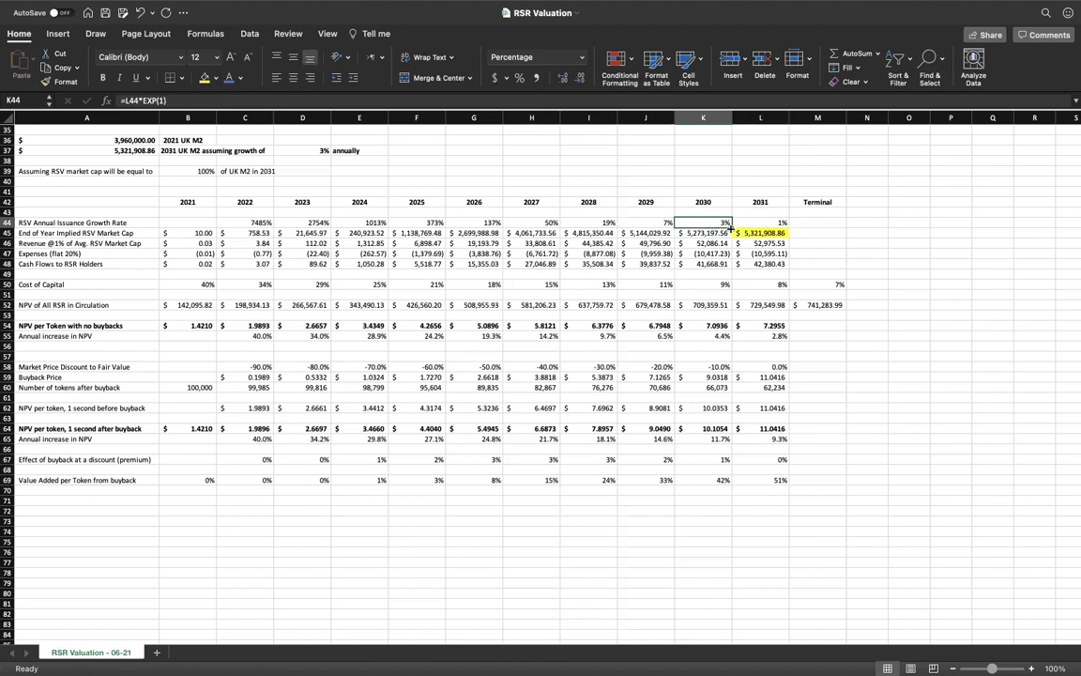
left_click(562, 80)
left_click(760, 222)
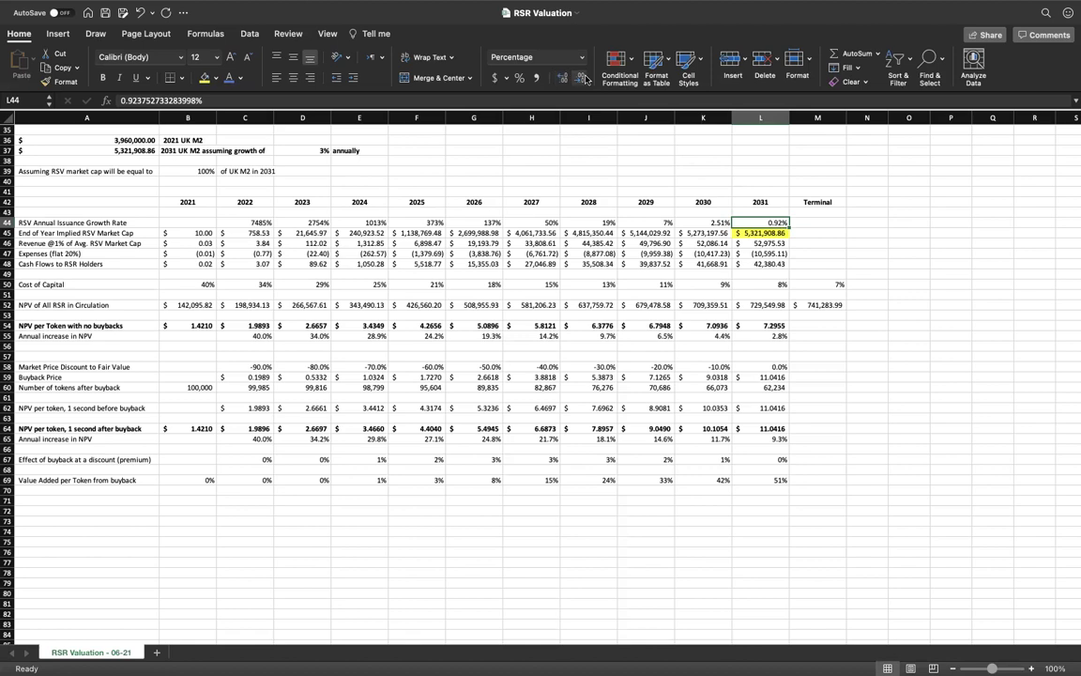
key("Left")
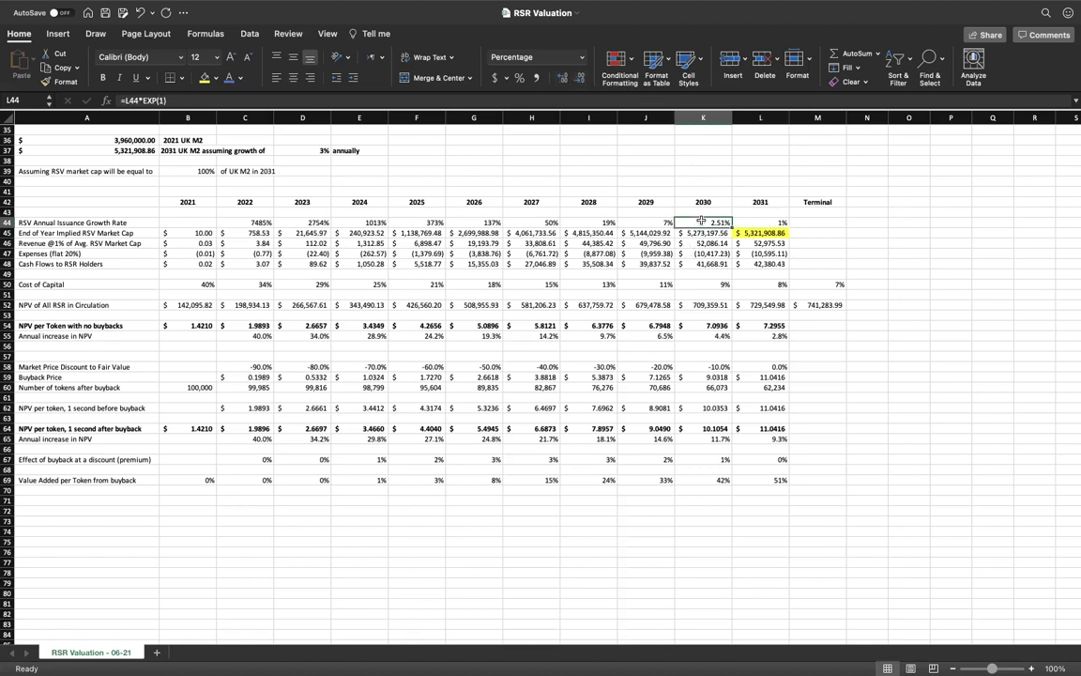
left_click(580, 77)
left_click(580, 76)
Examine the RSV Annual Issuance Growth Rate formulas in row 44 from 2031 back to 2022, and forward again to 2025.
key("Right")
key("Left")
key("Left")
key("Left")
key("Left")
key("Left")
key("Left")
key("Left")
key("Left")
key("Left")
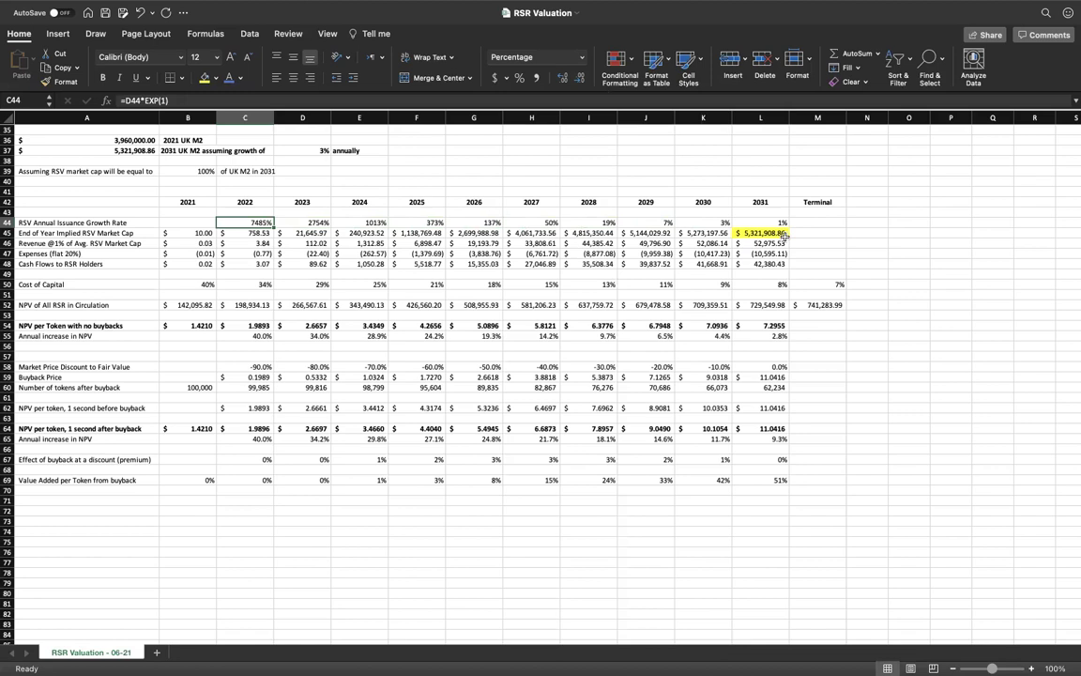
key("Right")
key("Right")
key("Right")
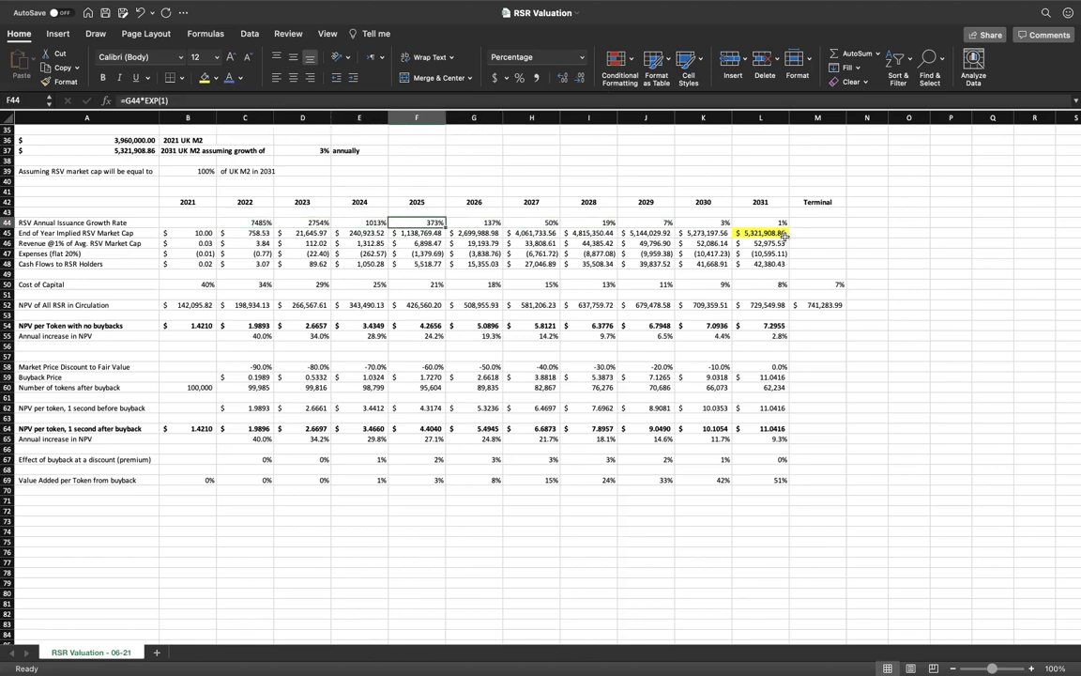
Trace the End of Year Implied RSV Market Cap formulas in row 45 from 2031 back to 2021.
left_click(782, 234)
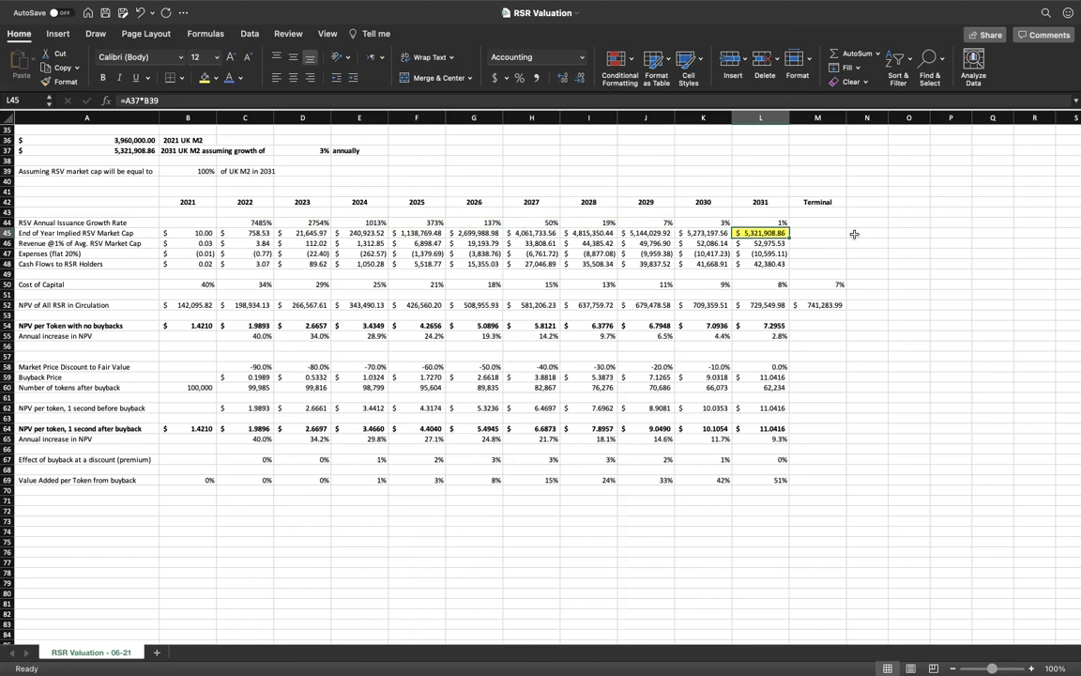
key("Left")
key("Left")
key("Left")
key("Left")
key("Left")
key("Left")
key("Left")
key("Left")
key("Left")
key("Left")
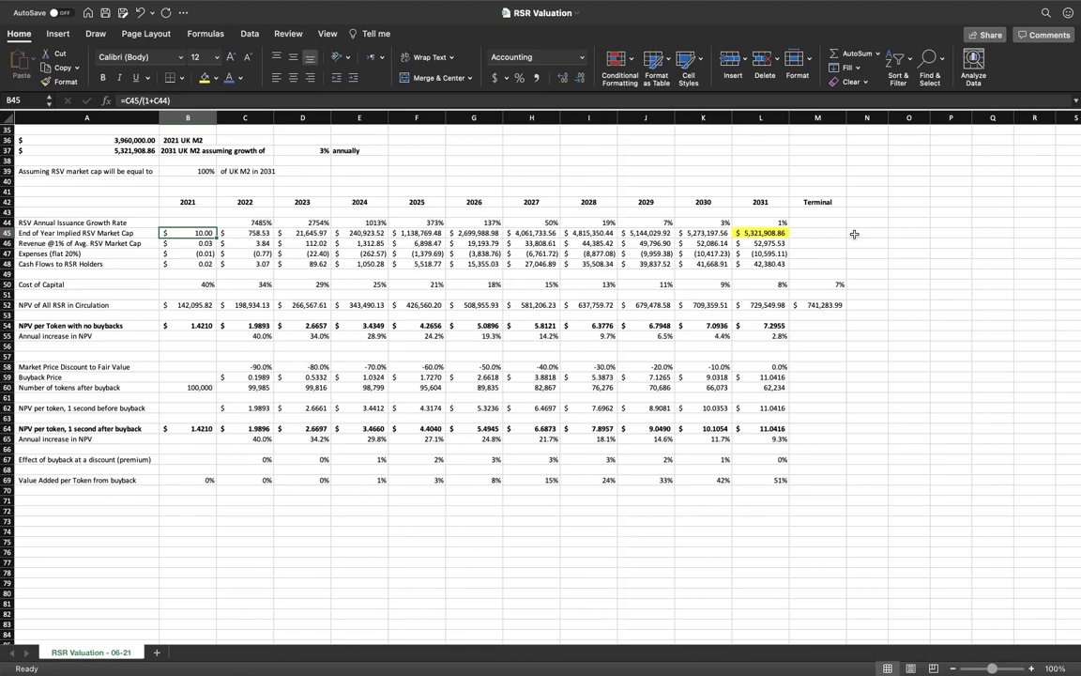
Review the implied RSV market caps year by year from 2022 through 2031, and return to the label of row 45.
key("Right")
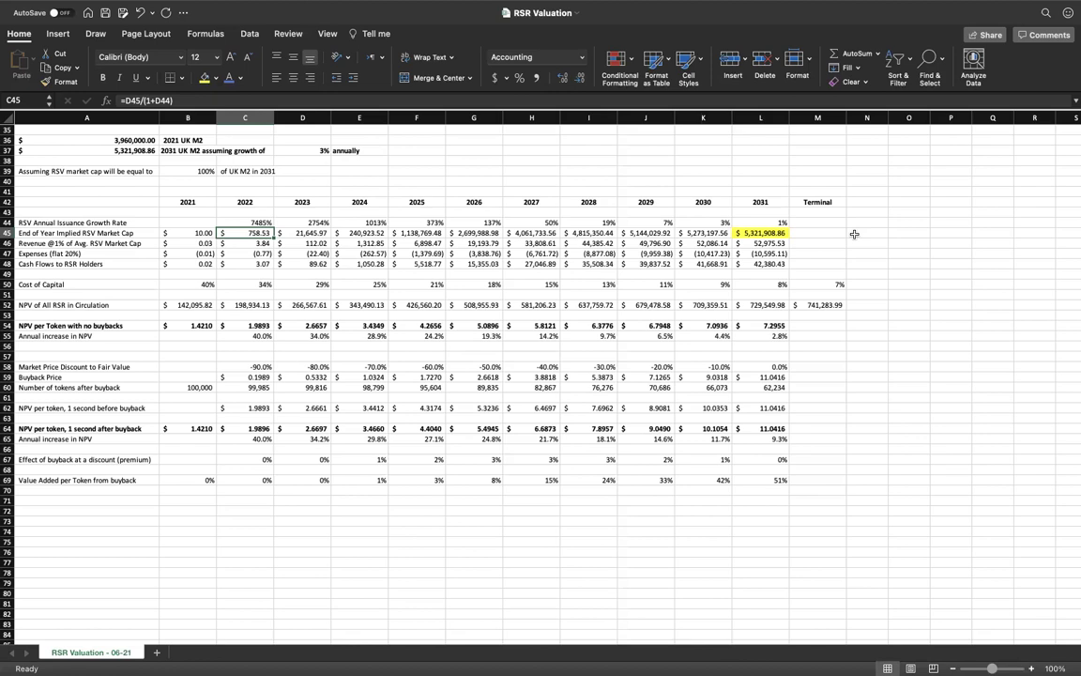
key("Right")
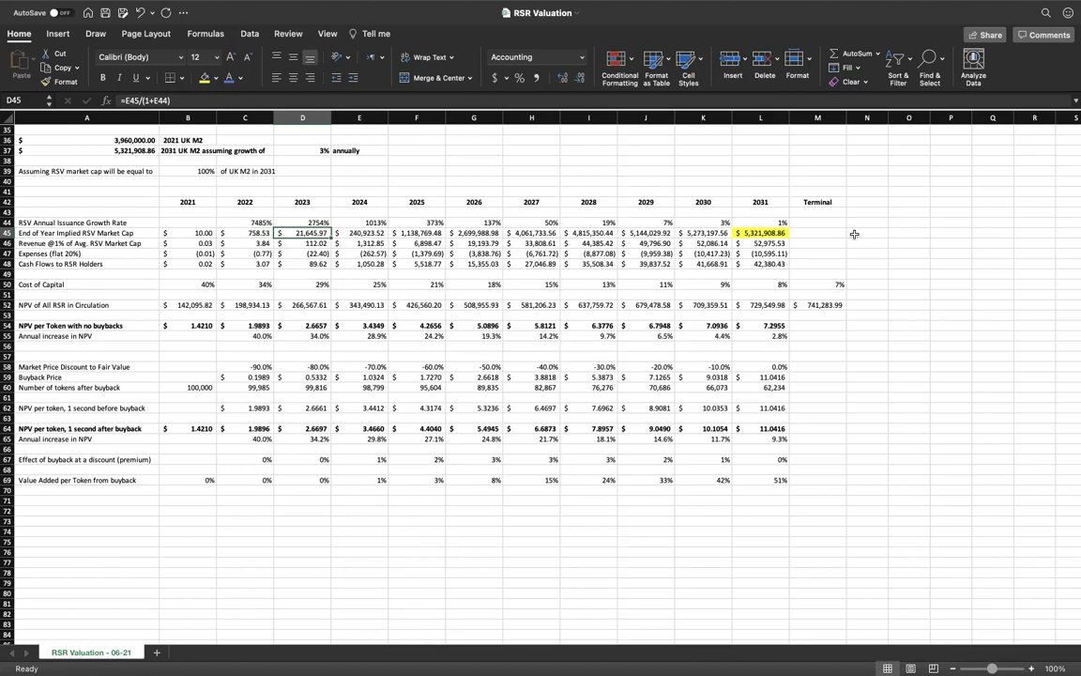
key("Right")
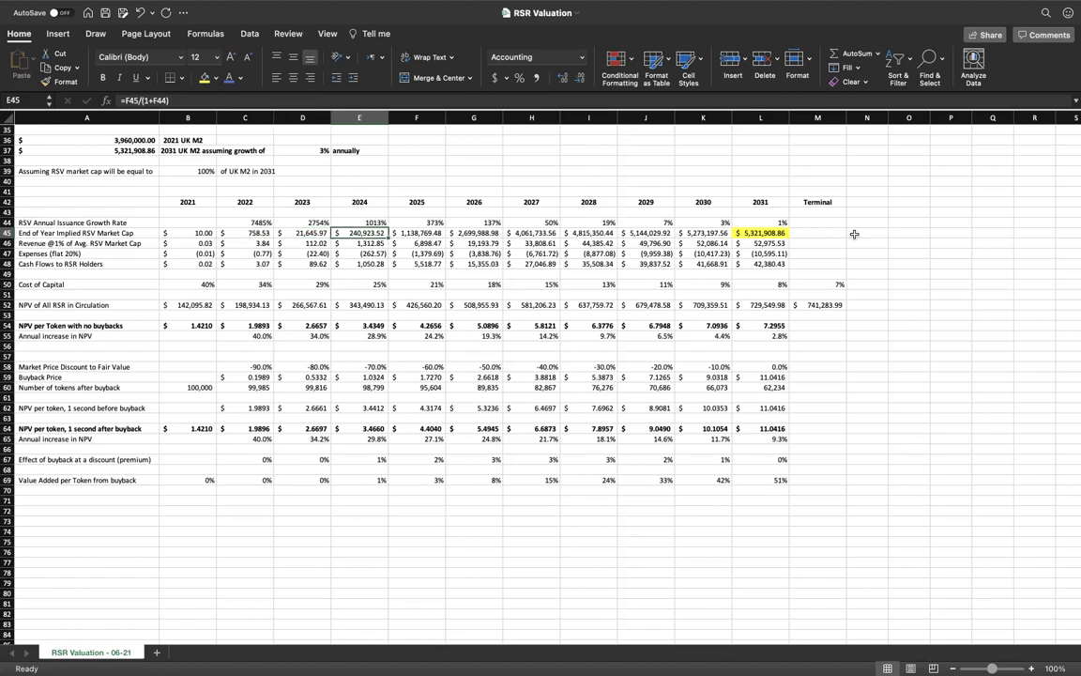
key("Right")
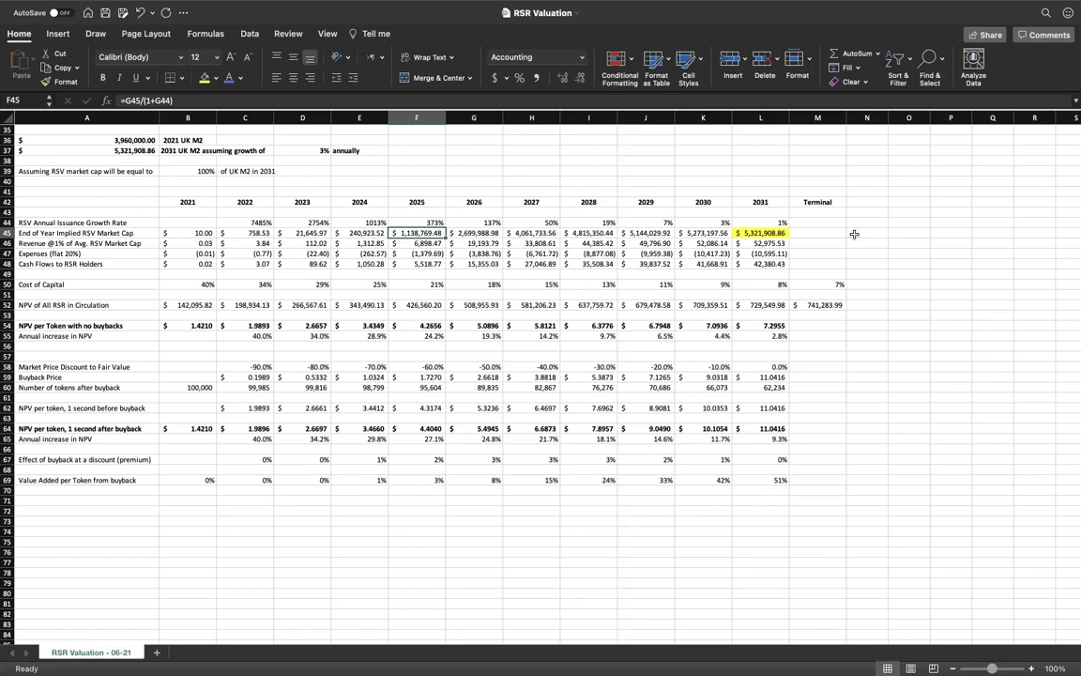
key("Right")
key("Right")
key("Right")
key("Right")
key("Right")
key("Right")
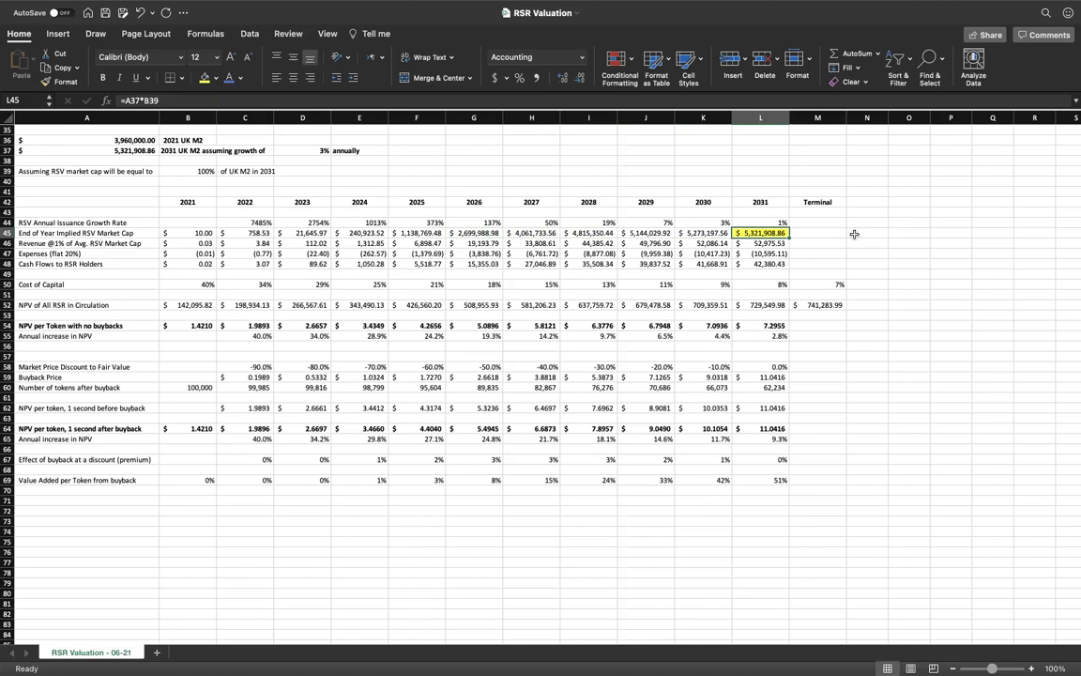
key("Left")
key("Left")
key("Left")
key("Left")
key("Left")
key("Left")
key("Left")
key("Left")
key("Left")
key("Left")
key("Left")
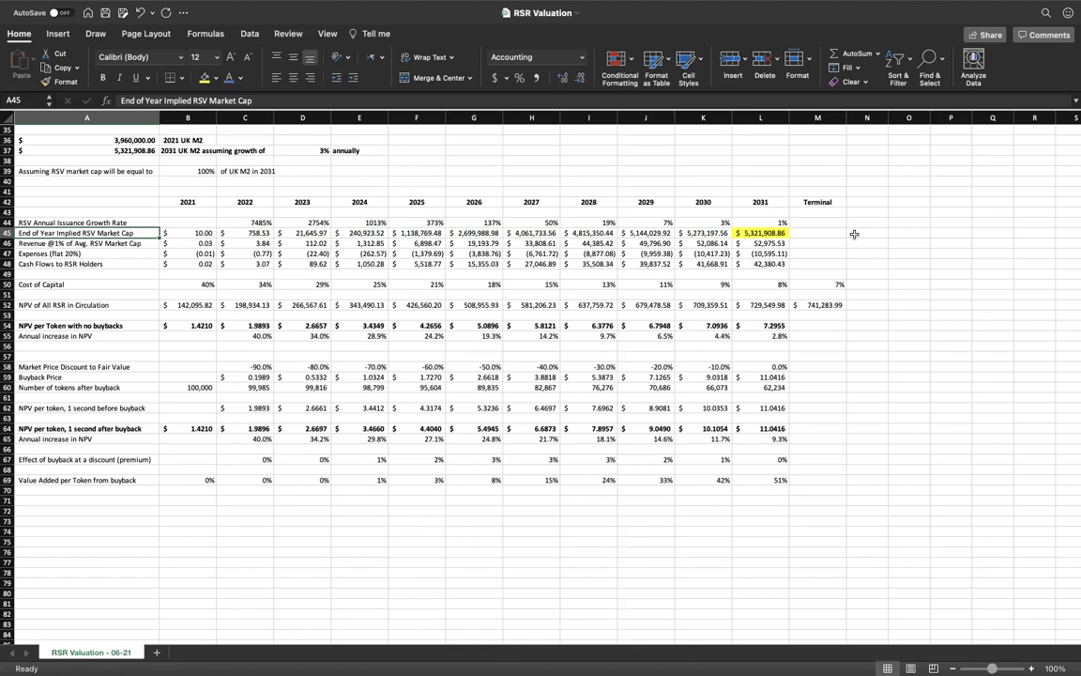
Inspect how the 2021 and 2022 revenue in row 46 is calculated from the implied RSV market caps above it.
key("Down")
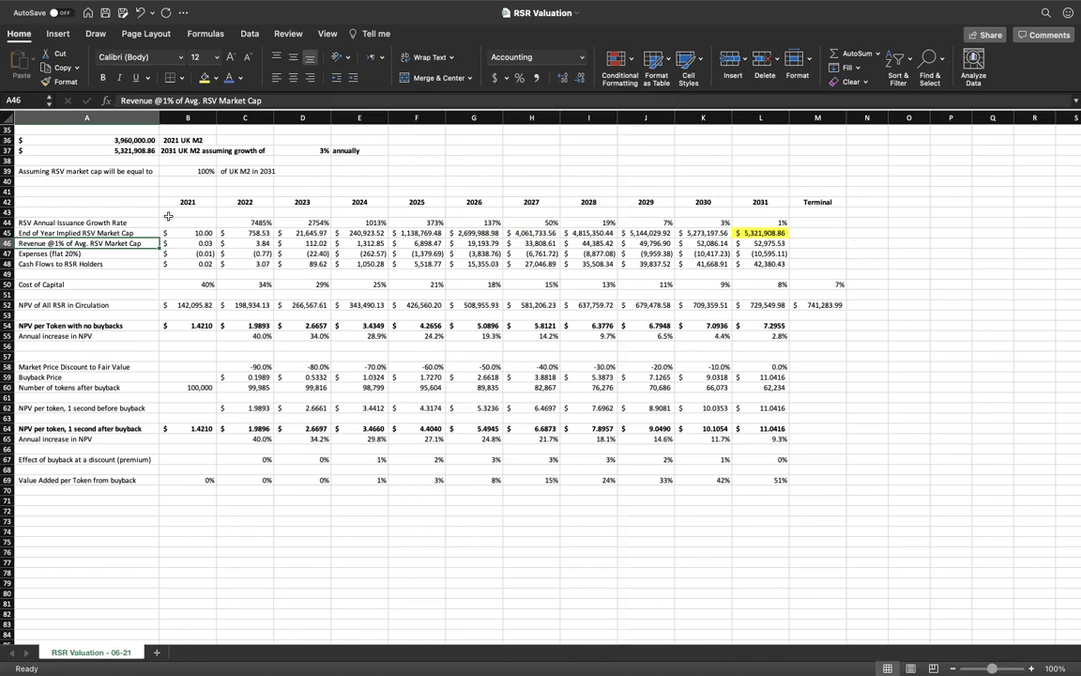
left_click(8, 243)
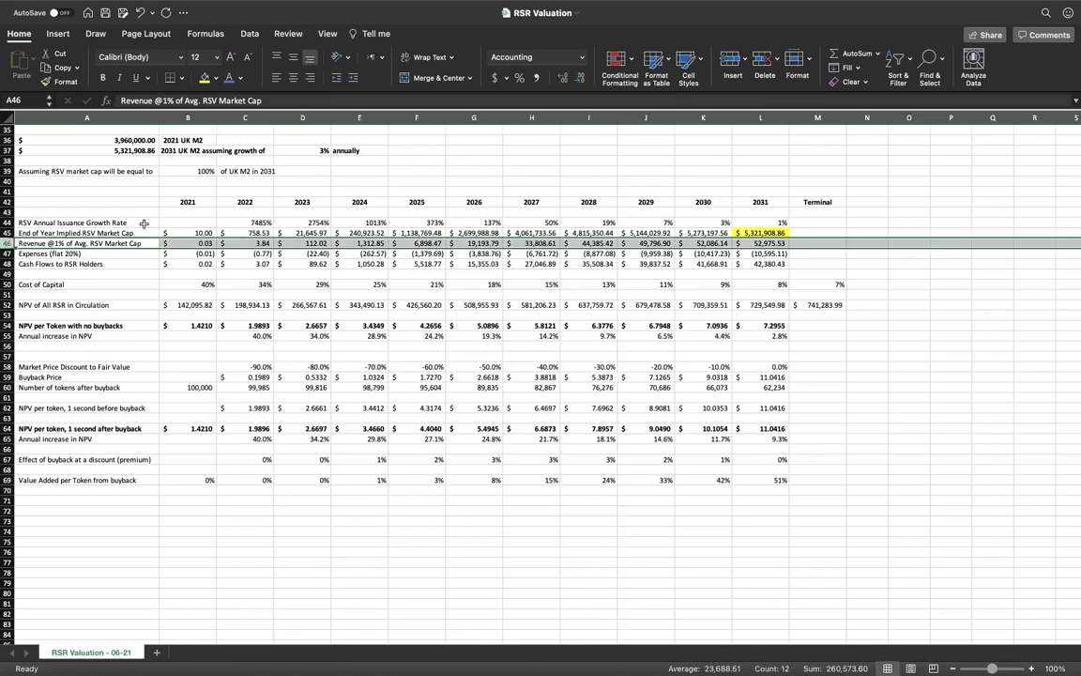
left_click(206, 243)
key("Up")
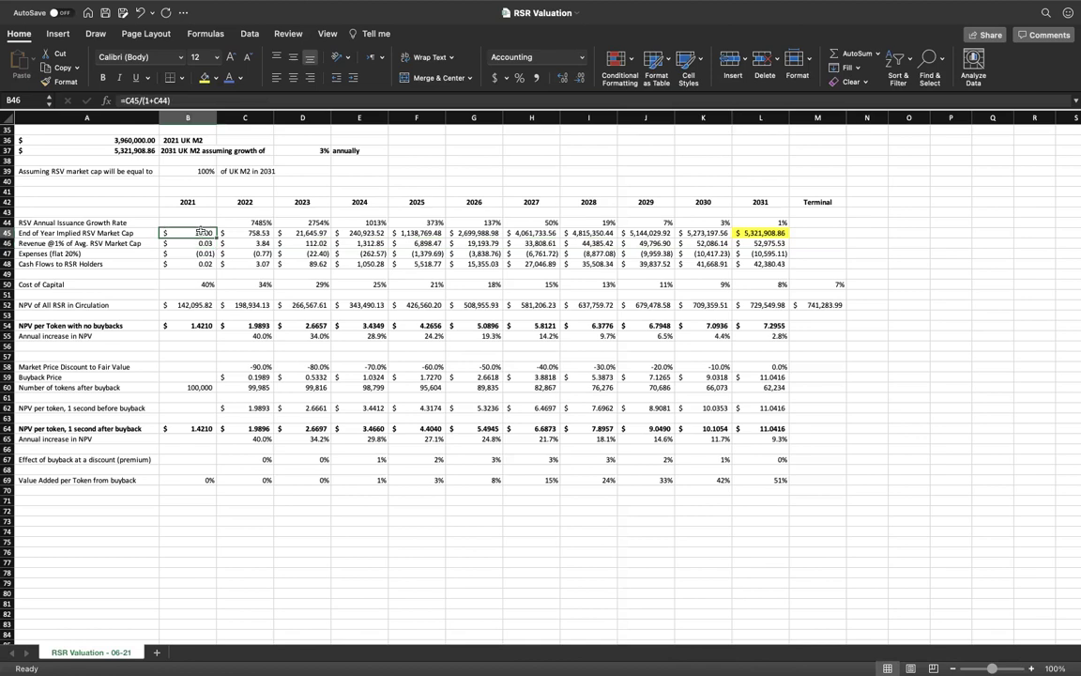
left_click(204, 243)
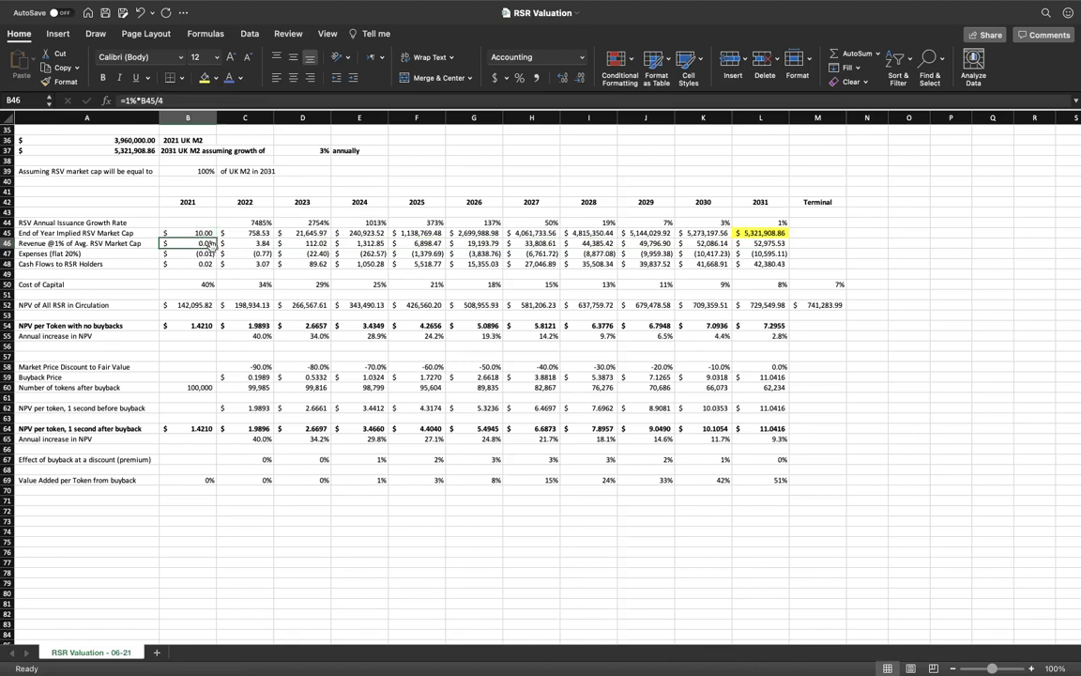
left_click(239, 232)
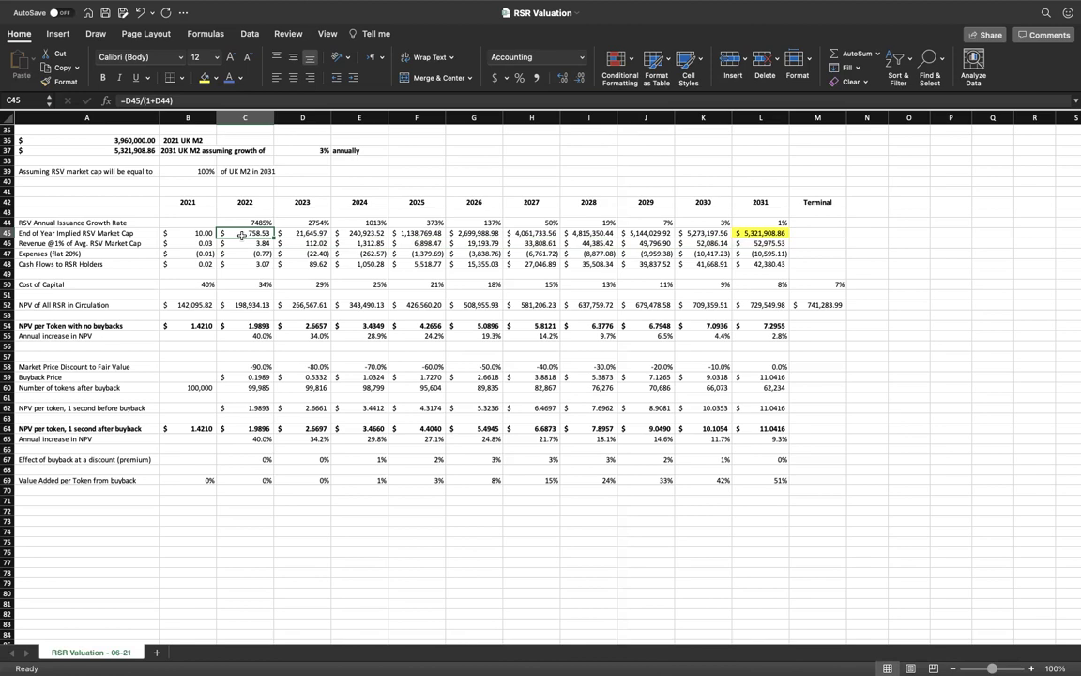
key("Left")
key("Right")
key("Down")
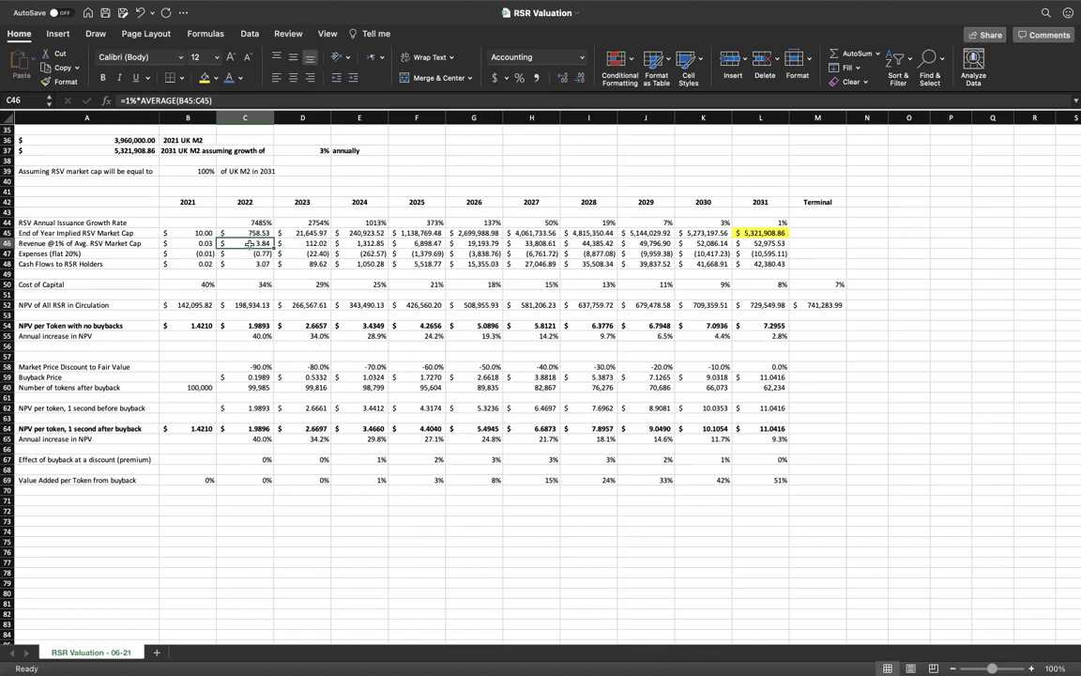
Review the row 46 revenue formulas from 2023 to 2029 against the average RSV market caps.
key("Right")
key("Right")
key("Right")
key("Right")
key("Right")
key("Right")
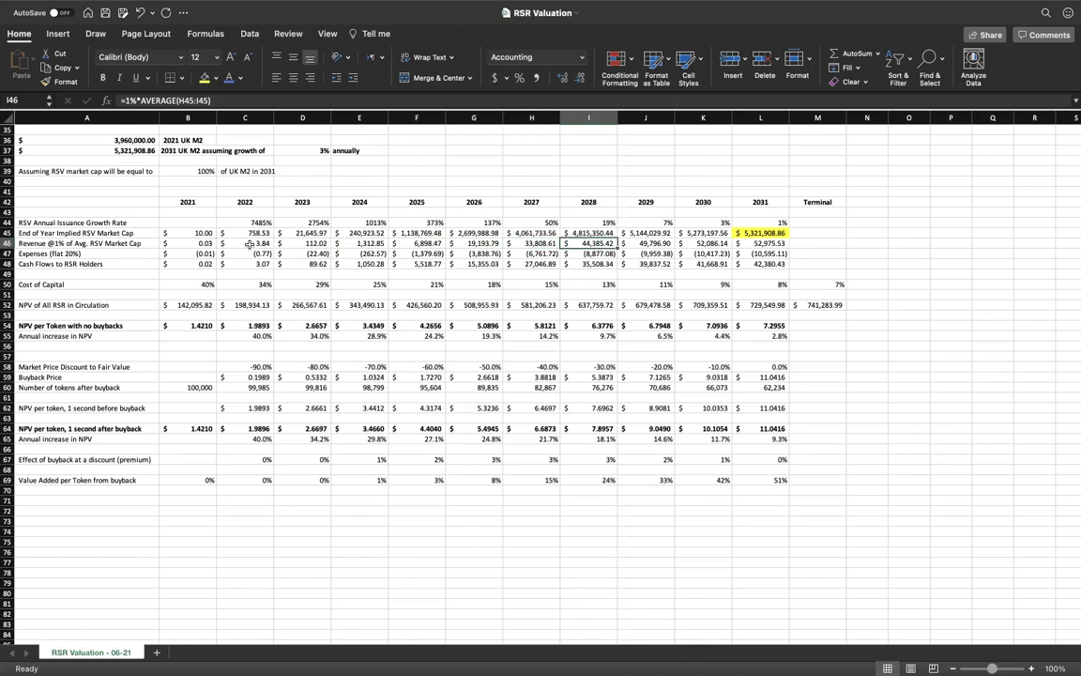
key("Up")
key("Down")
key("Right")
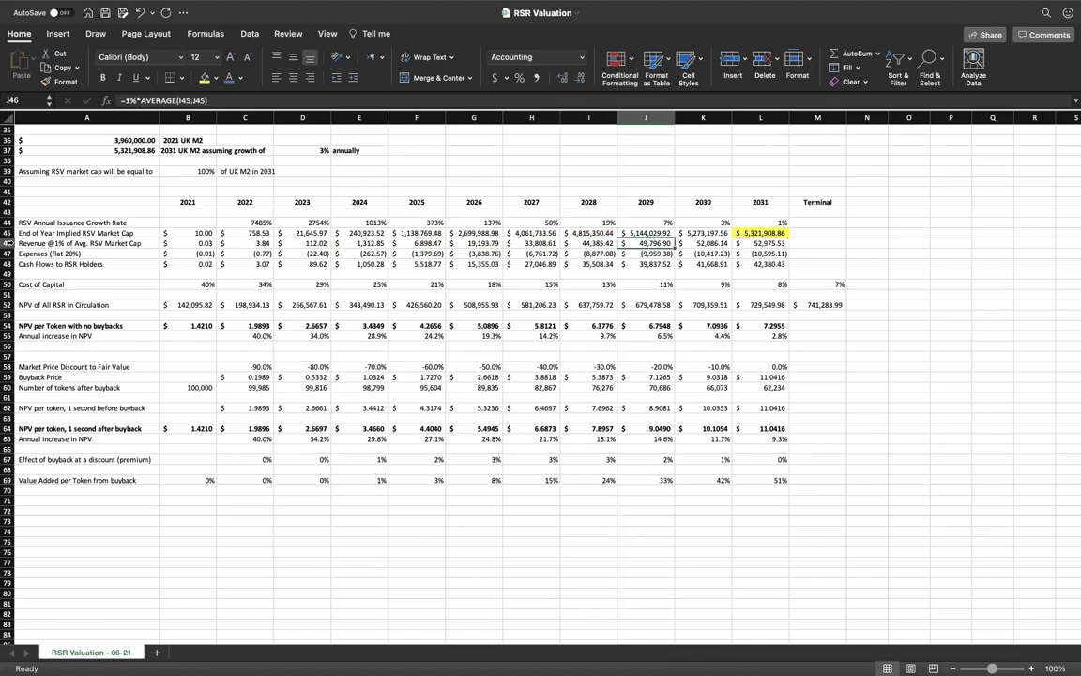
Examine the flat 20% Expenses row and its formulas from 2031 back through the earlier years.
left_click(106, 255)
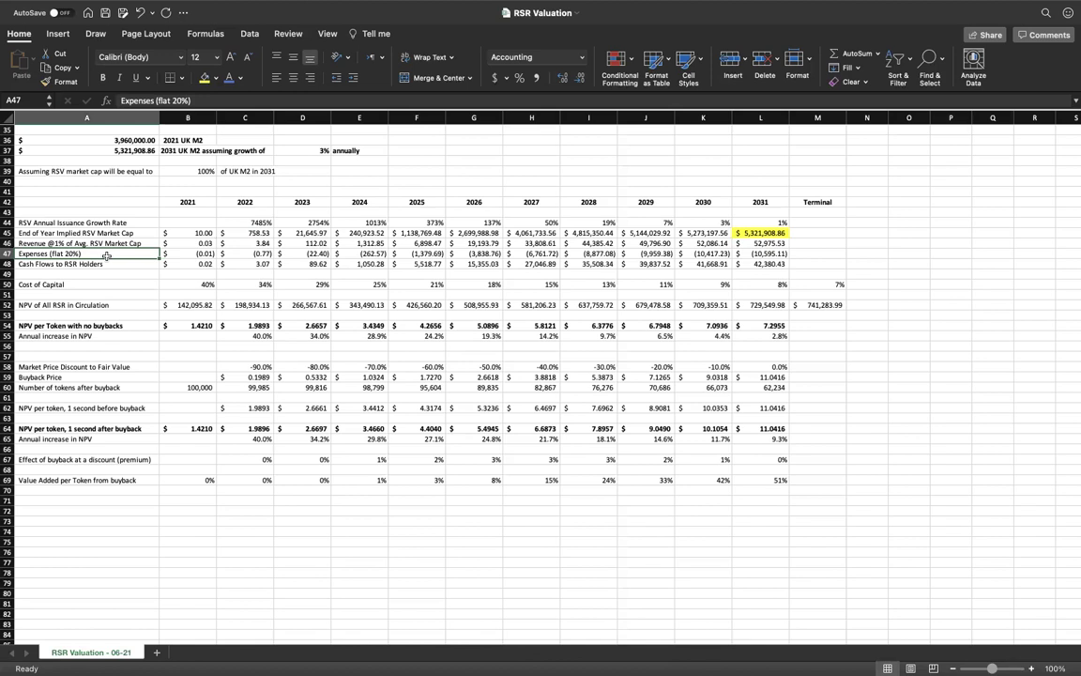
left_click(8, 254)
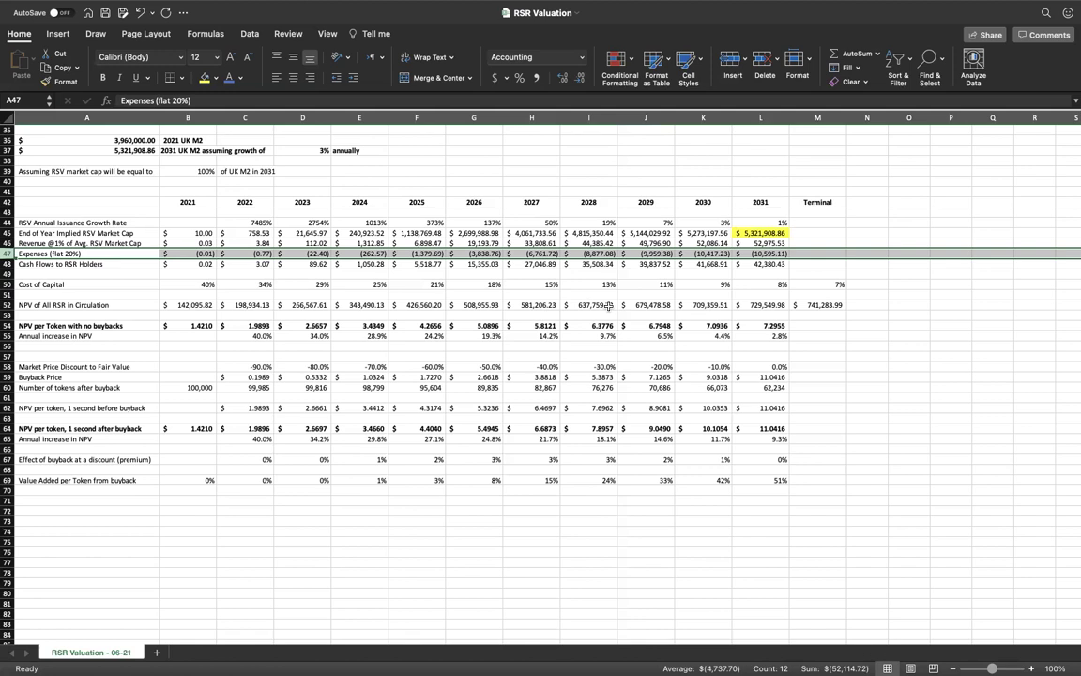
left_click(774, 253)
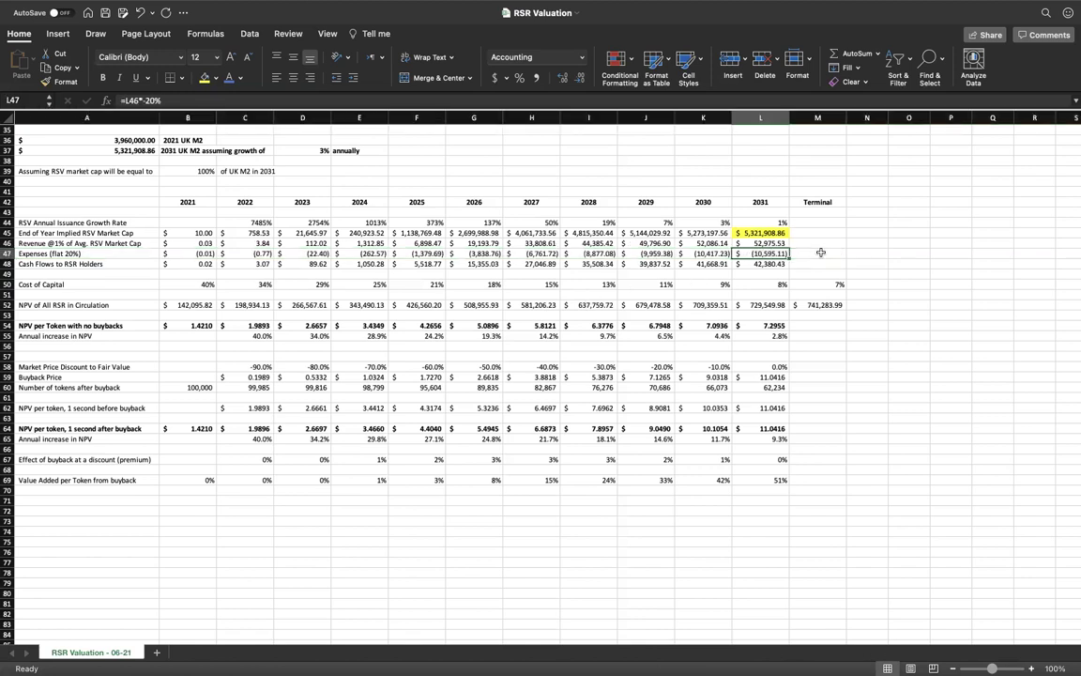
key("Left")
key("Left")
key("Left")
key("Left")
key("Left")
key("Left")
key("Left")
key("Left")
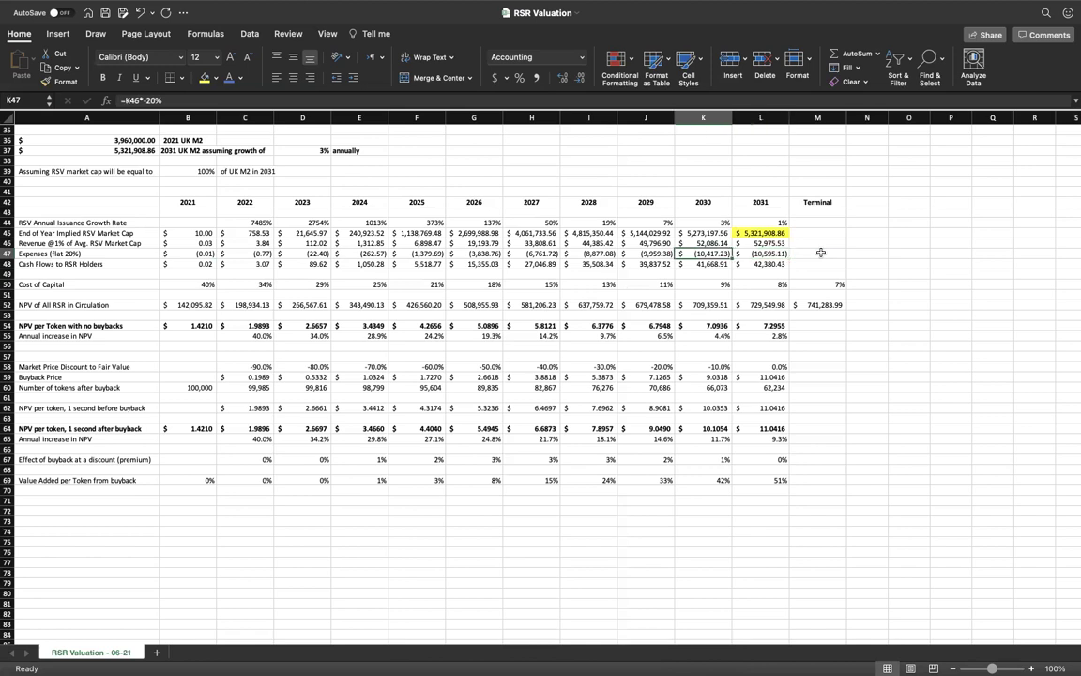
Review the row 47 expense formulas back to the row label, and recheck the earliest years starting from 2021.
key("Left")
key("Left")
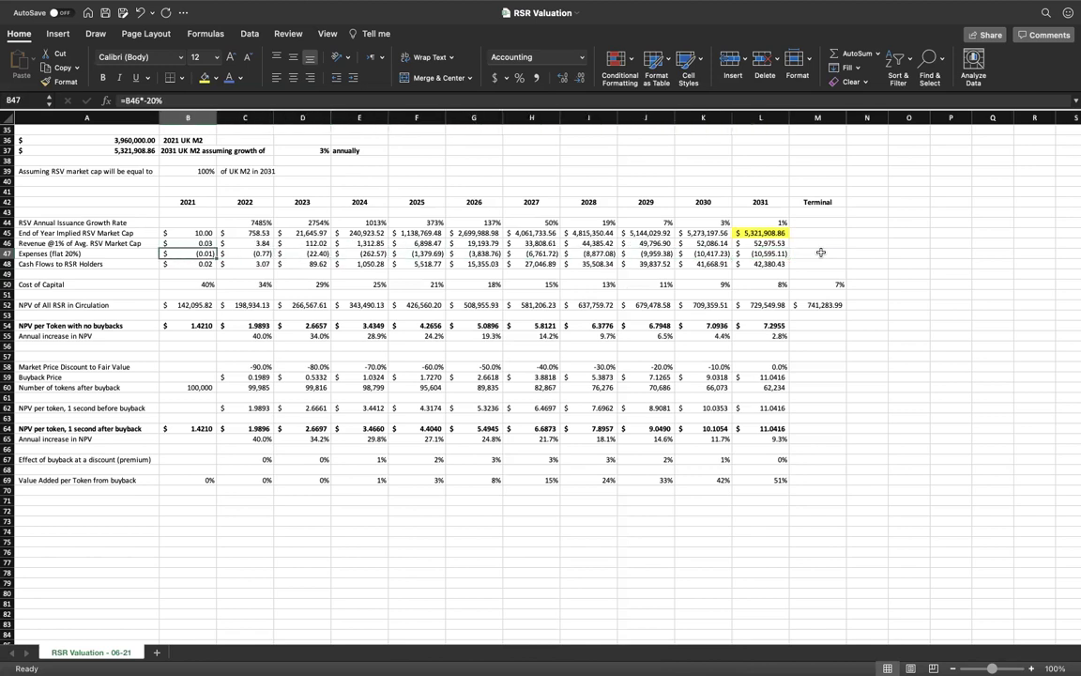
key("Left")
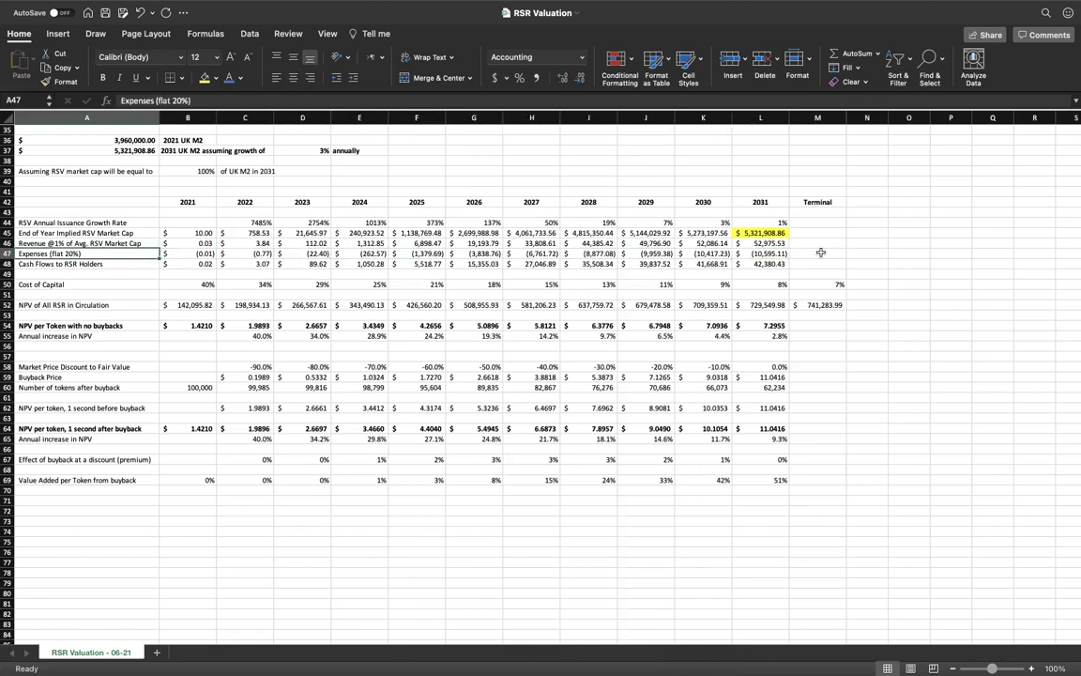
key("Right")
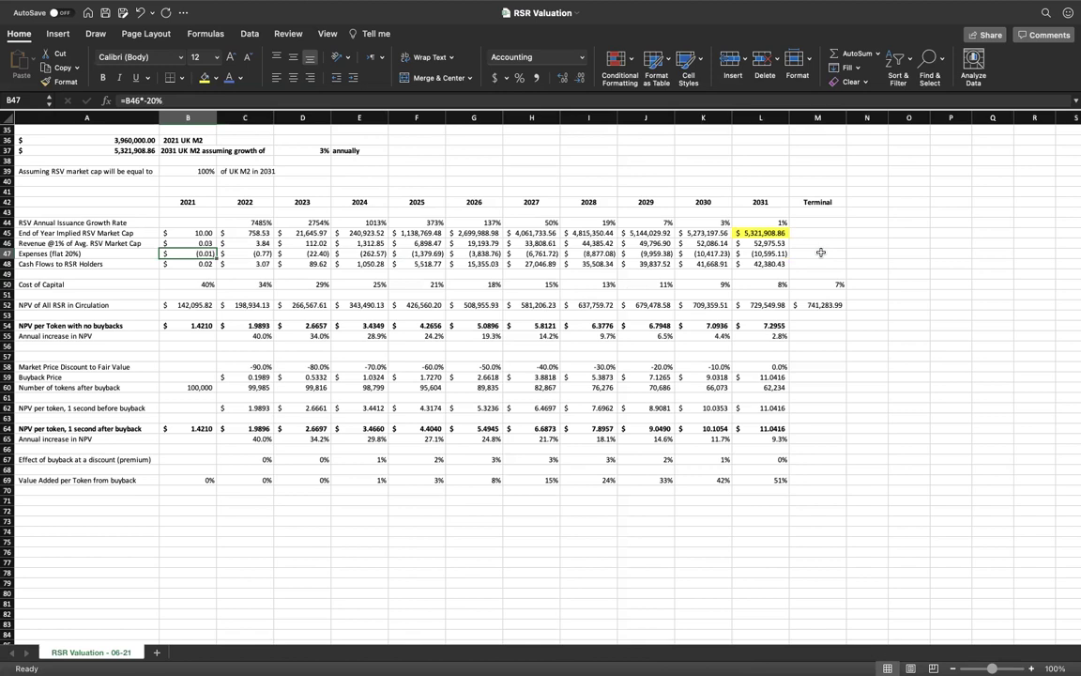
key("Right")
key("Right")
key("Right")
key("Left")
key("Left")
key("Left")
Inspect the Cash Flows to RSR Holders label in row 48 and its 2021 formula.
key("Down")
key("Left")
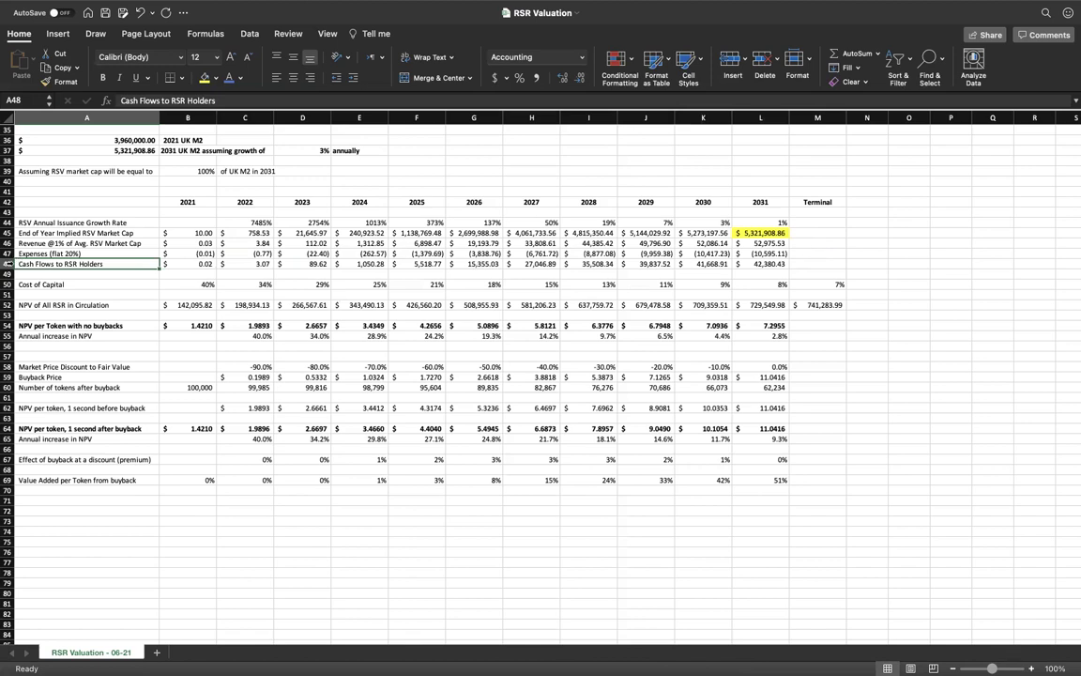
left_click(9, 264)
left_click(204, 263)
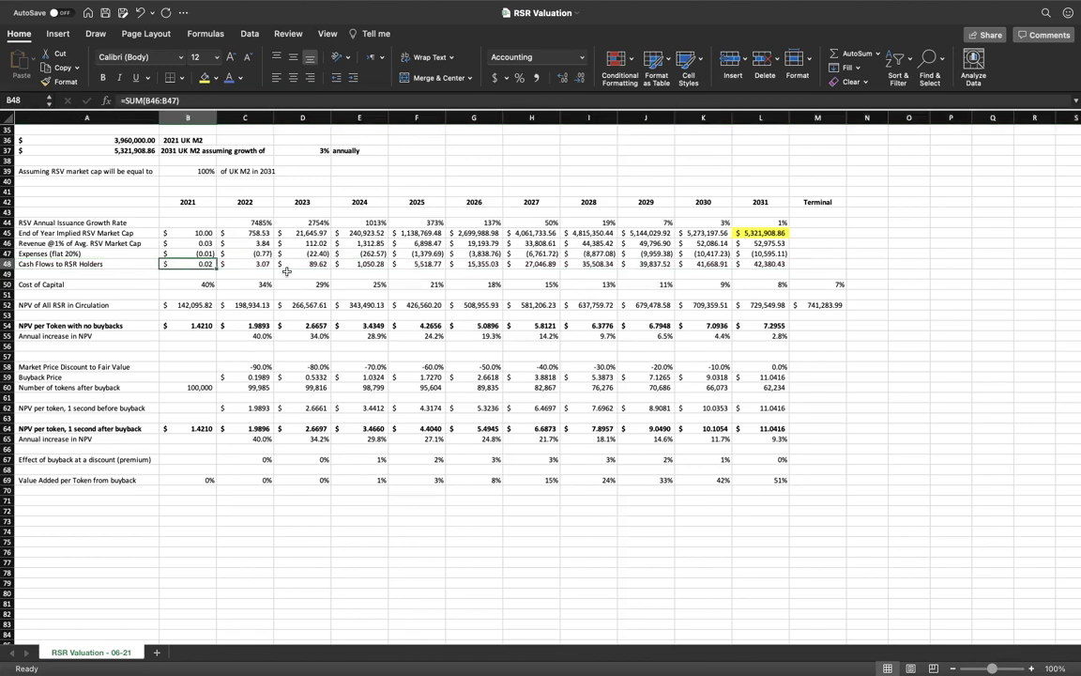
Review the Cash Flows to RSR Holders formulas year by year from 2022 through 2031.
key("Right")
key("Right")
key("Right")
key("Right")
key("Right")
key("Right")
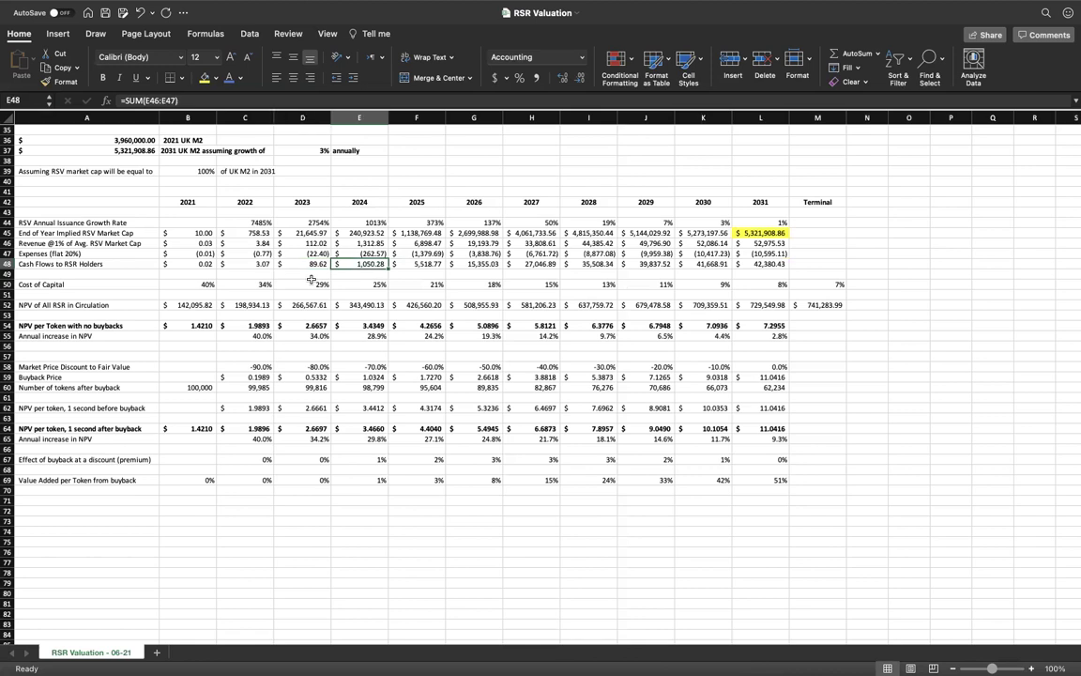
key("Right")
key("Right")
key("Right")
key("Right")
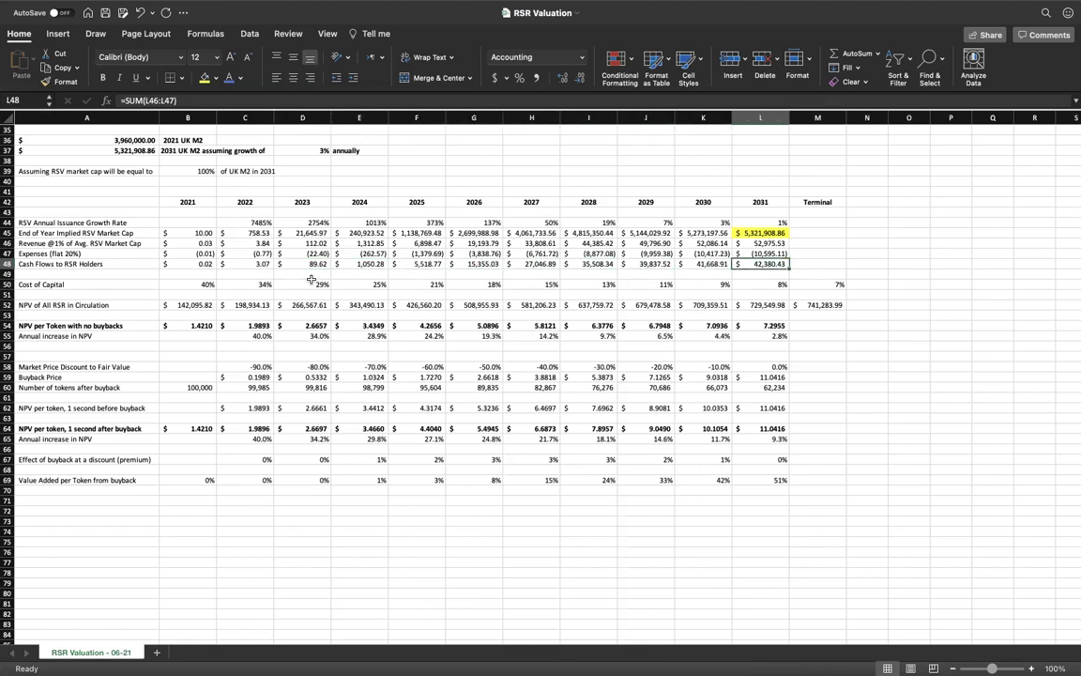
key("Left")
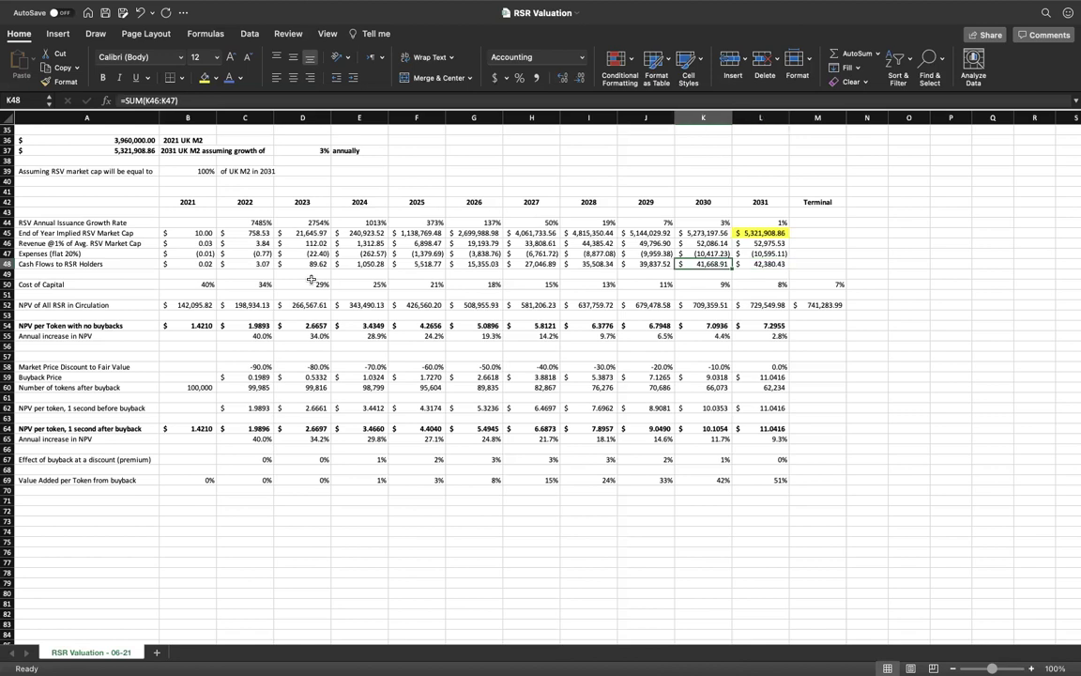
Examine the Cost of Capital label and 2021 rate, and relate them to the 2031 cash flow to RSR holders.
left_click(42, 283)
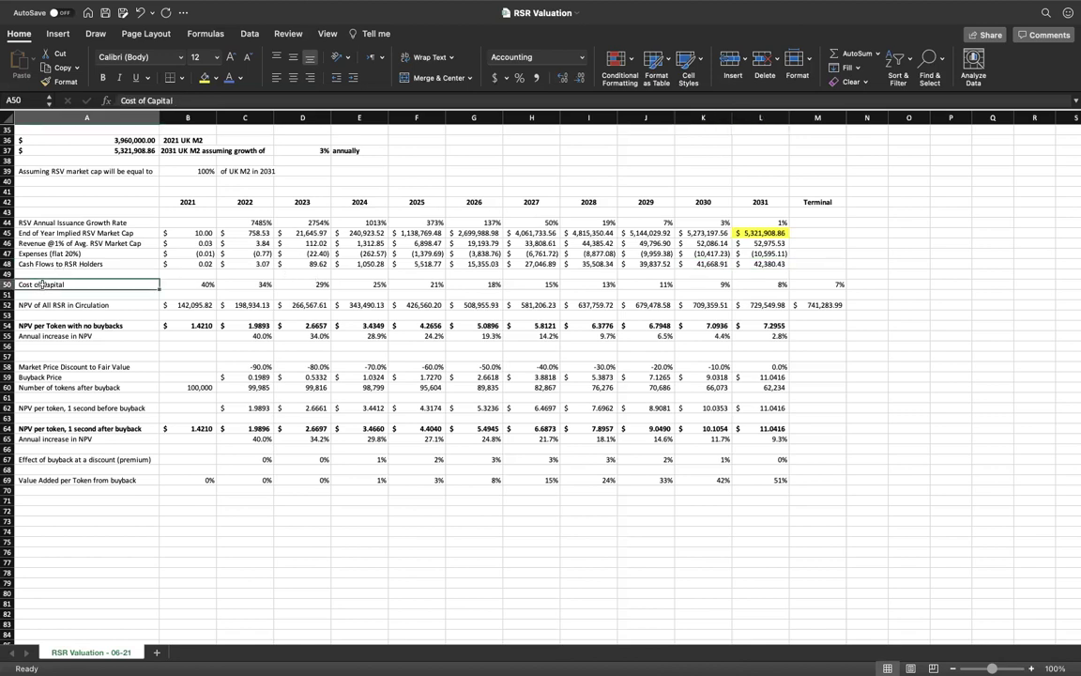
left_click(189, 283)
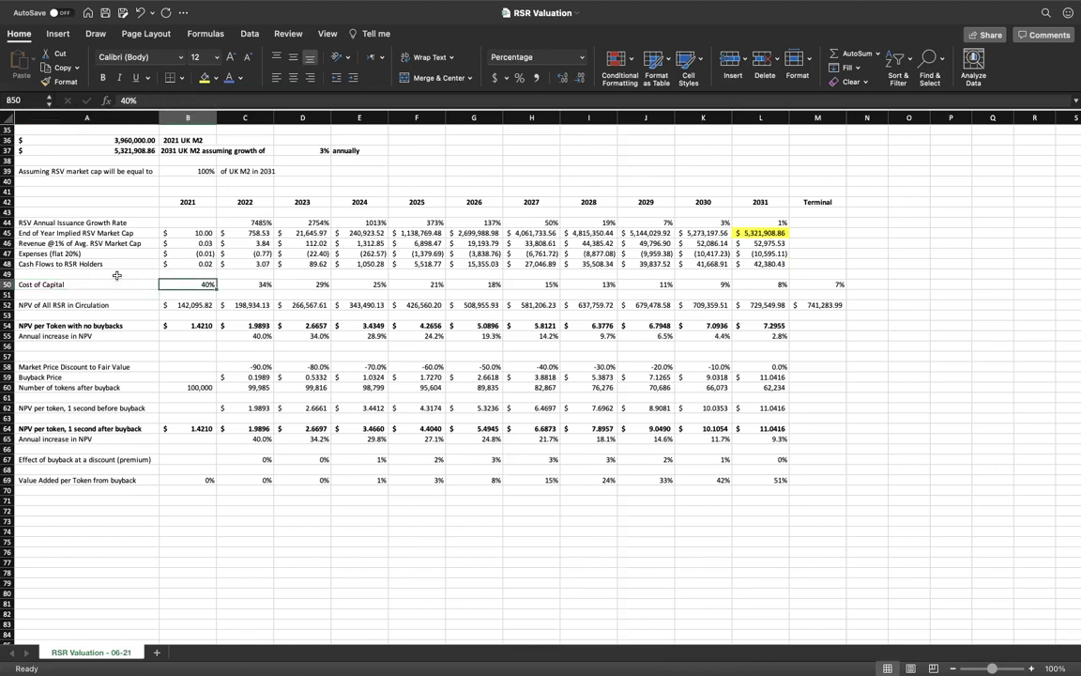
left_click(116, 275)
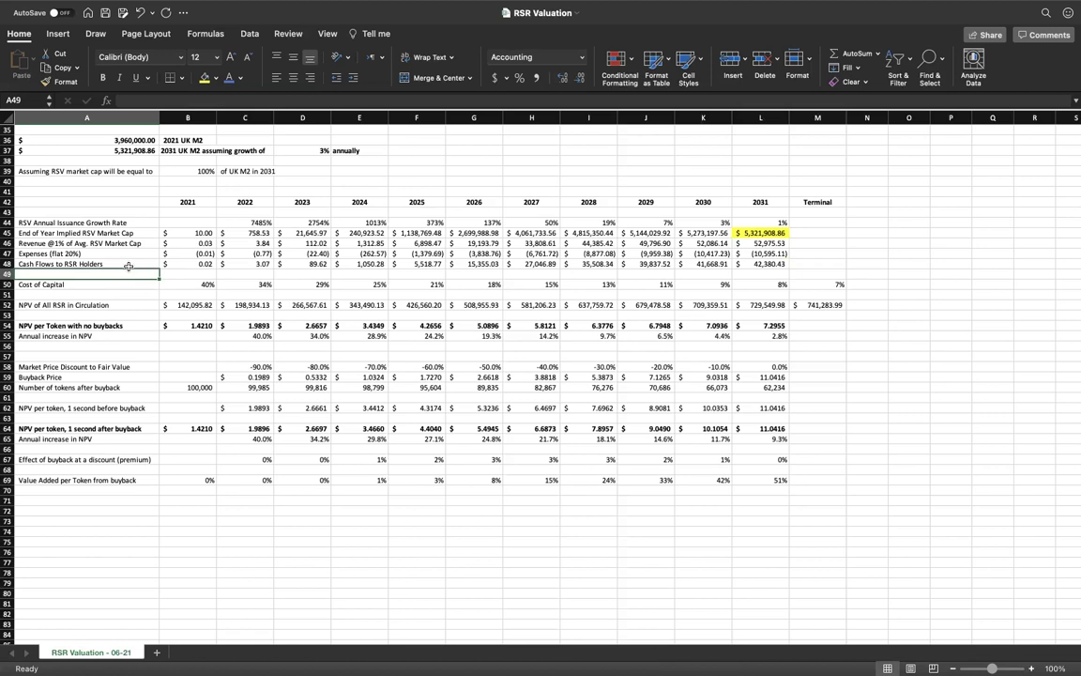
left_click(768, 264)
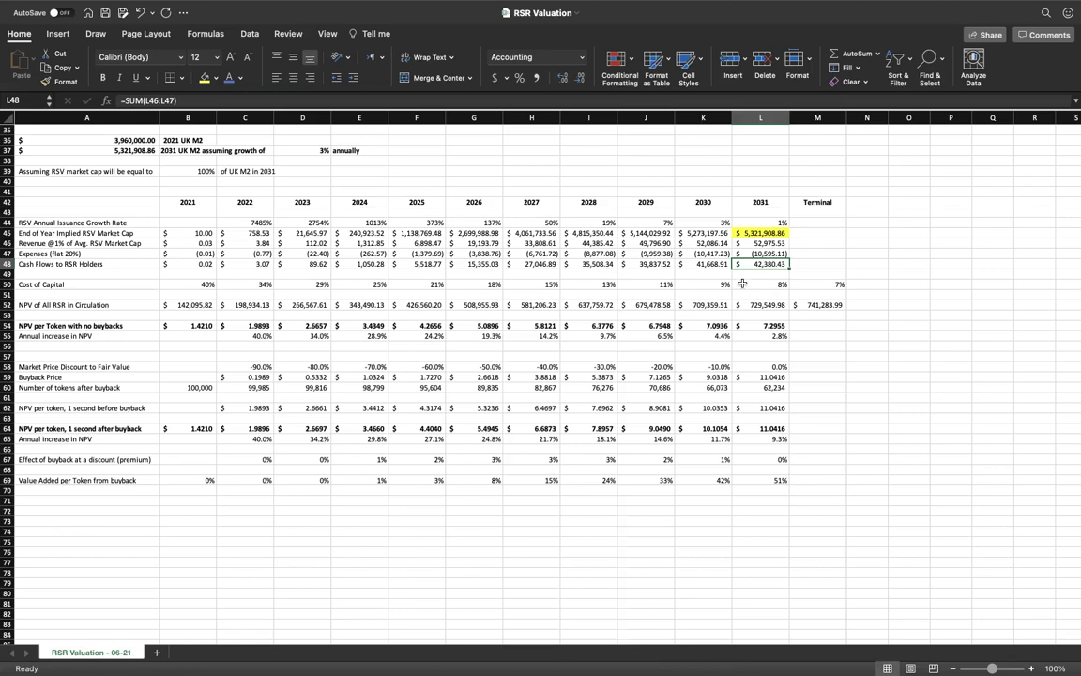
Review how the Cost of Capital in row 50 is calculated from 2021 through the Terminal column.
left_click(206, 283)
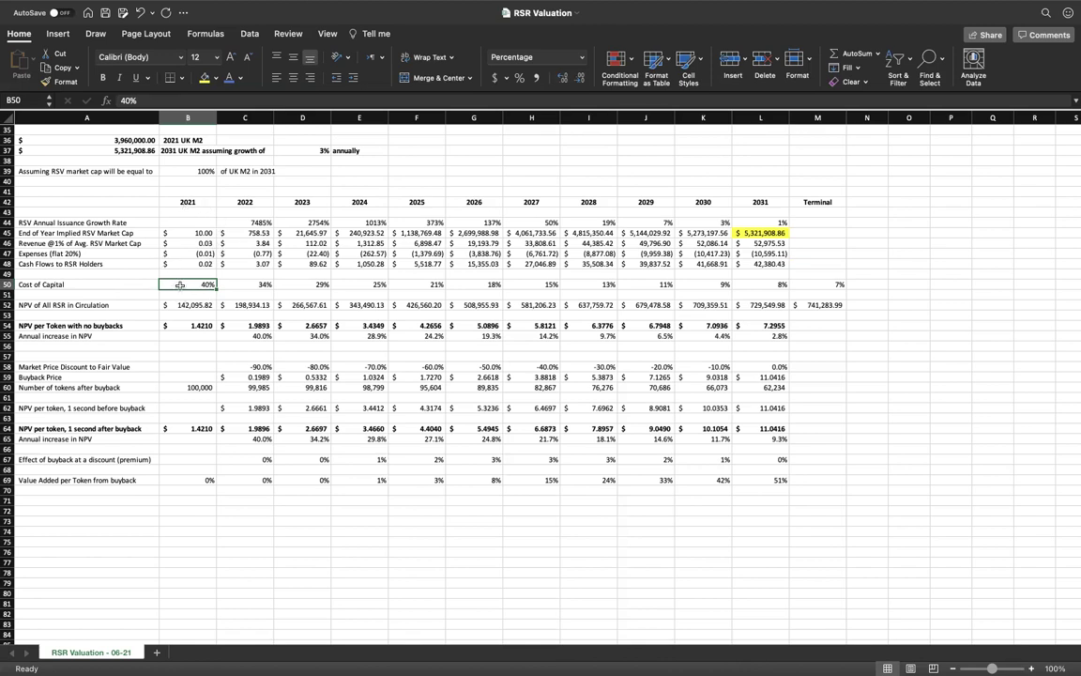
key("Right")
key("Right")
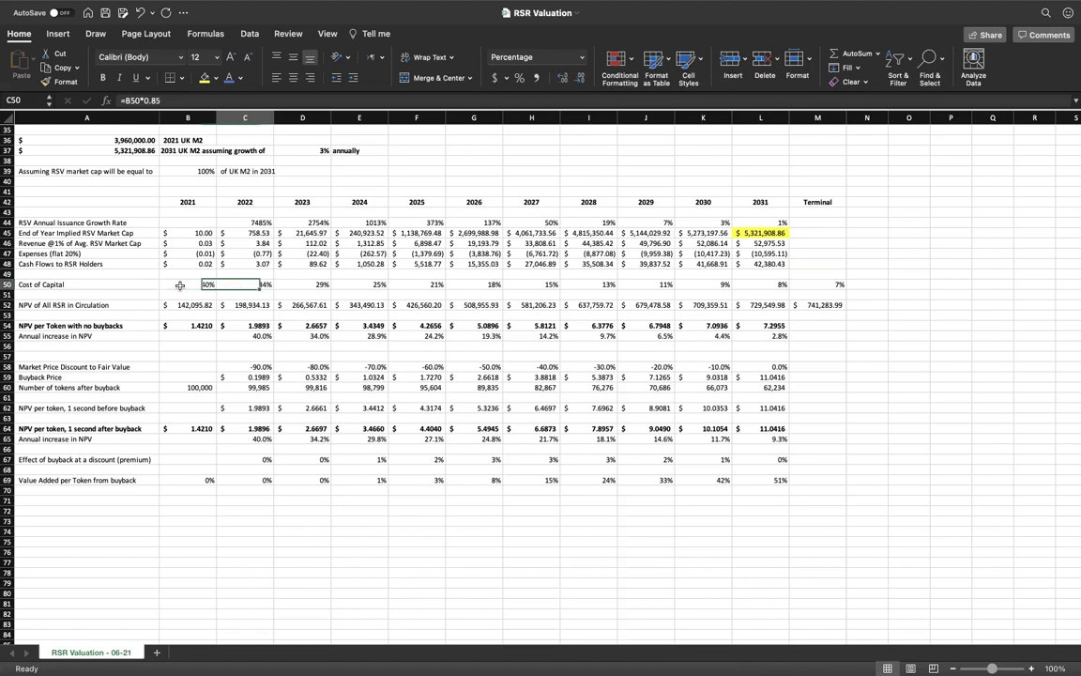
key("Right")
key("Right")
key("Right")
key("Right")
key("Right")
key("Right")
key("Right")
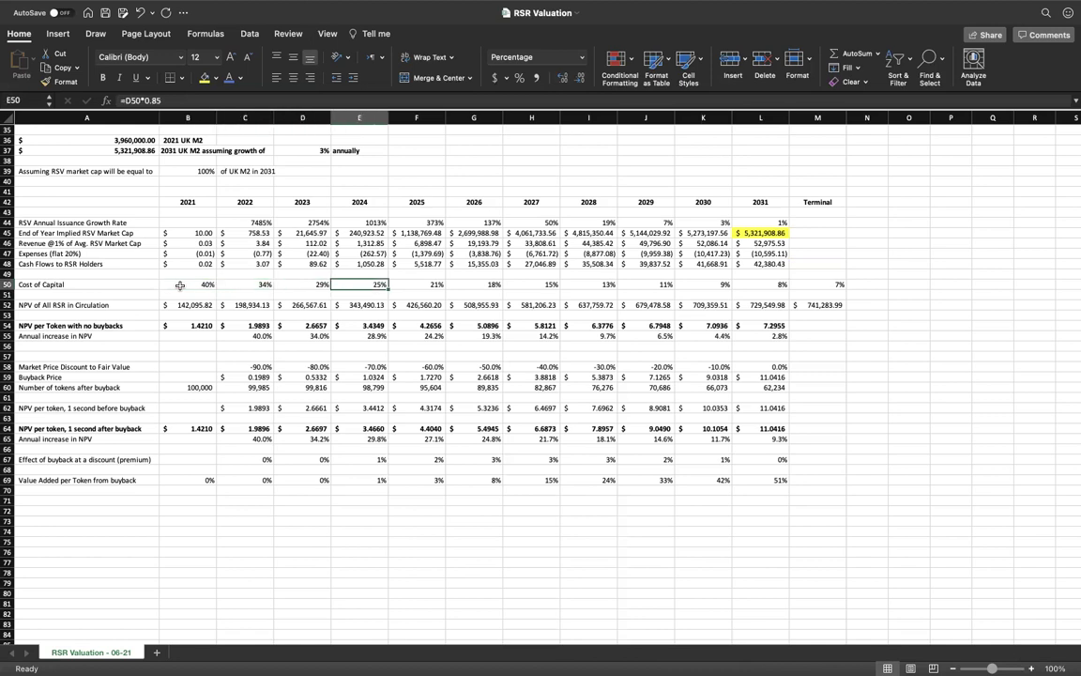
key("Right")
key("Right")
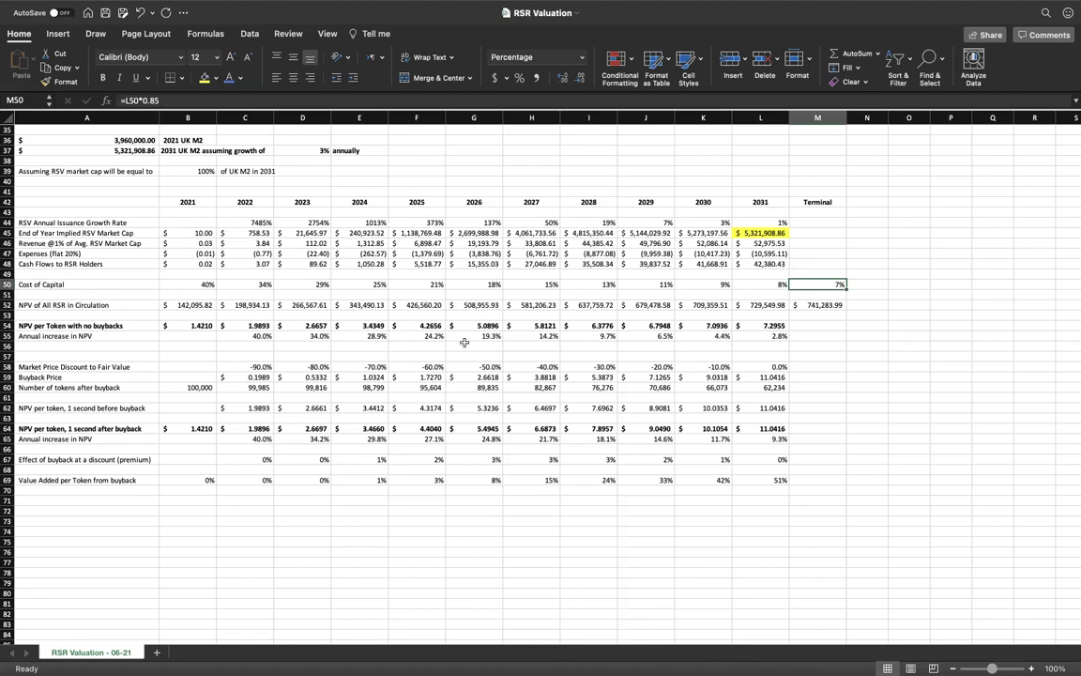
Examine the NPV of All RSR in Circulation formulas from the Terminal column back to 2025.
left_click(821, 306)
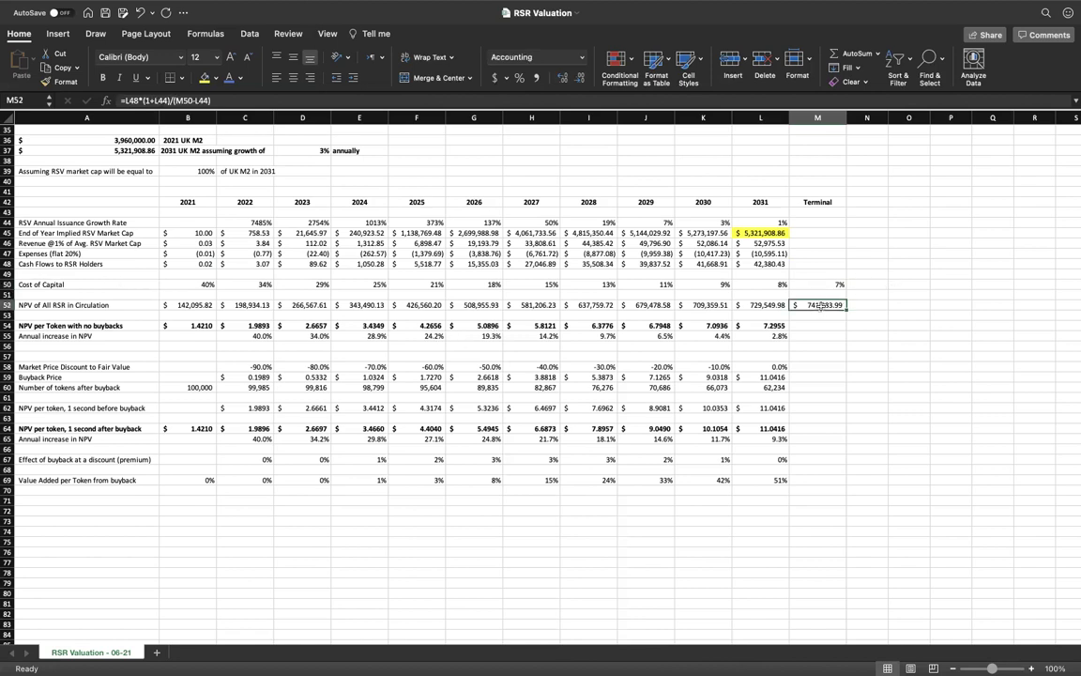
key("Left")
key("Left")
key("Left")
key("Left")
key("Left")
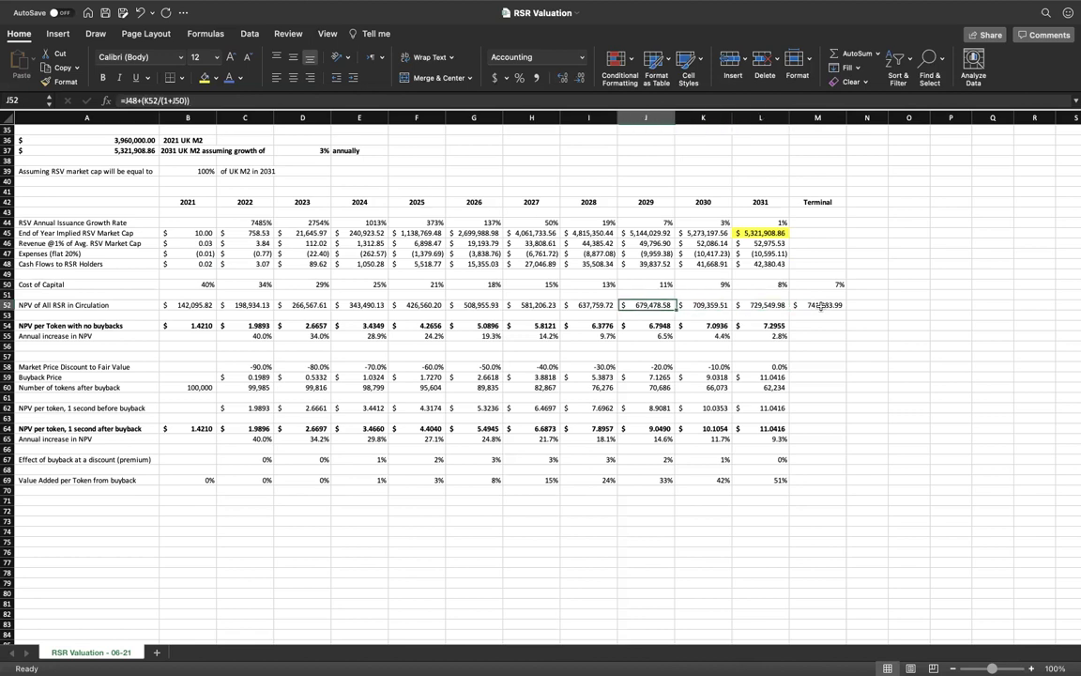
key("Left")
key("Left")
key("Left")
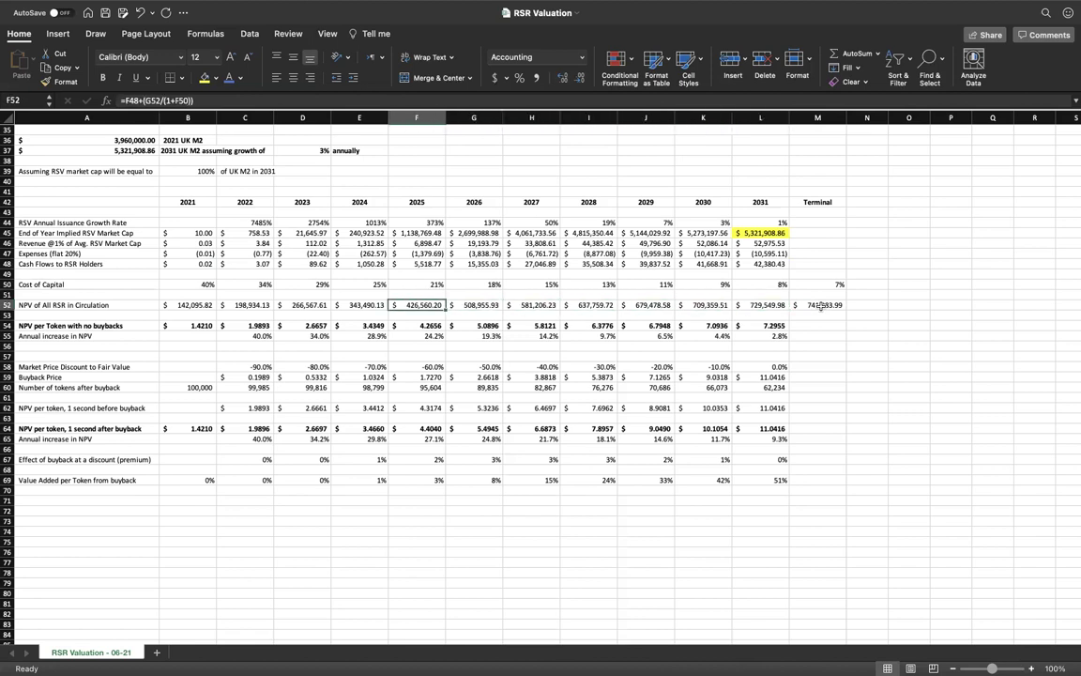
Recheck the 2026 NPV formula in row 52, select the whole row, and inspect its 2021 formula.
key("Right")
key("Right")
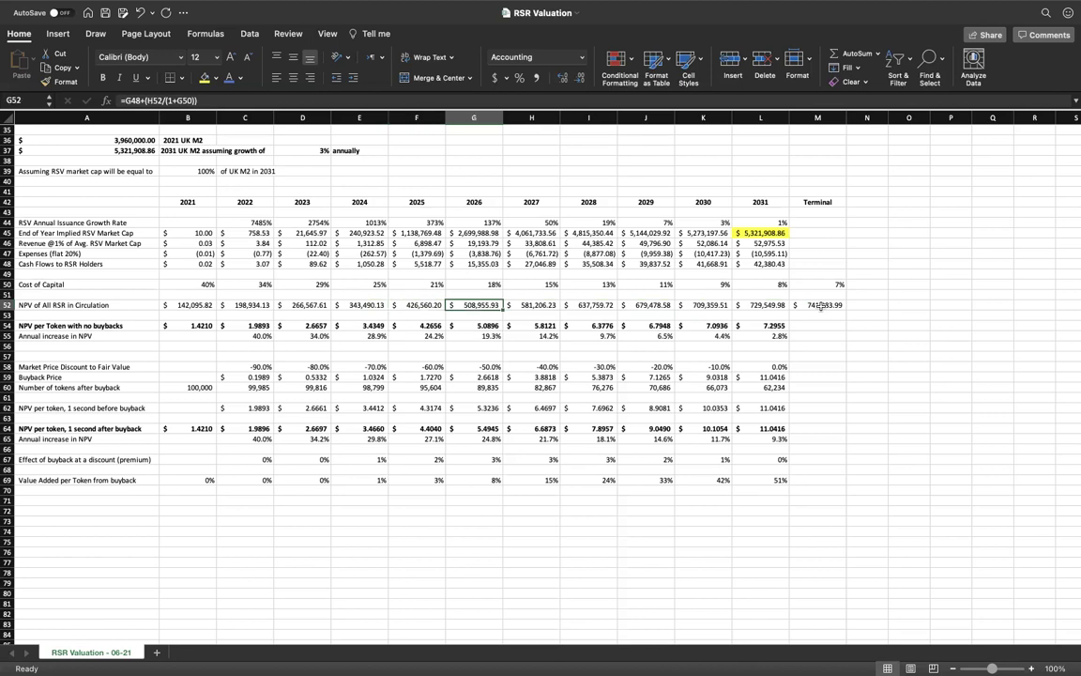
left_click(7, 305)
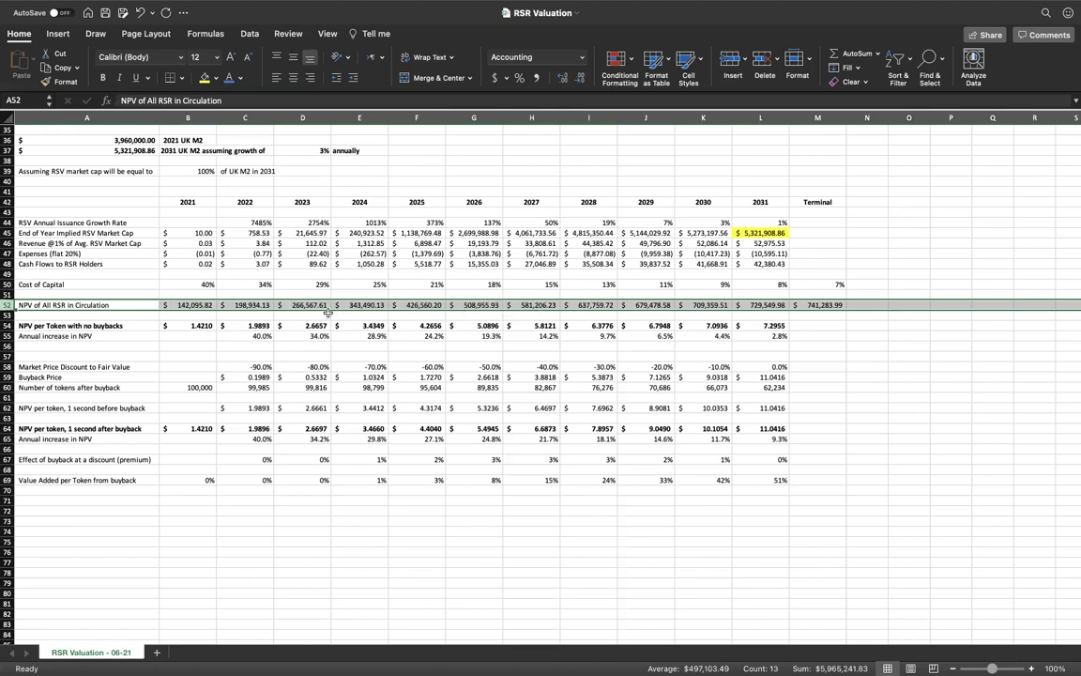
left_click(193, 305)
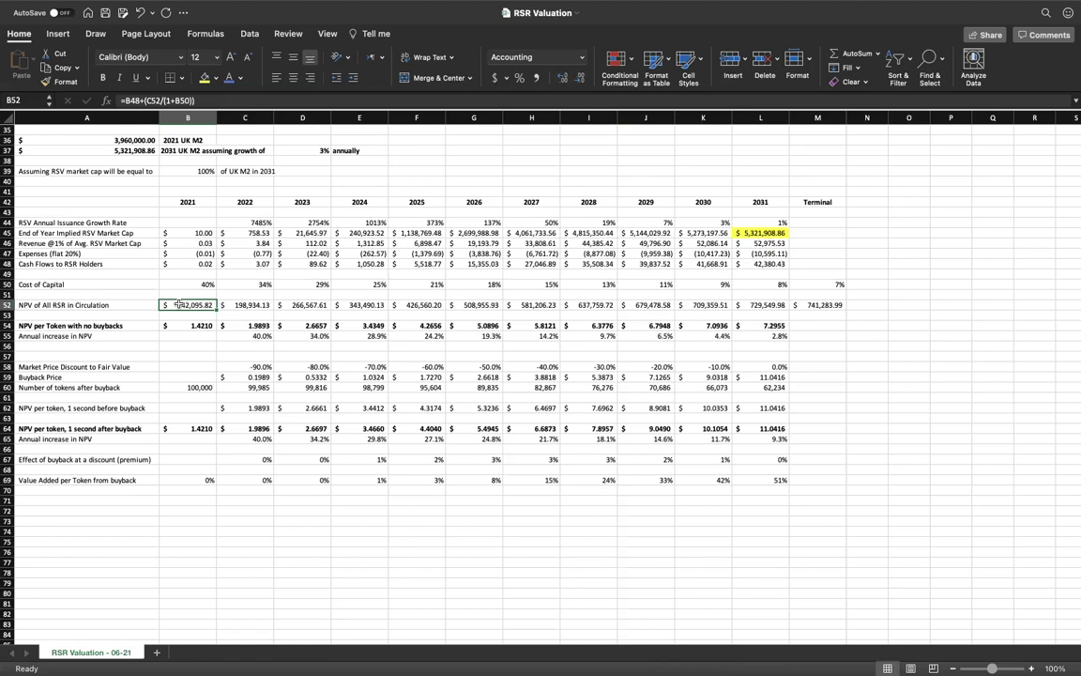
Inspect the 2021 NPV per Token with no buybacks formula and the 2022 annual increase in NPV beneath it.
left_click(183, 325)
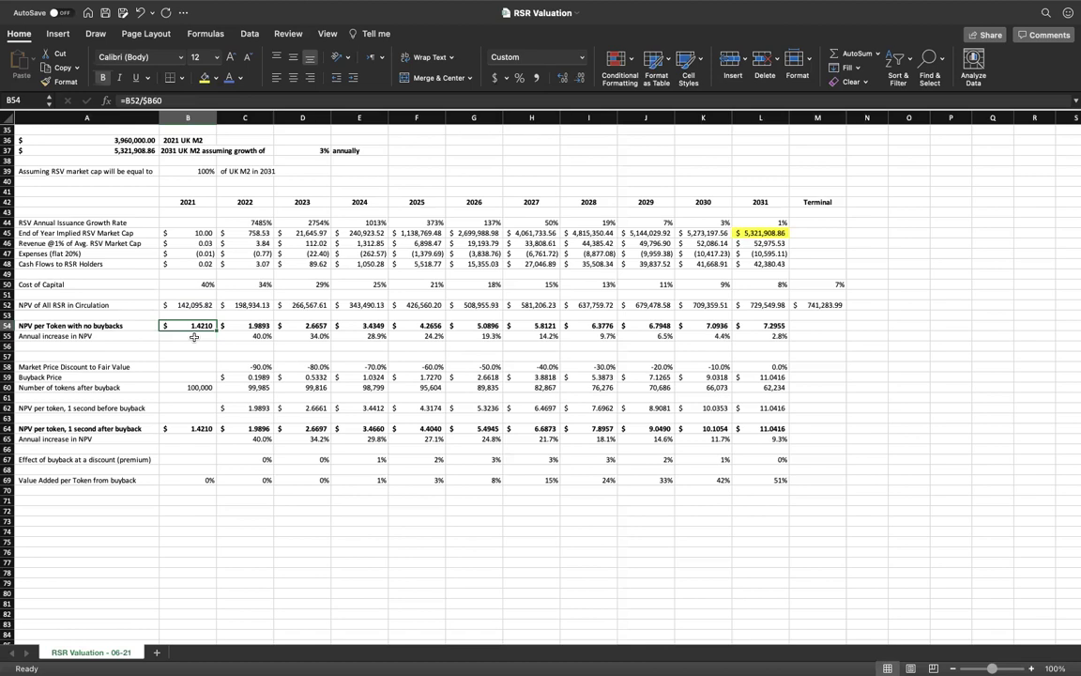
left_click(195, 336)
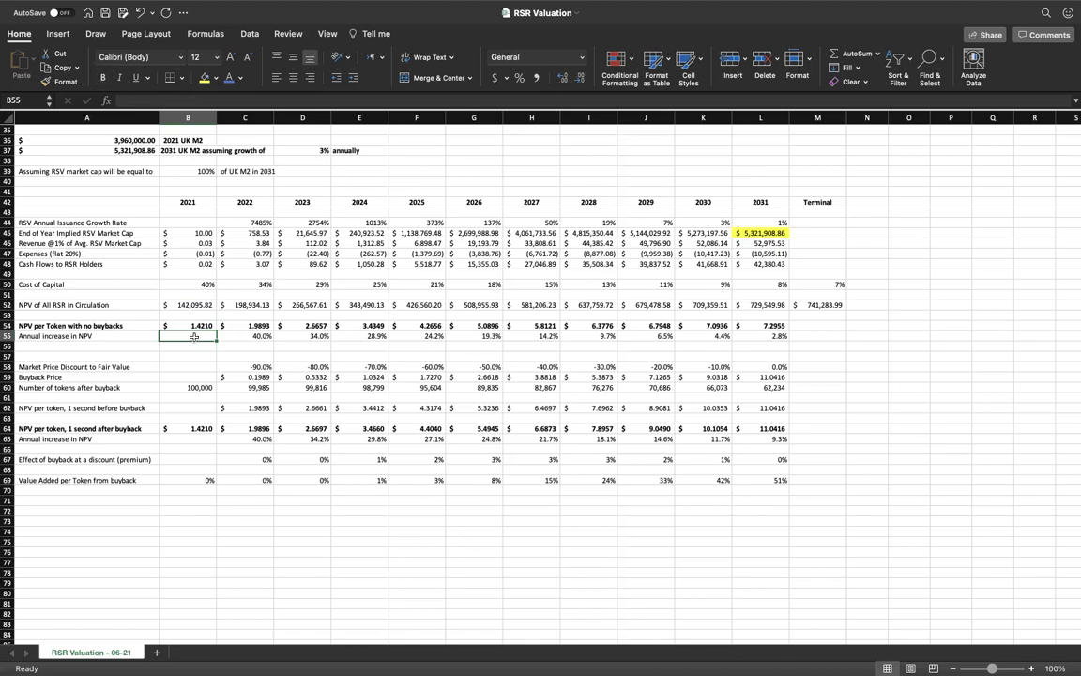
key("Right")
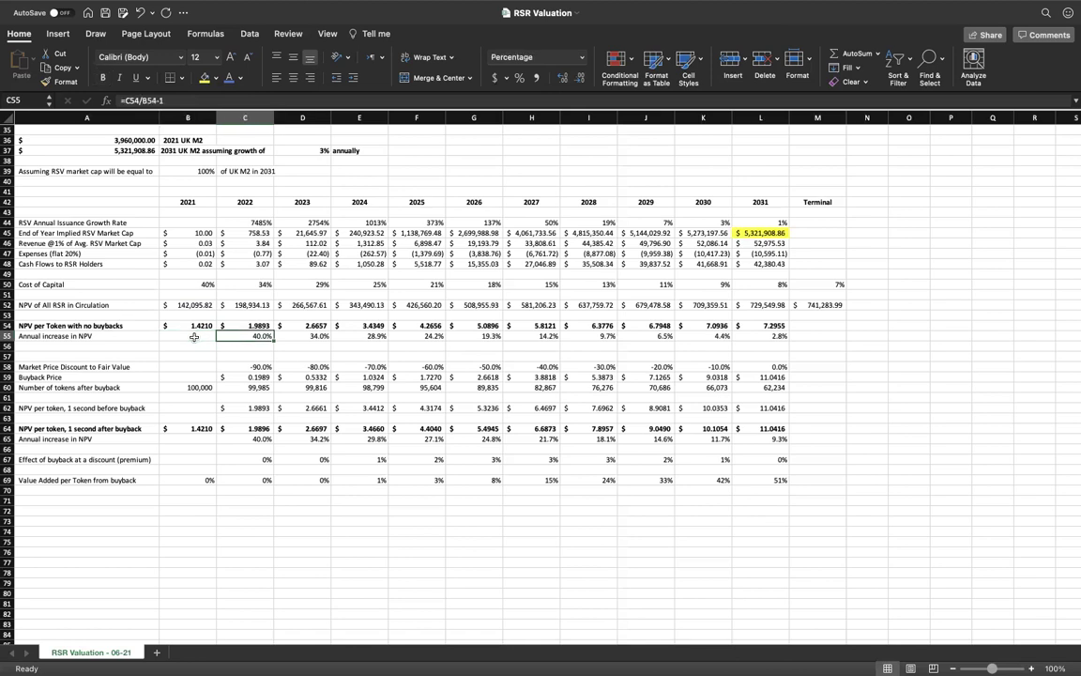
key("Left")
key("Up")
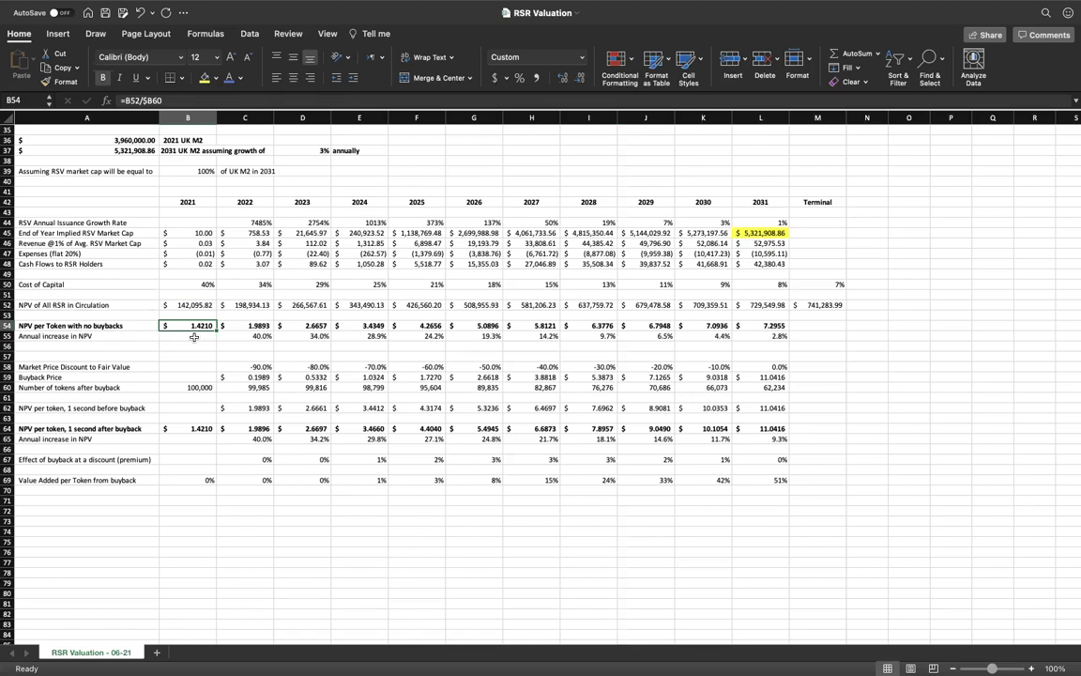
Review the NPV per Token with no buybacks from 2022 to 2029, including the 2023 annual increase in row 55.
key("Right")
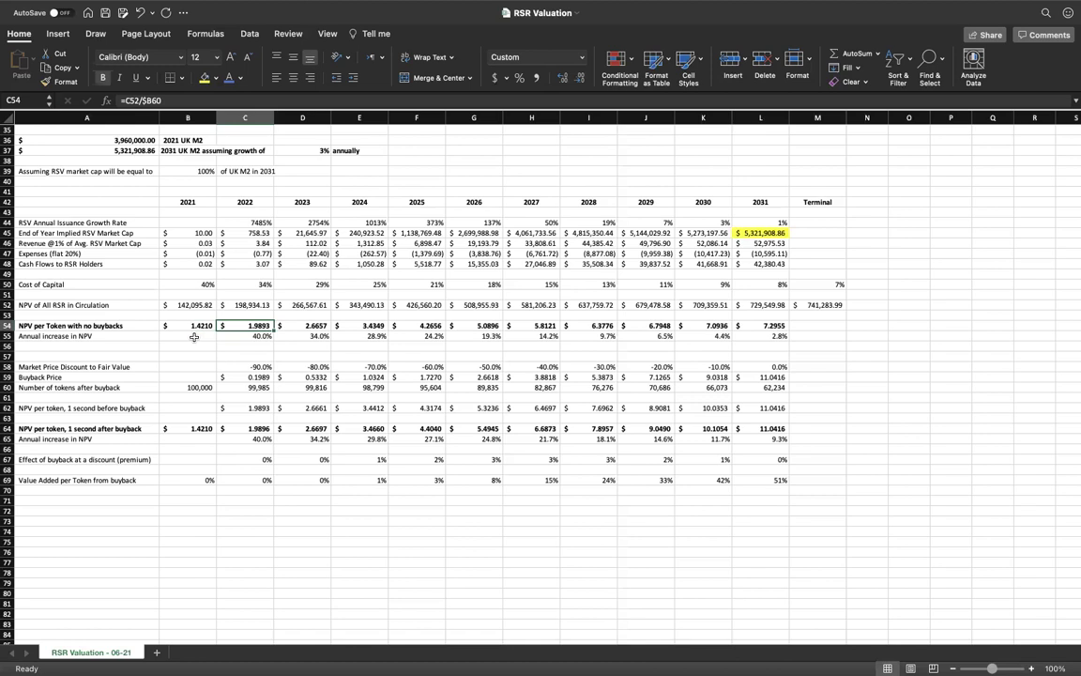
key("Right")
key("Down")
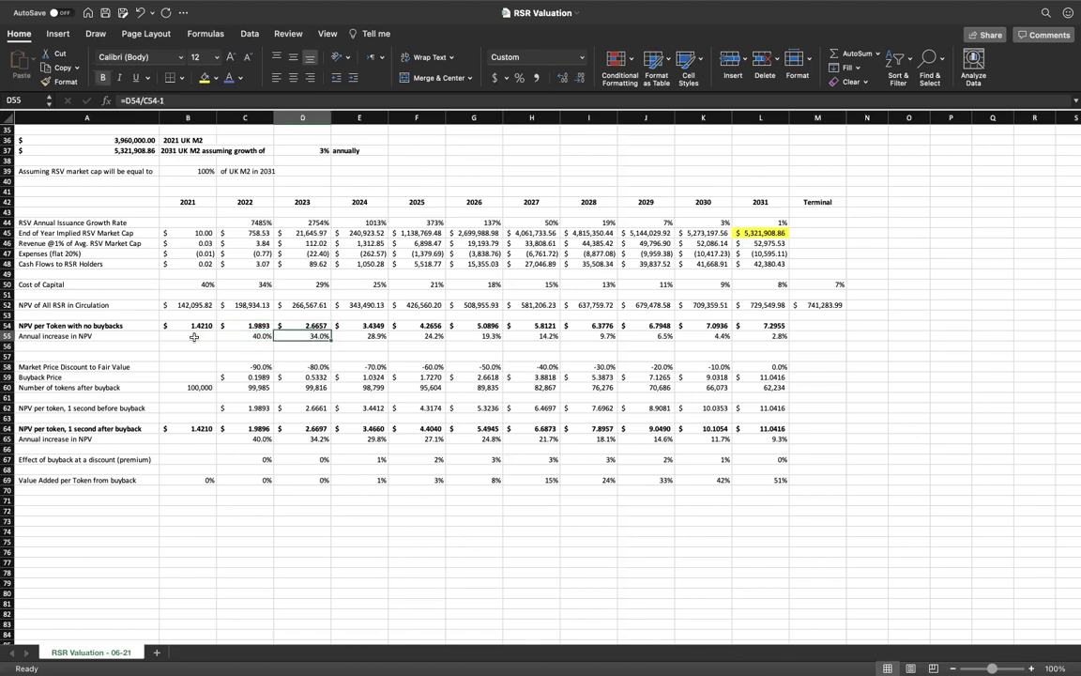
key("Up")
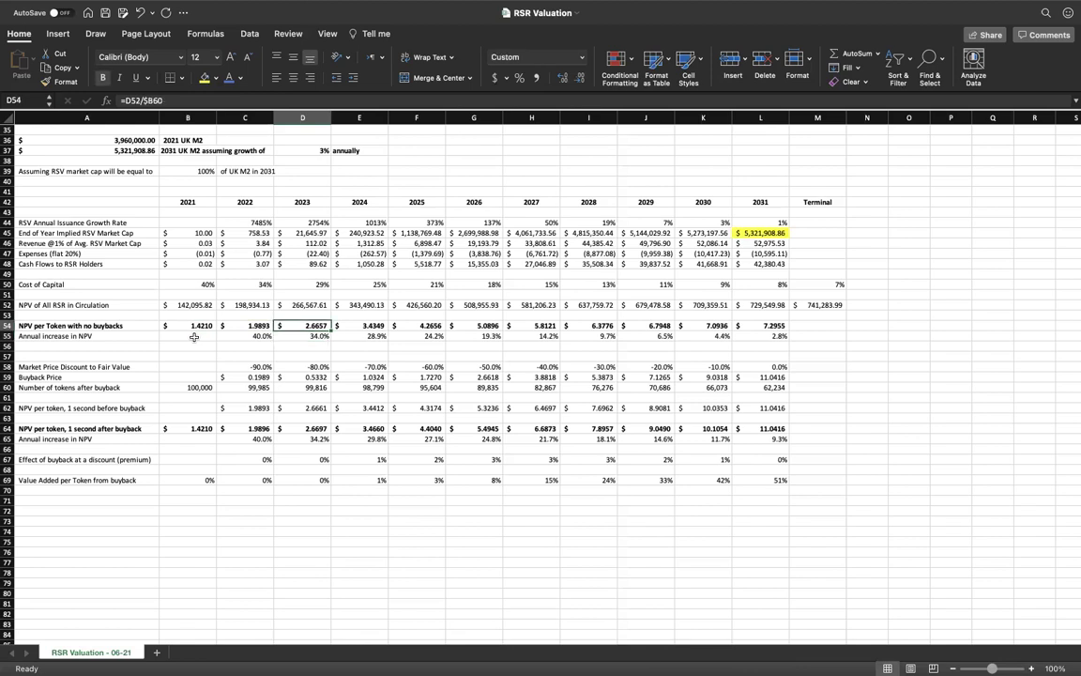
key("Right")
key("Right")
key("Right")
key("Right")
key("Right")
key("Right")
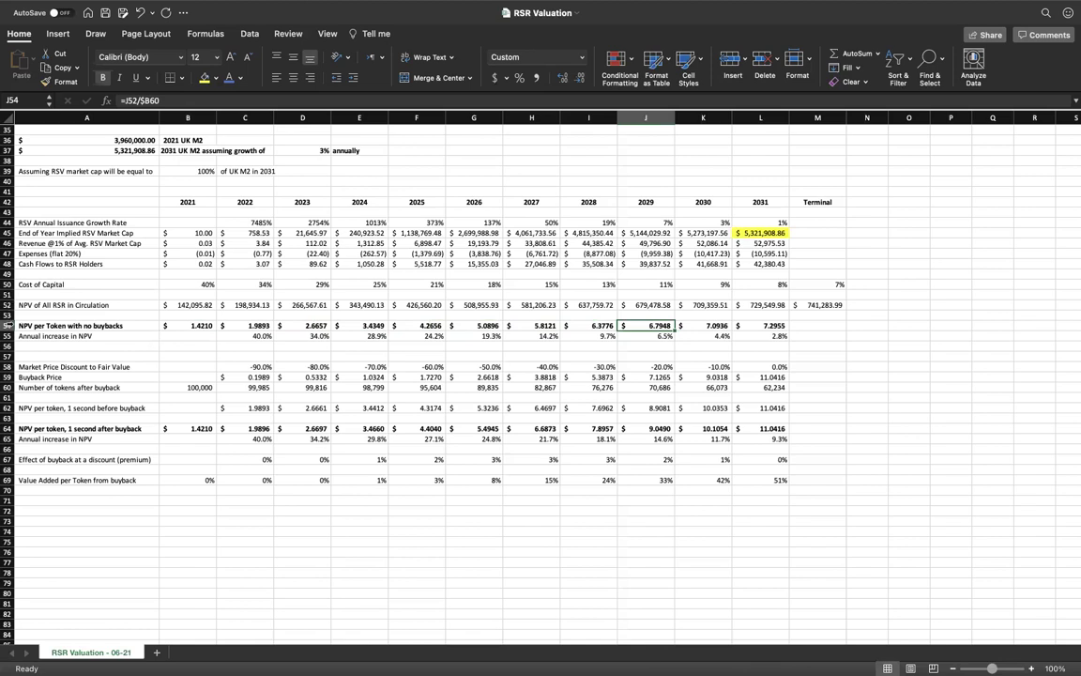
Select the whole NPV per Token with no buybacks row, and compare its 2021 and 2022 values with the 2022 annual increase.
left_click(10, 325)
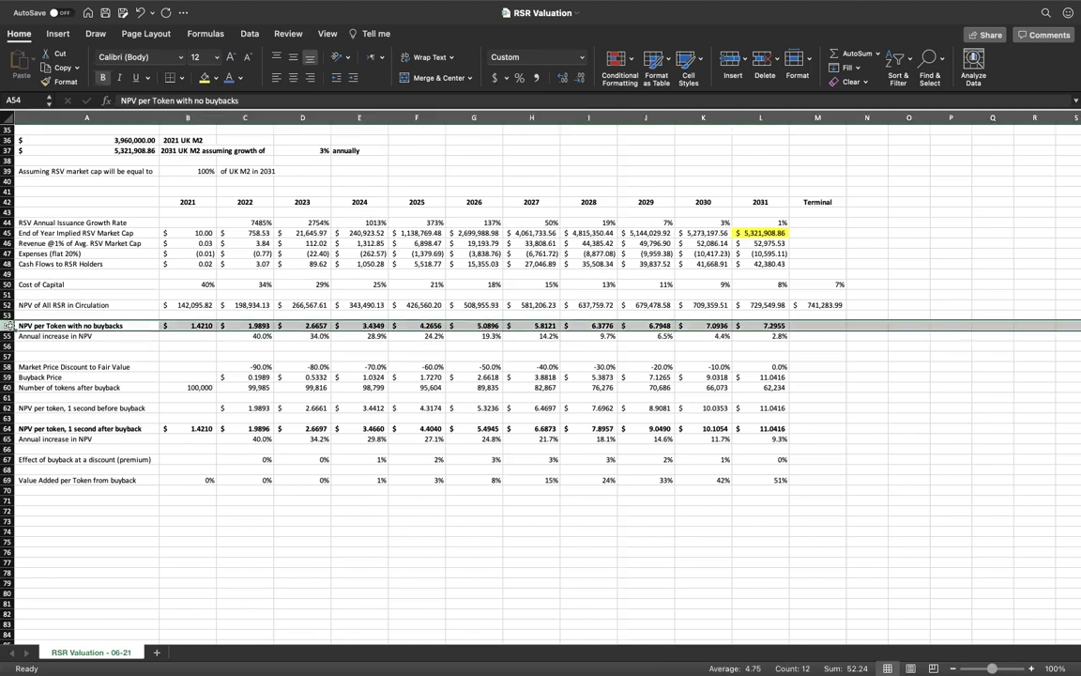
left_click(191, 325)
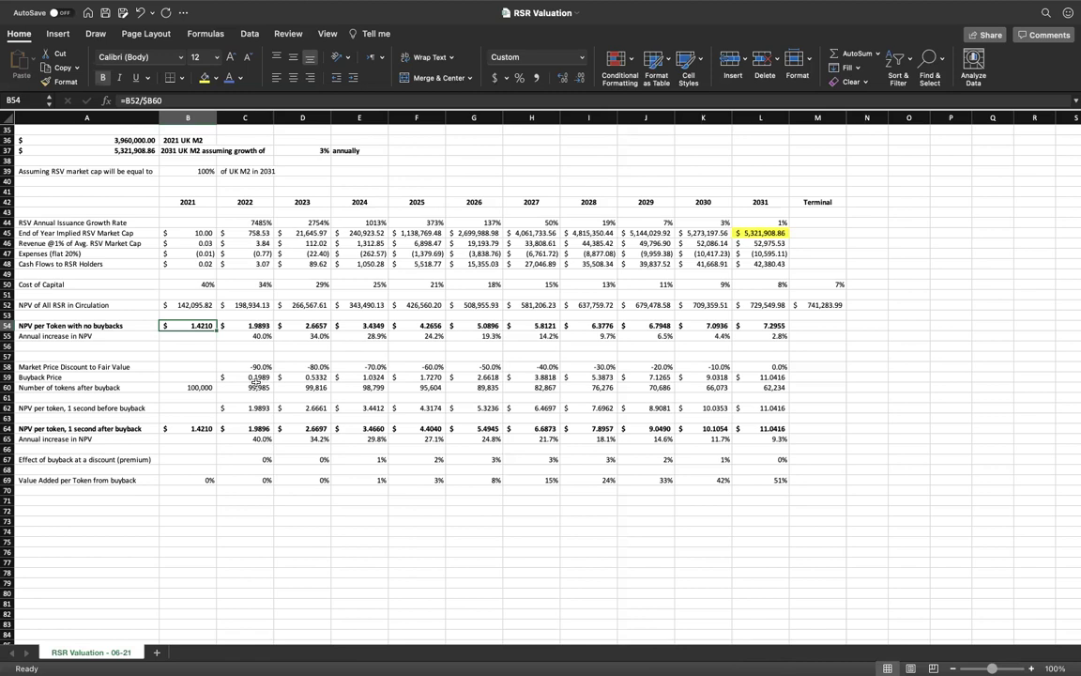
key("Right")
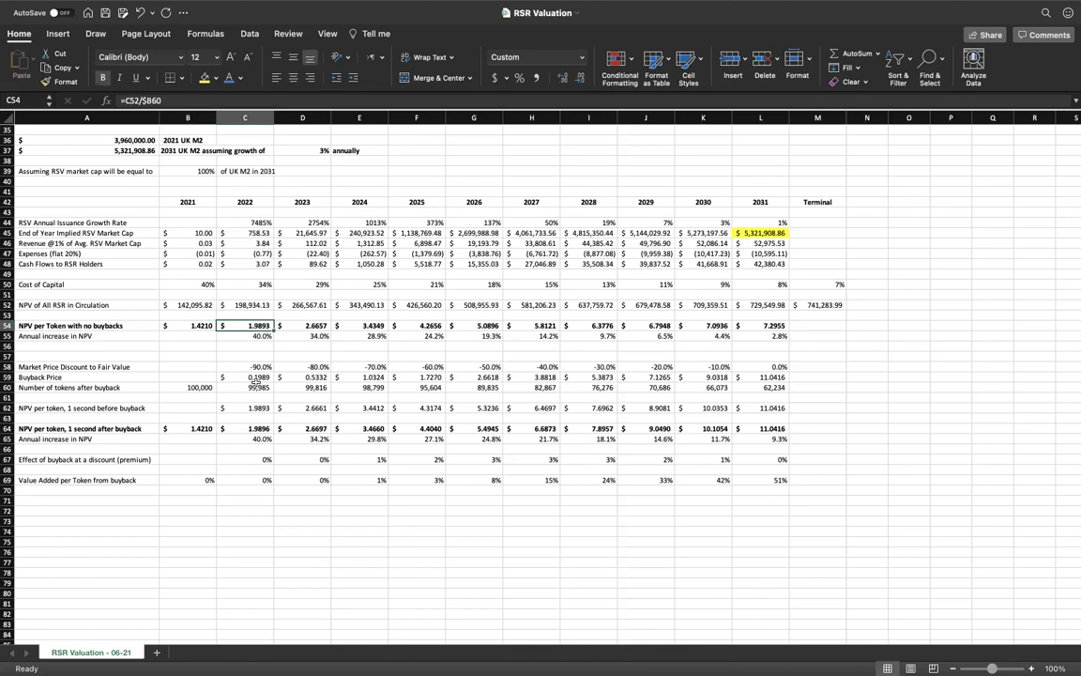
key("Left")
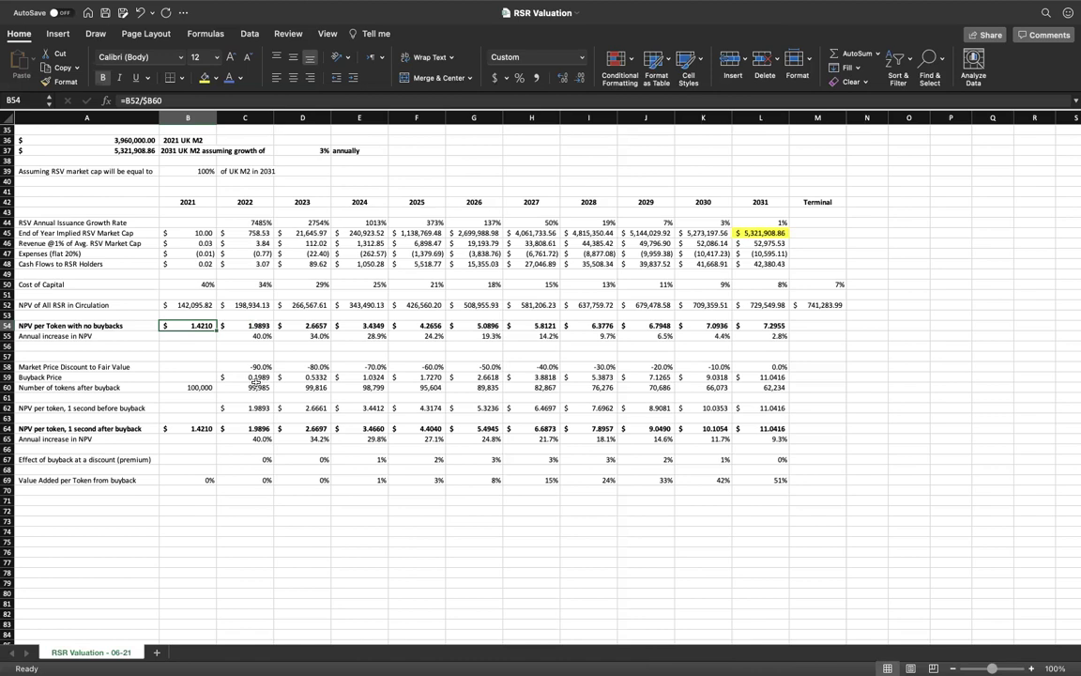
key("Down")
key("Right")
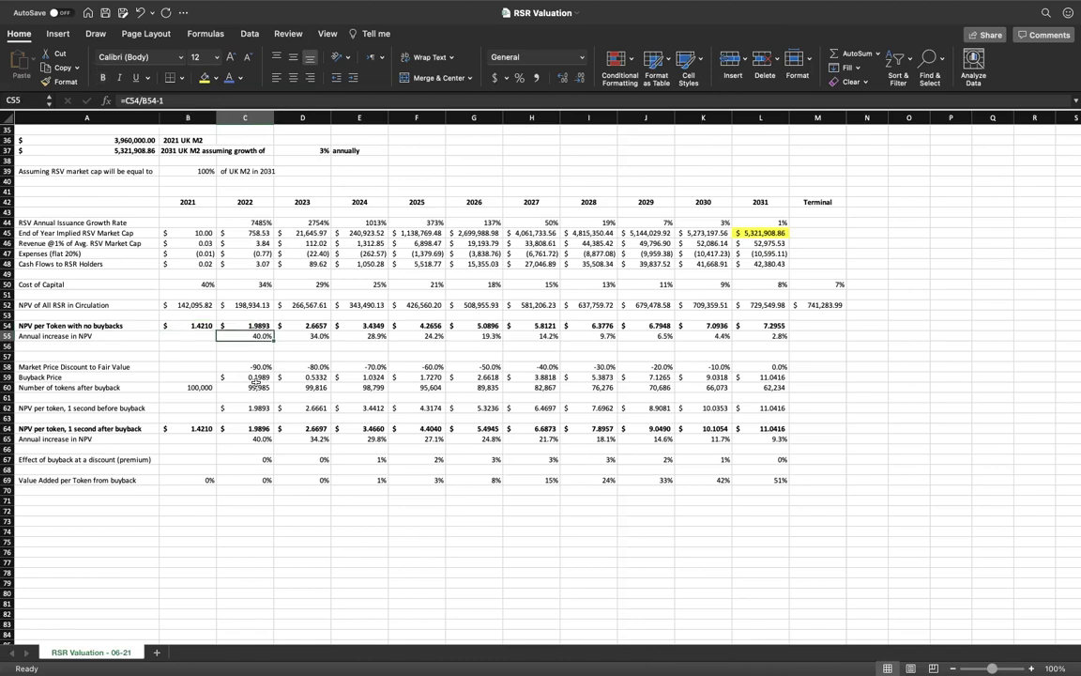
Compare the NPV per Token with no buybacks formulas across 2021 to 2024 in row 54.
key("Up")
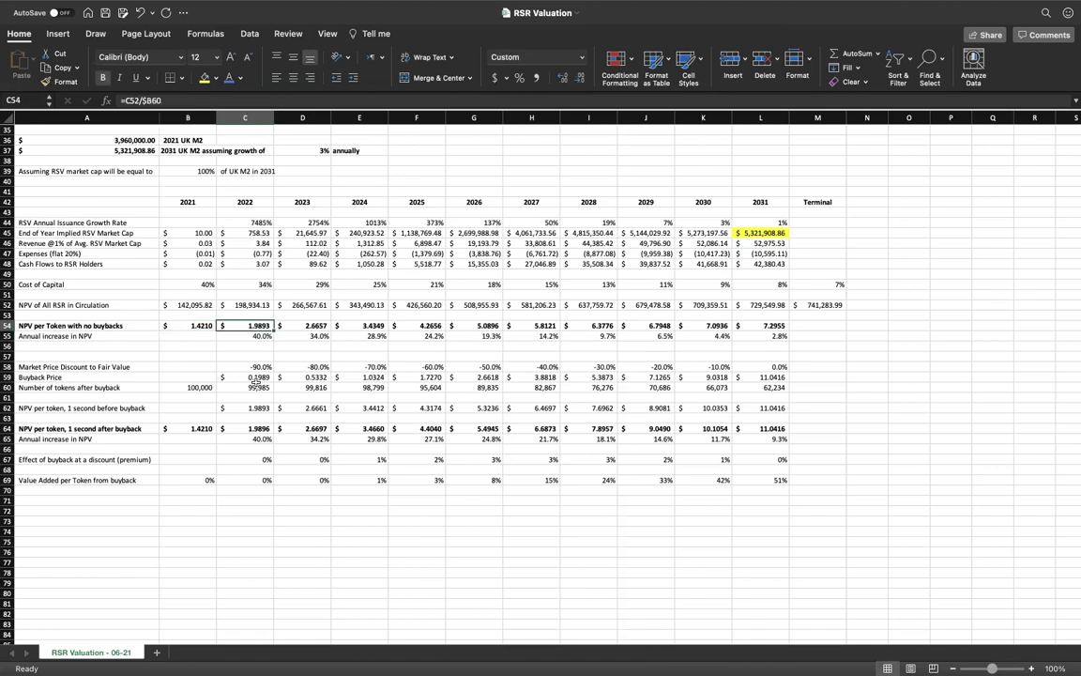
key("Right")
key("Right")
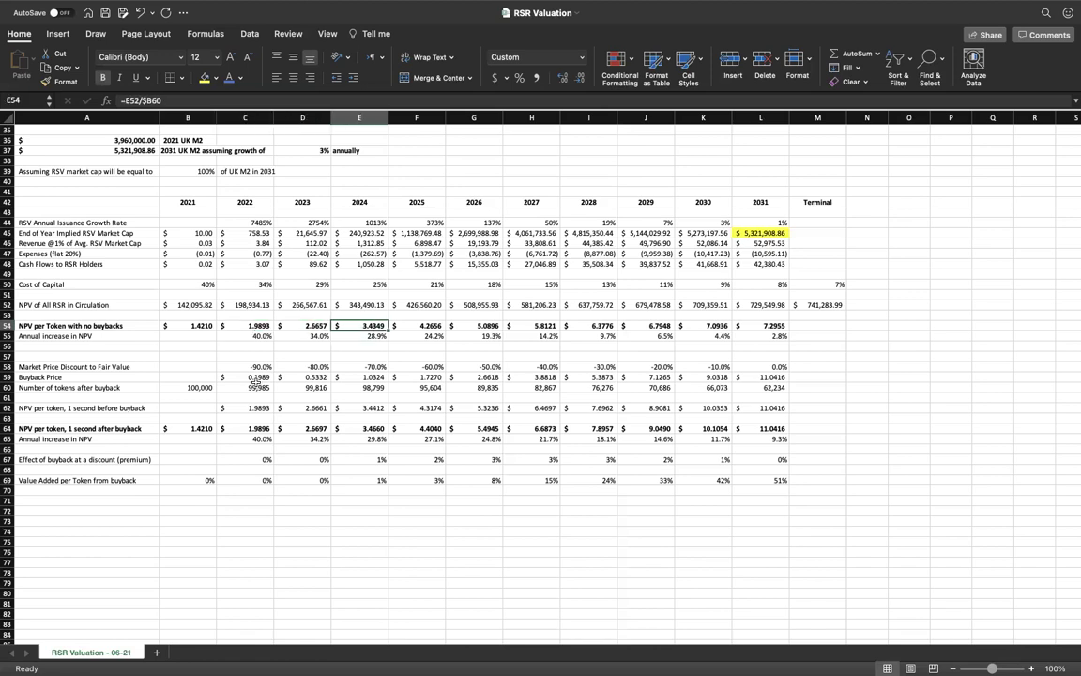
key("Left")
key("Left")
key("Left")
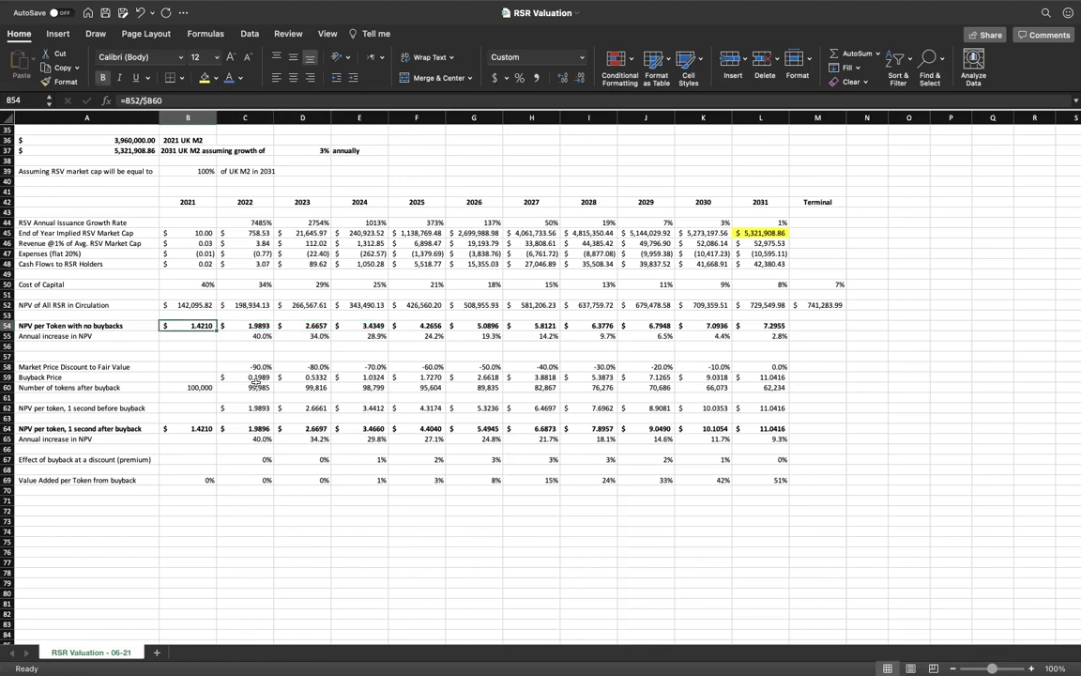
key("Right")
key("Right")
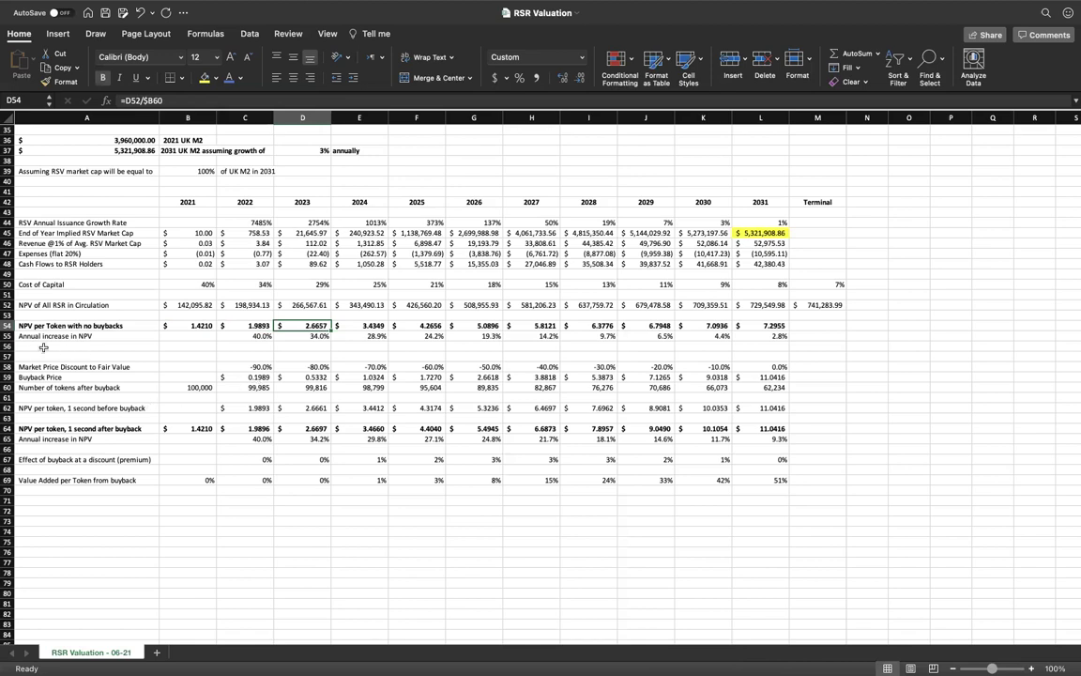
Select the NPV per Token with no buybacks row from its label through 2031, and go to the Market Price Discount to Fair Value label.
left_click_drag(49, 325, 502, 326)
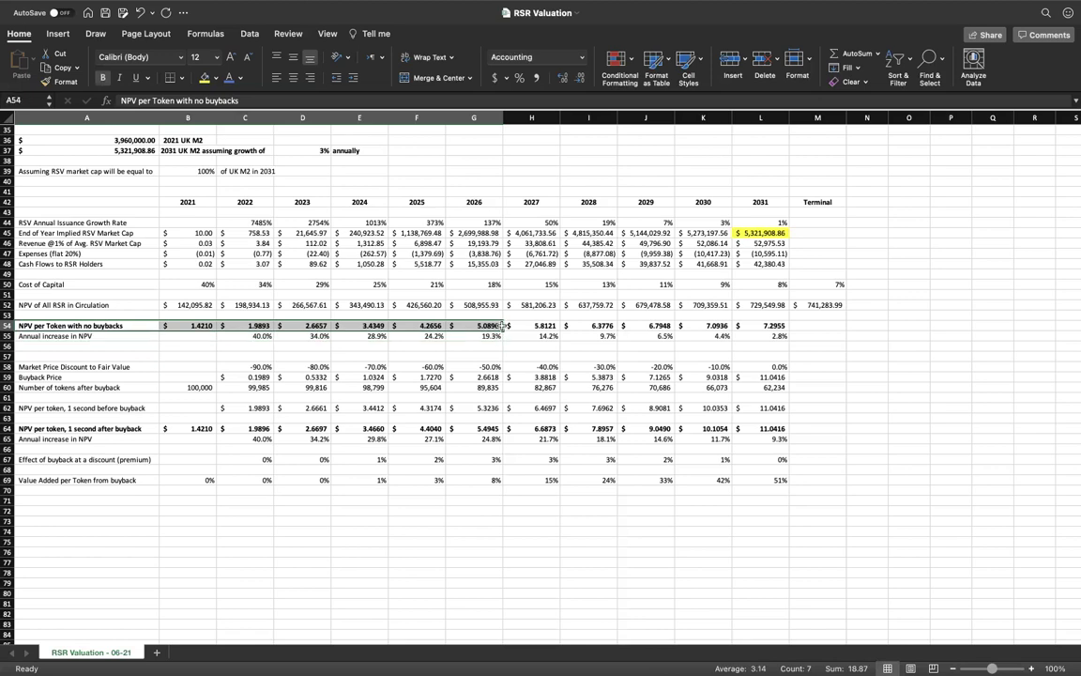
key("shift+Right")
key("shift+Right")
key("shift+Right")
key("shift+Right")
key("shift+Right")
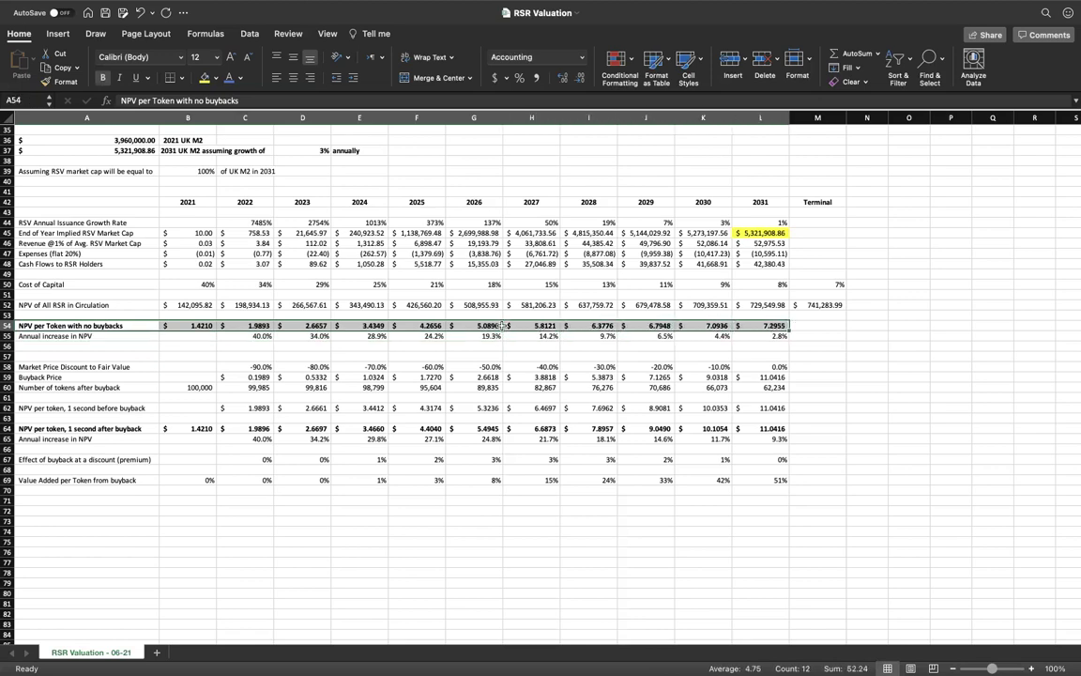
left_click(72, 357)
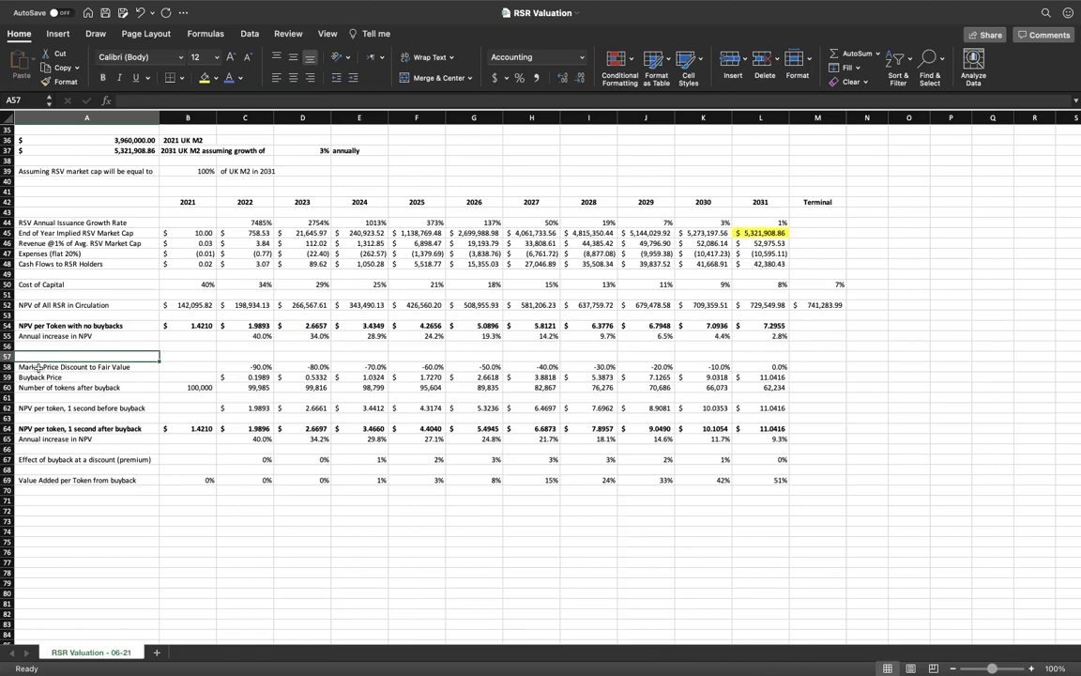
left_click(38, 367)
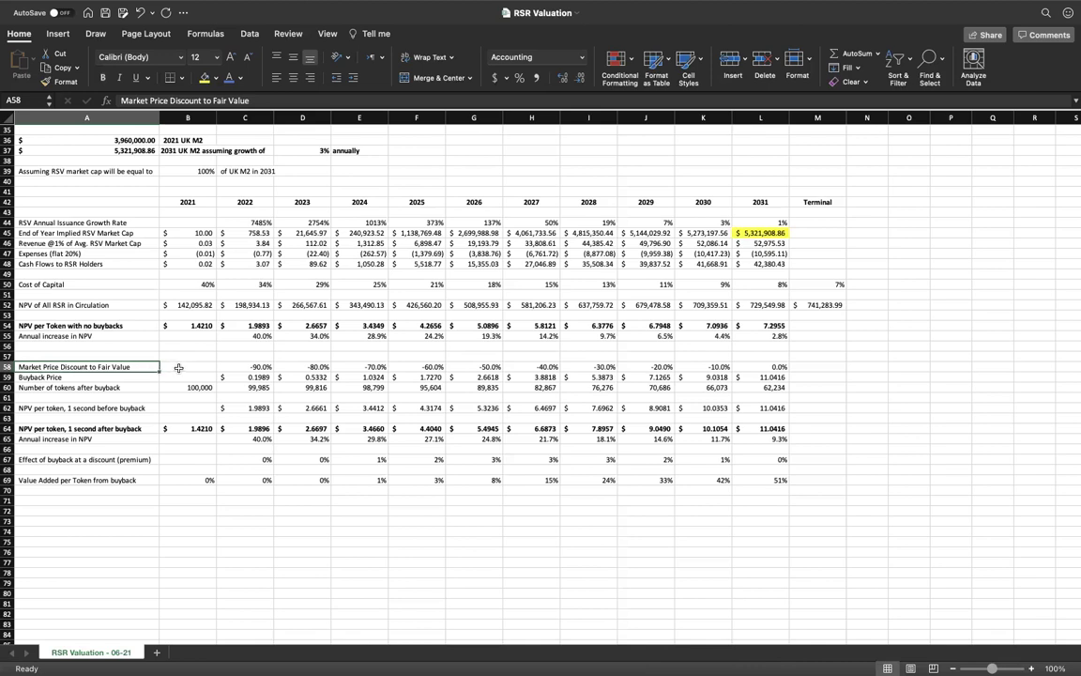
Highlight the NPV per Token with no buybacks row in yellow from its label through 2031.
left_click_drag(37, 326, 760, 323)
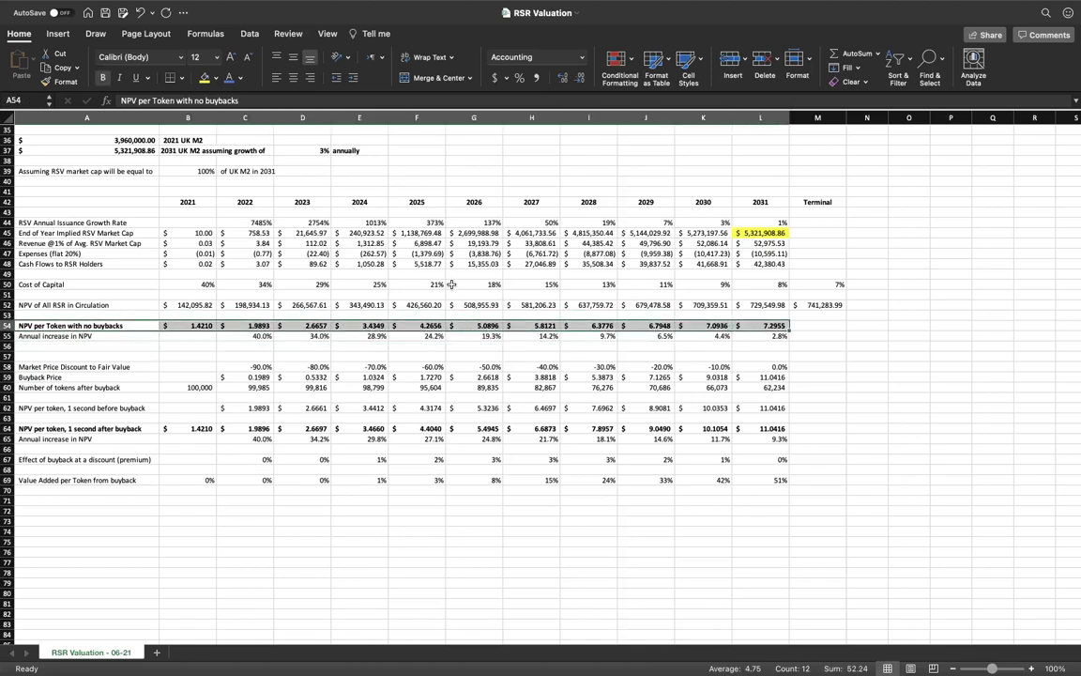
left_click(203, 81)
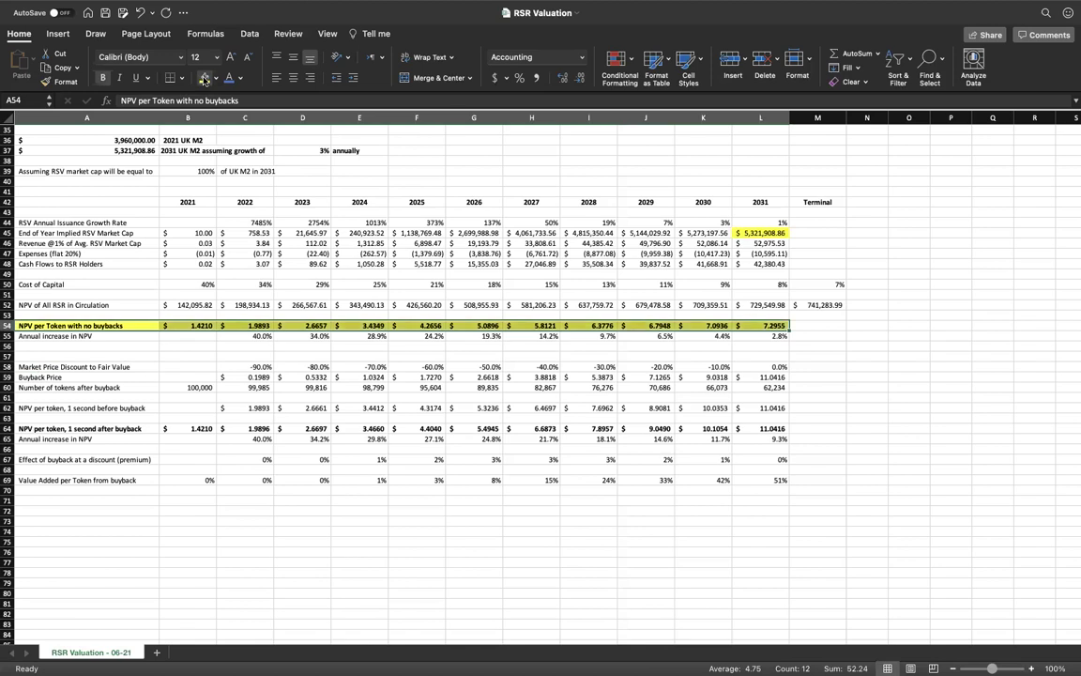
left_click(92, 352)
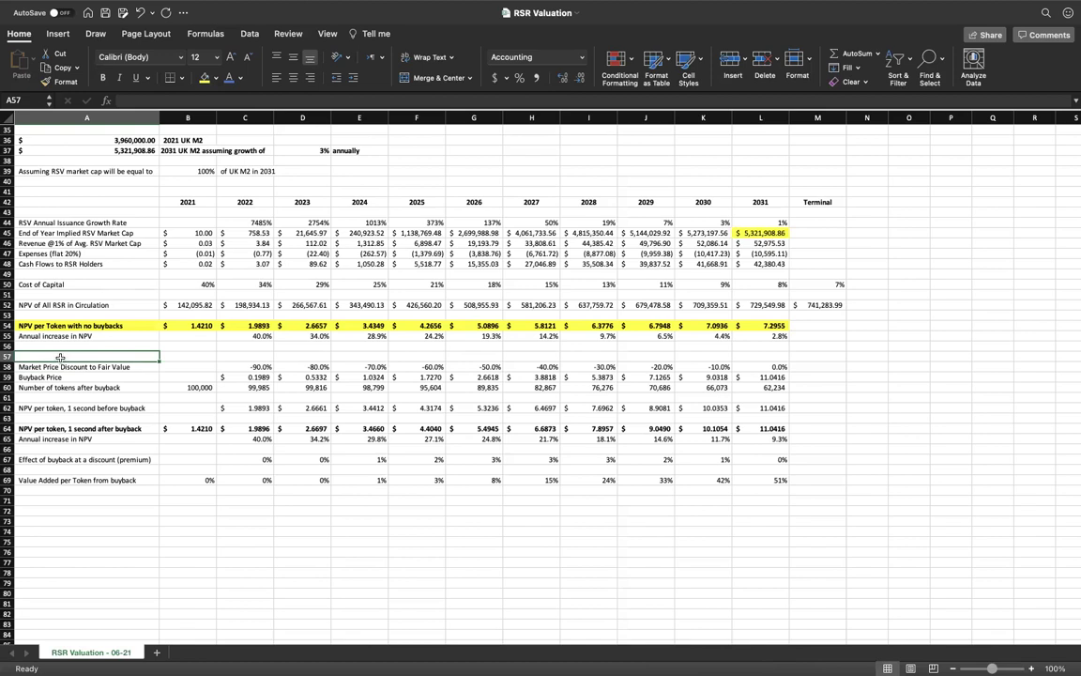
Inspect the 2022 Market Price Discount to Fair Value and the 2022 Buyback Price formula that depends on it.
left_click(114, 369)
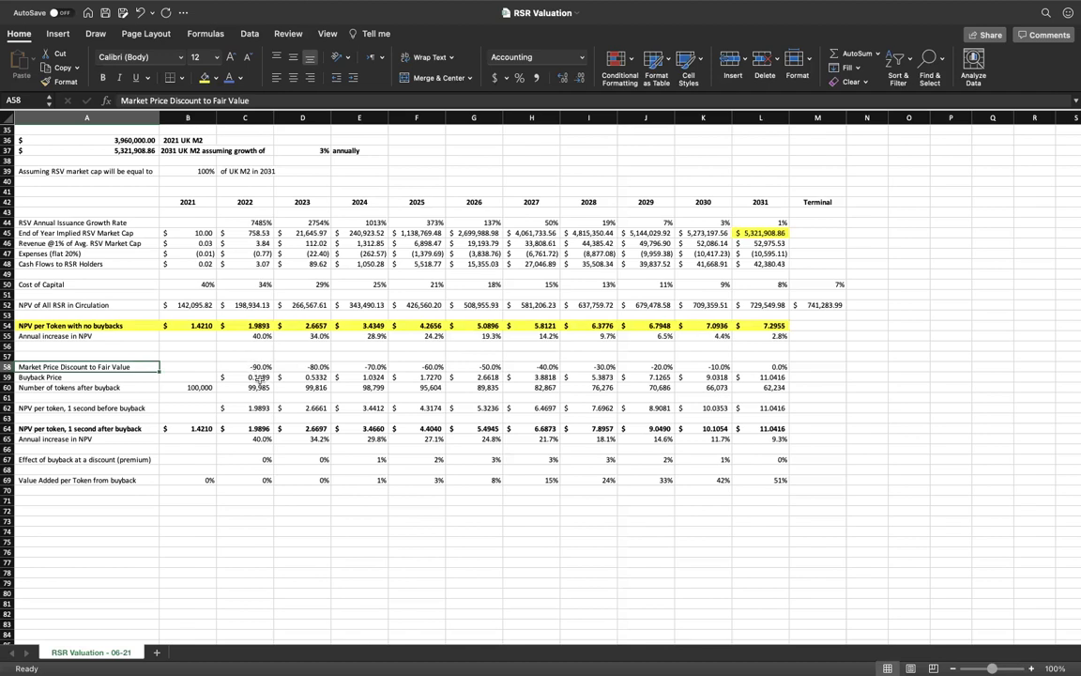
left_click(257, 366)
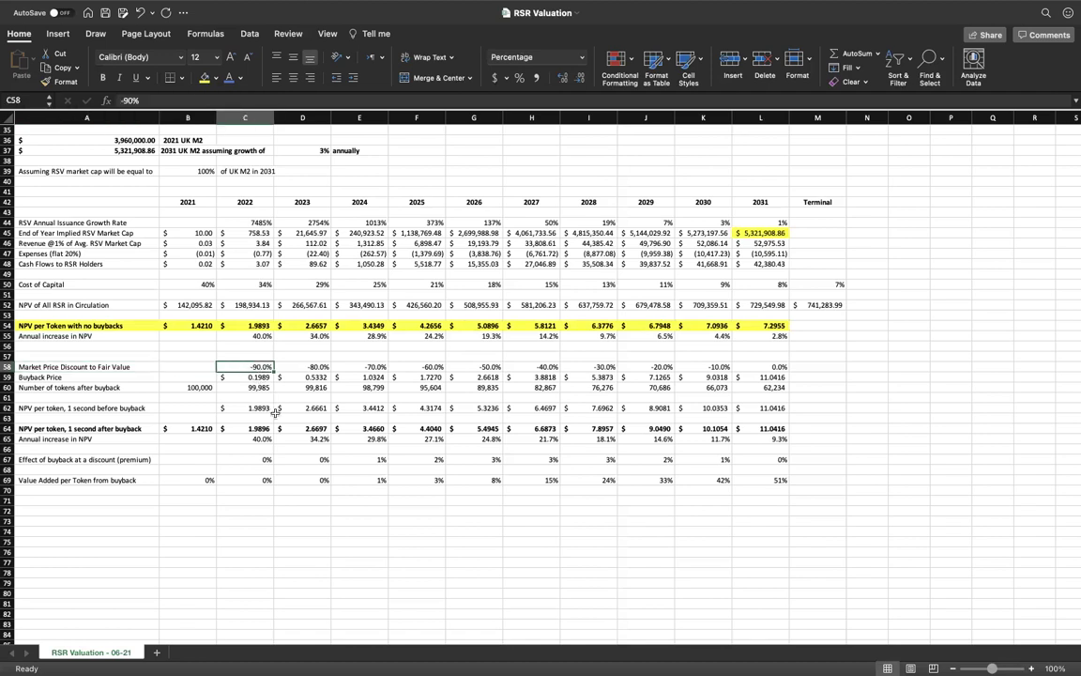
key("Down")
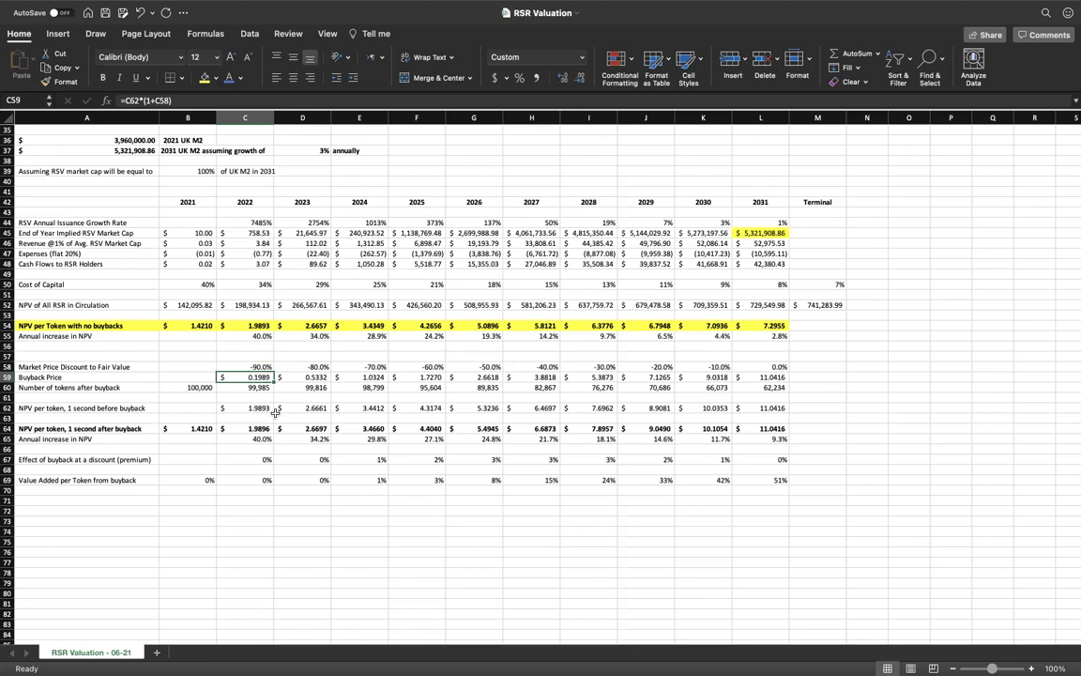
key("Up")
key("Down")
key("Up")
Review the Market Price Discount to Fair Value formulas year by year from 2023 to 2031.
key("Right")
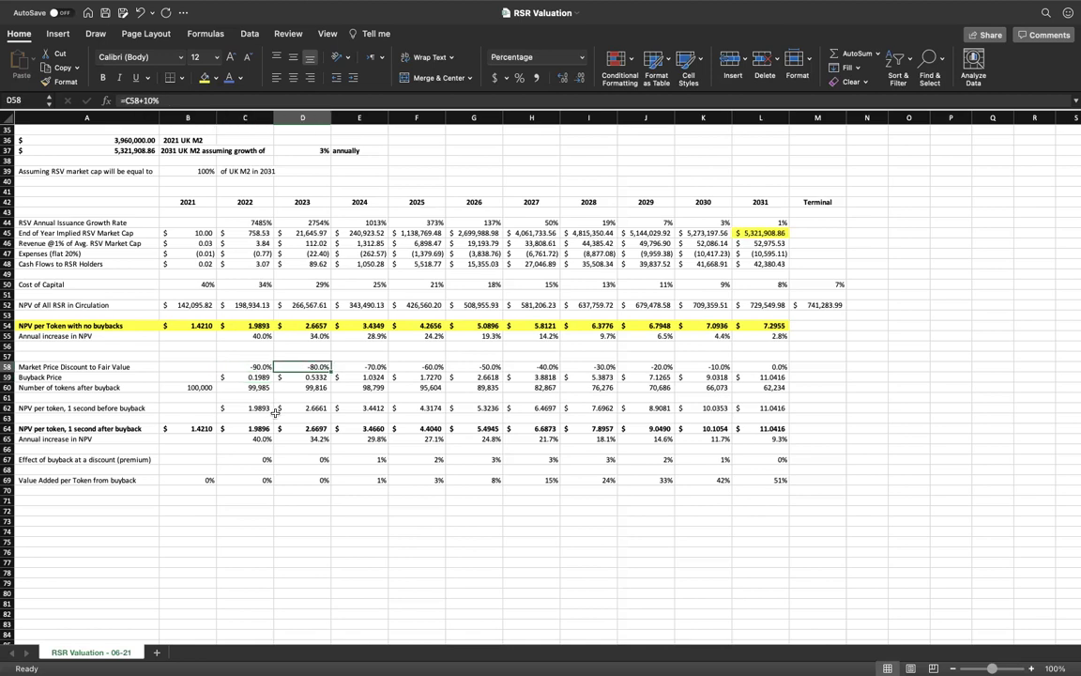
key("Right")
key("Left")
key("Right")
key("Right")
key("Right")
key("Right")
key("Right")
key("Right")
key("Right")
key("Right")
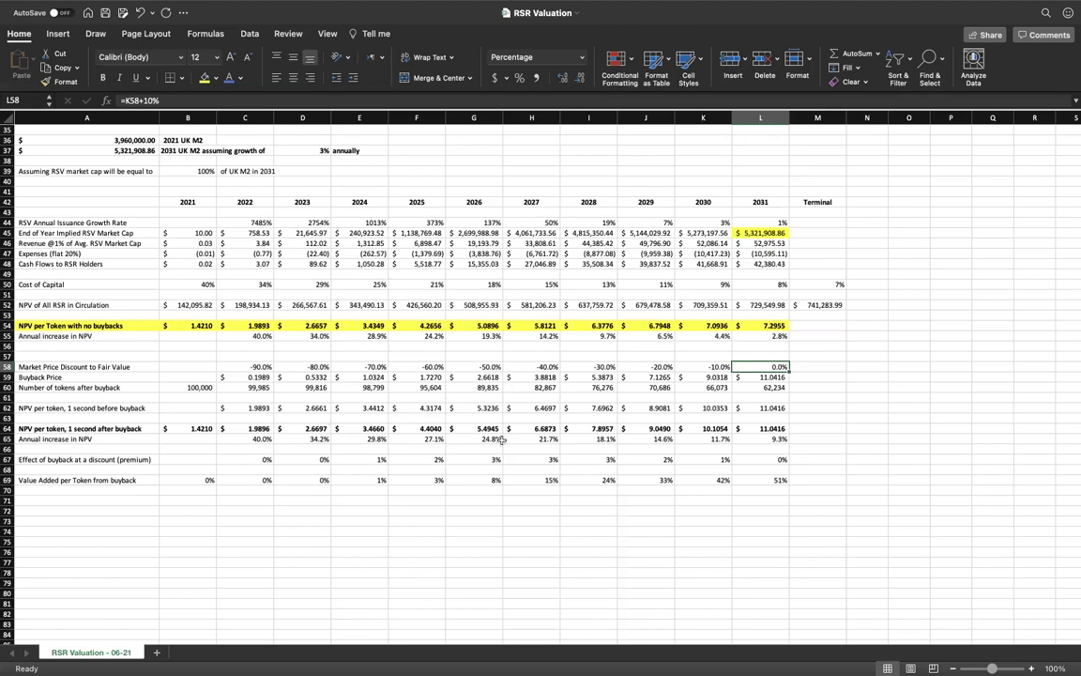
Inspect the Buyback Price formulas in row 59 from 2022 to 2026.
left_click(254, 377)
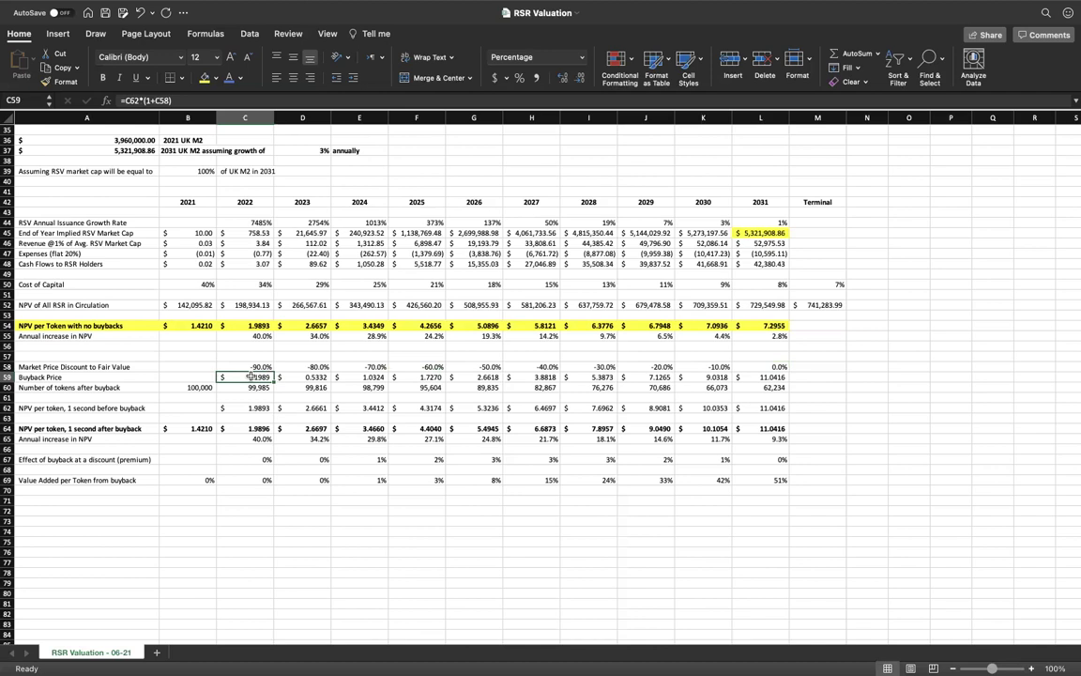
key("Right")
key("Right")
key("Right")
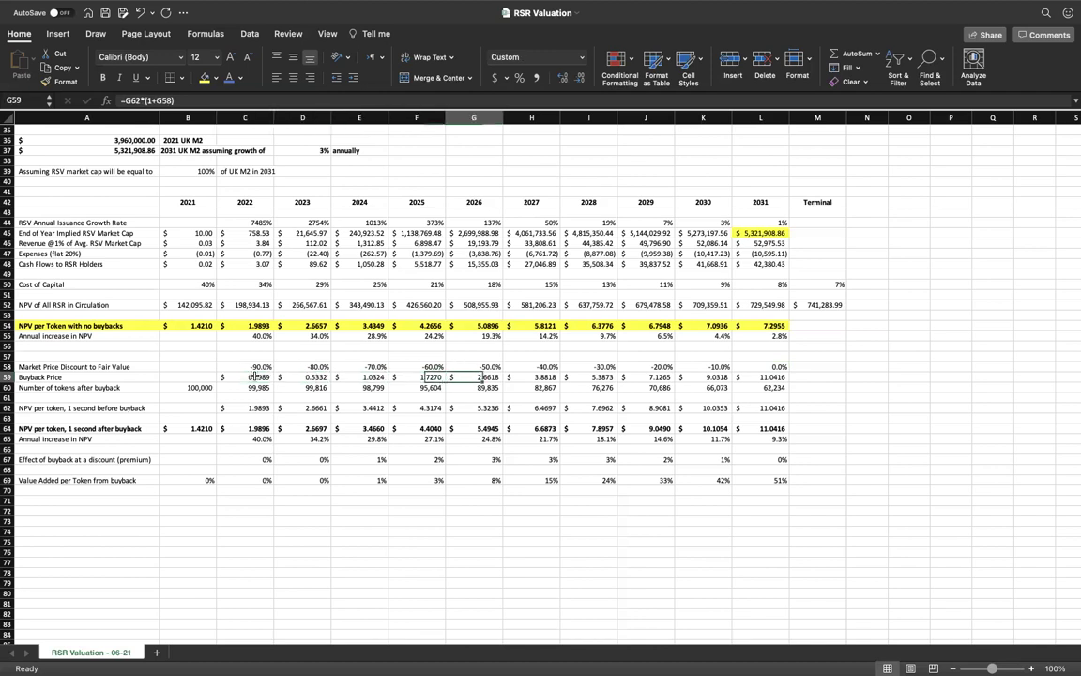
key("Left")
key("Left")
key("Left")
key("Left")
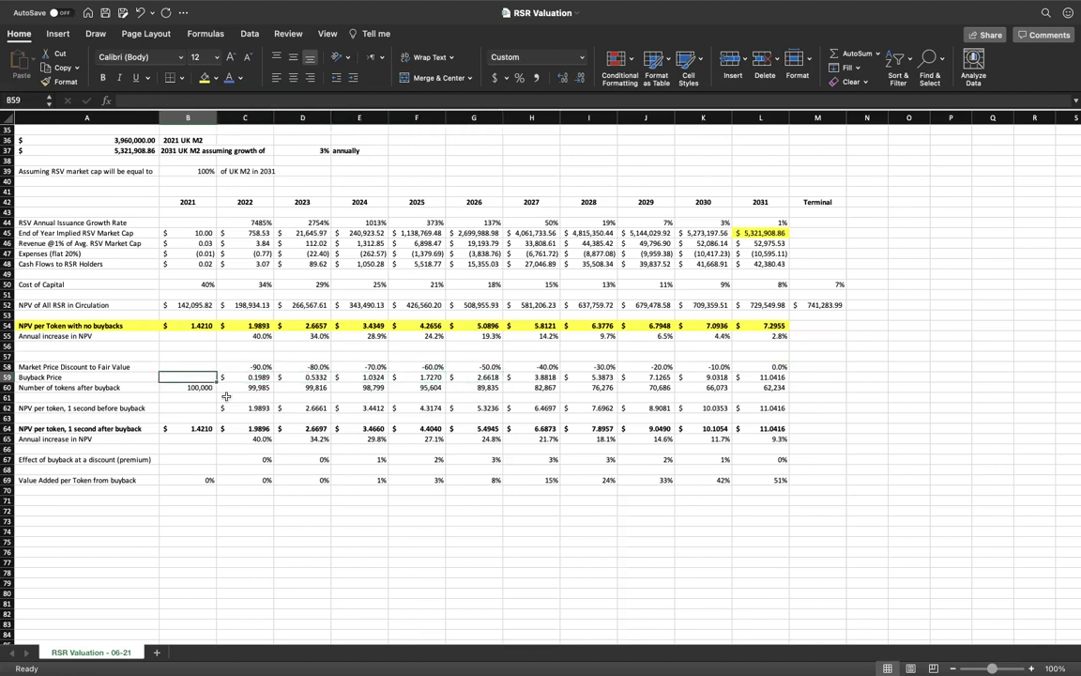
Examine the 2021 starting value of Number of tokens after buyback and its formulas from 2022 to 2026.
left_click(203, 386)
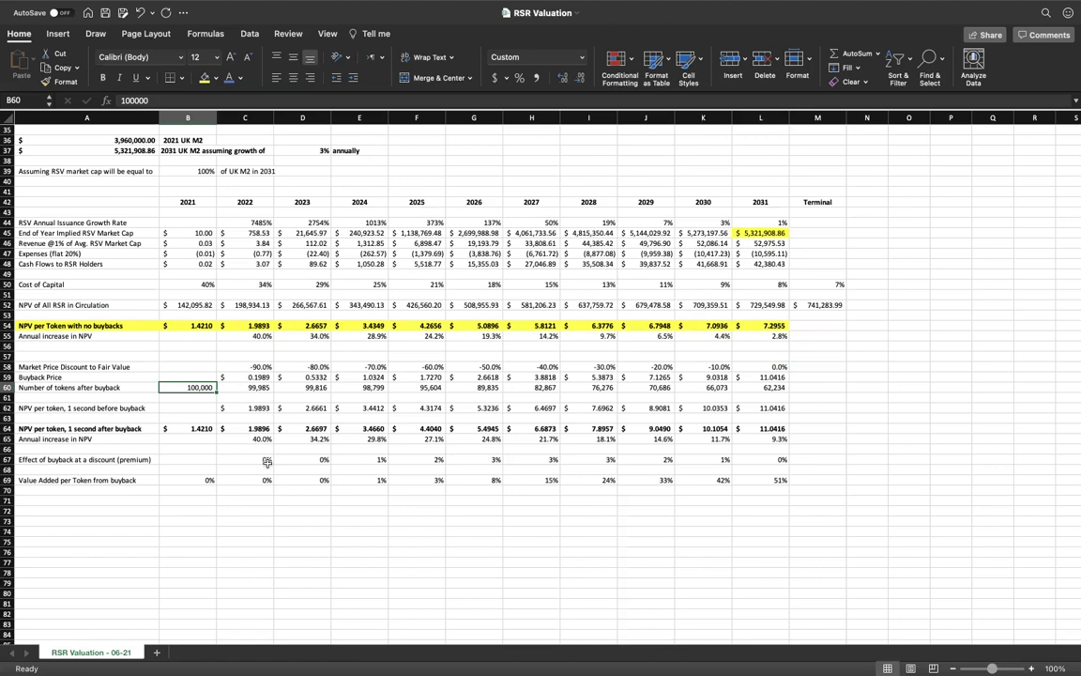
key("Right")
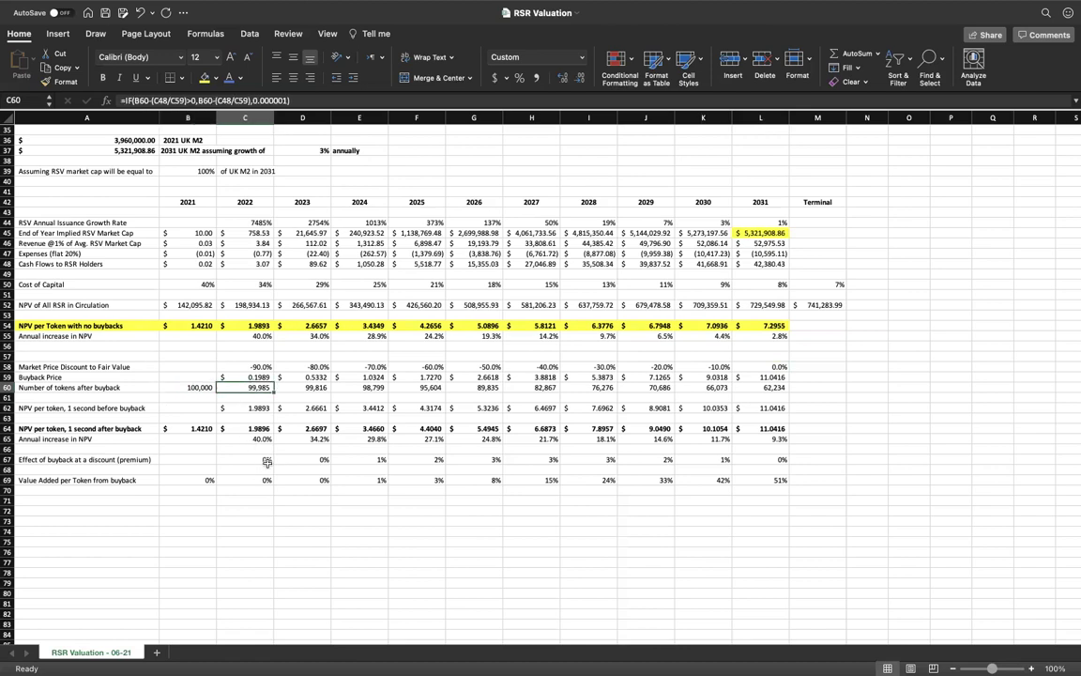
key("Right")
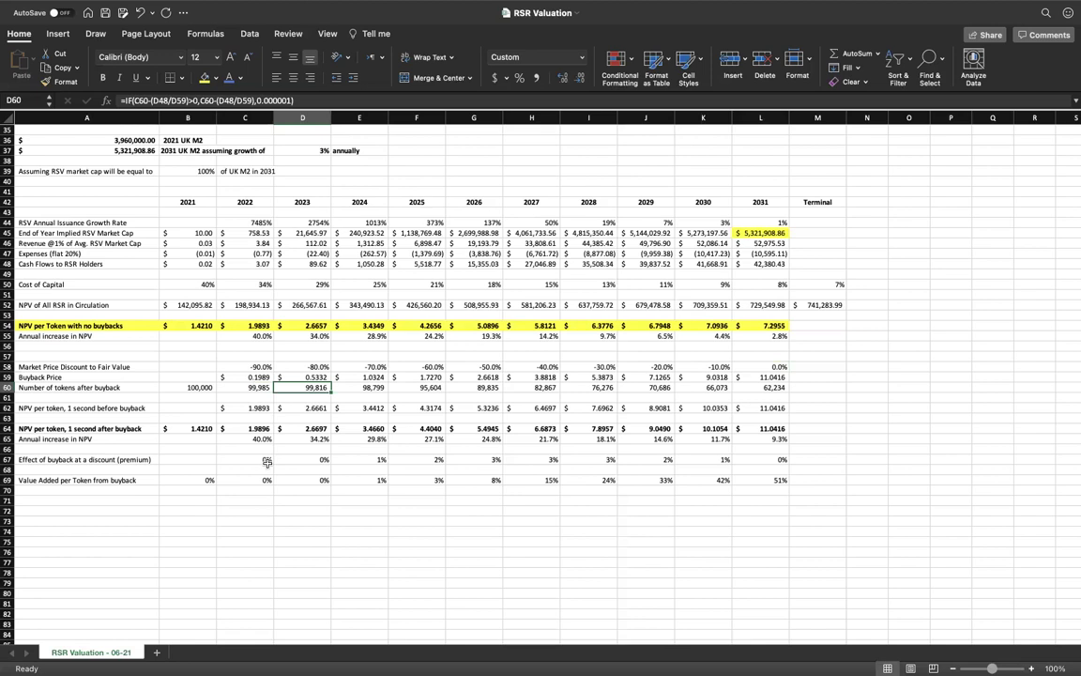
key("Right")
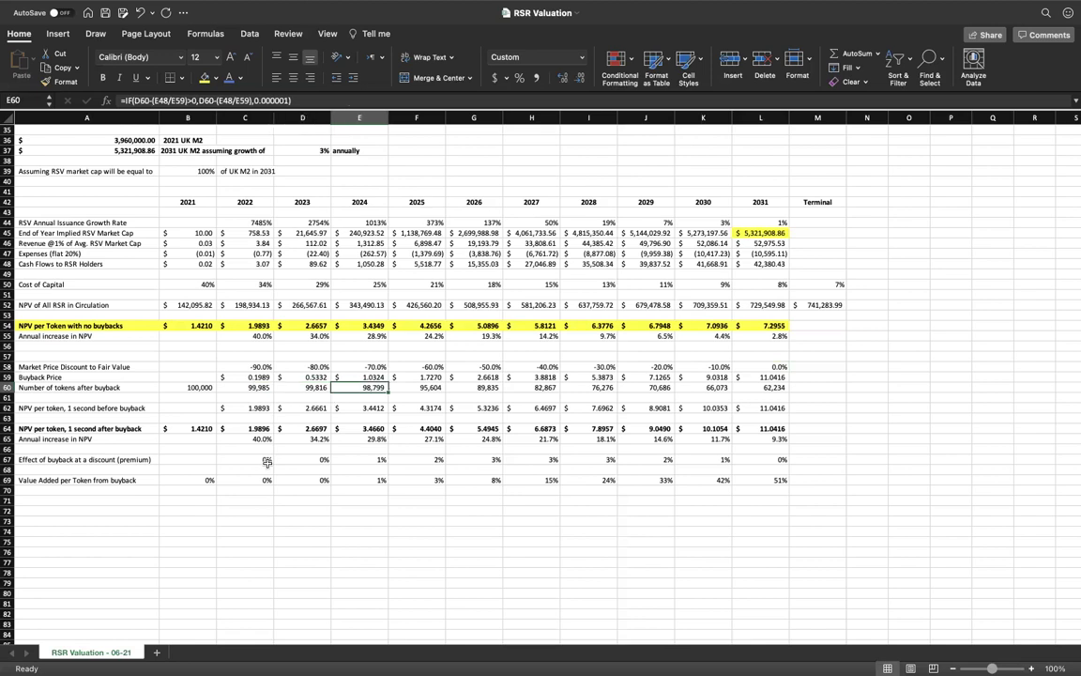
key("Right")
key("Right")
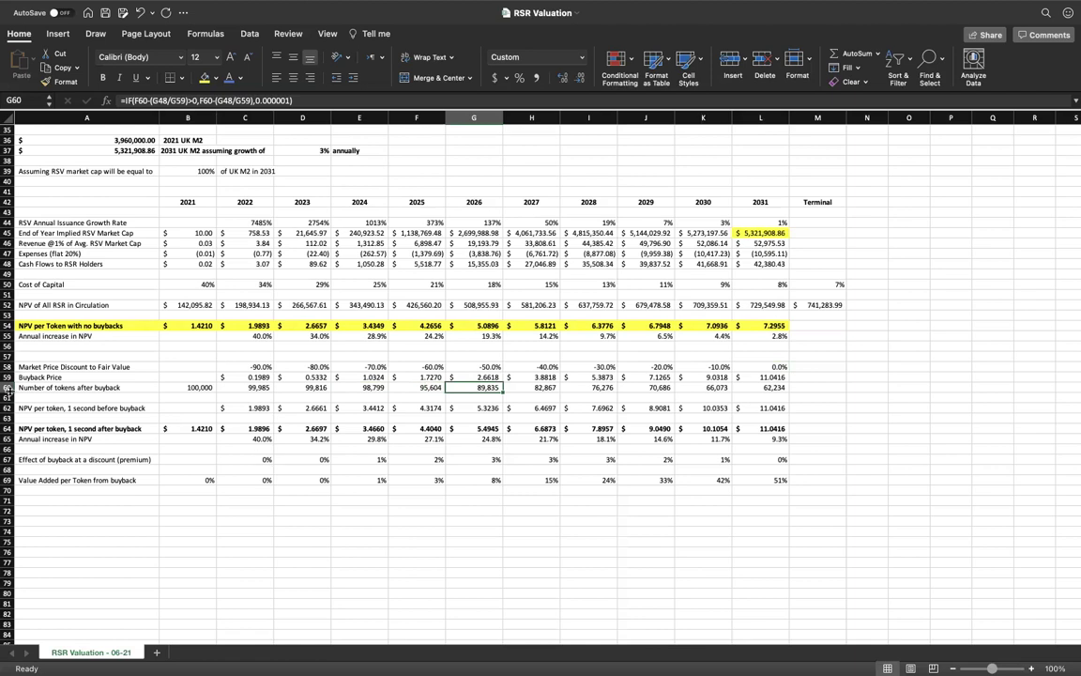
Check the 2025 Number of tokens after buyback against that year's Cash Flows to RSR Holders, and inspect the 2026 and 2031 token formulas.
left_click(7, 325)
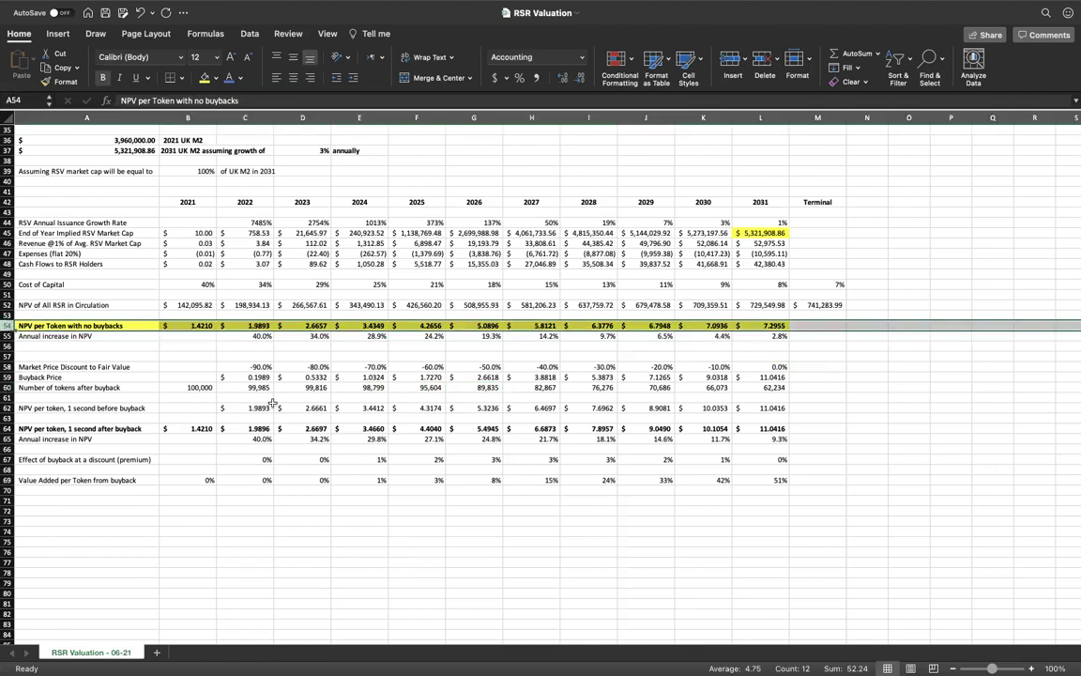
left_click(245, 386)
left_click(413, 388)
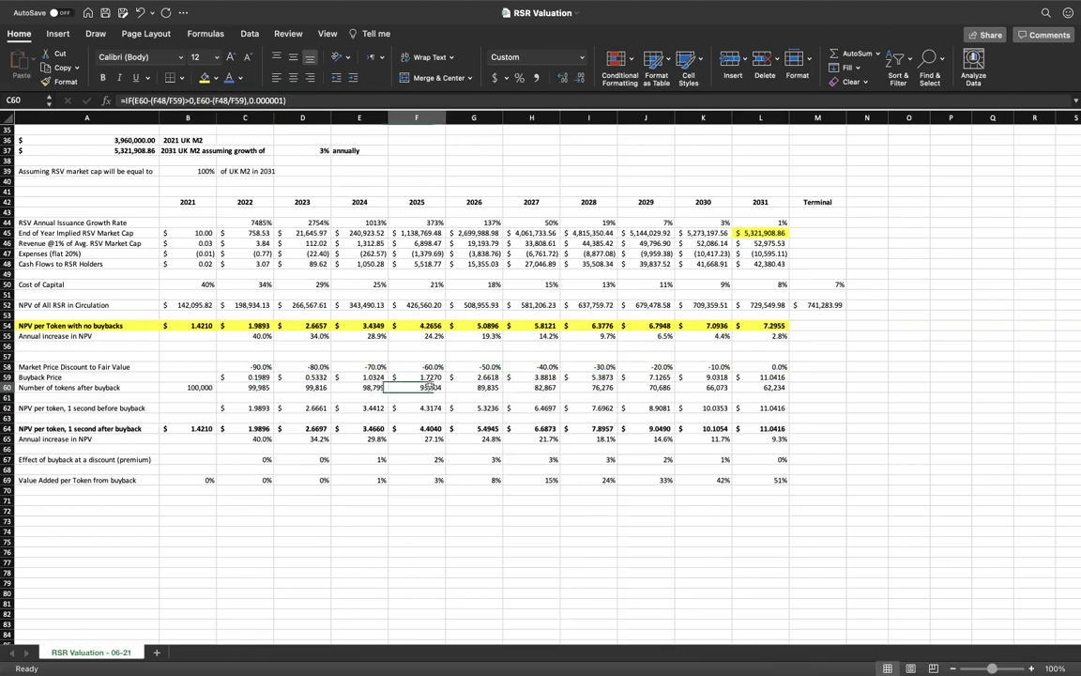
left_click(417, 264)
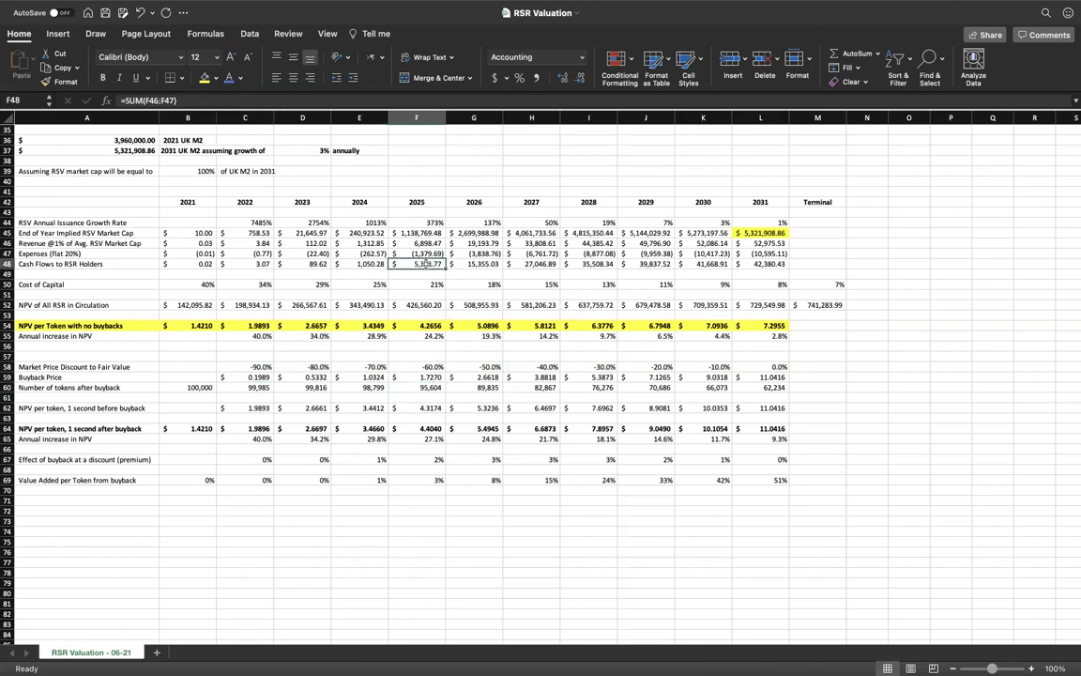
left_click(428, 386)
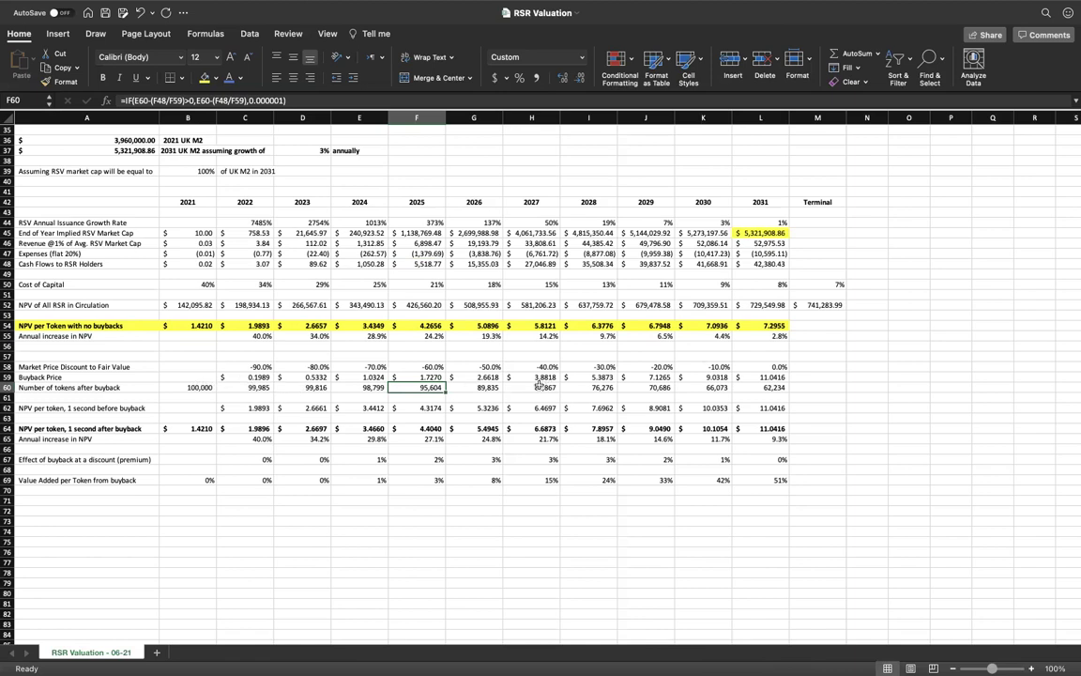
left_click(480, 388)
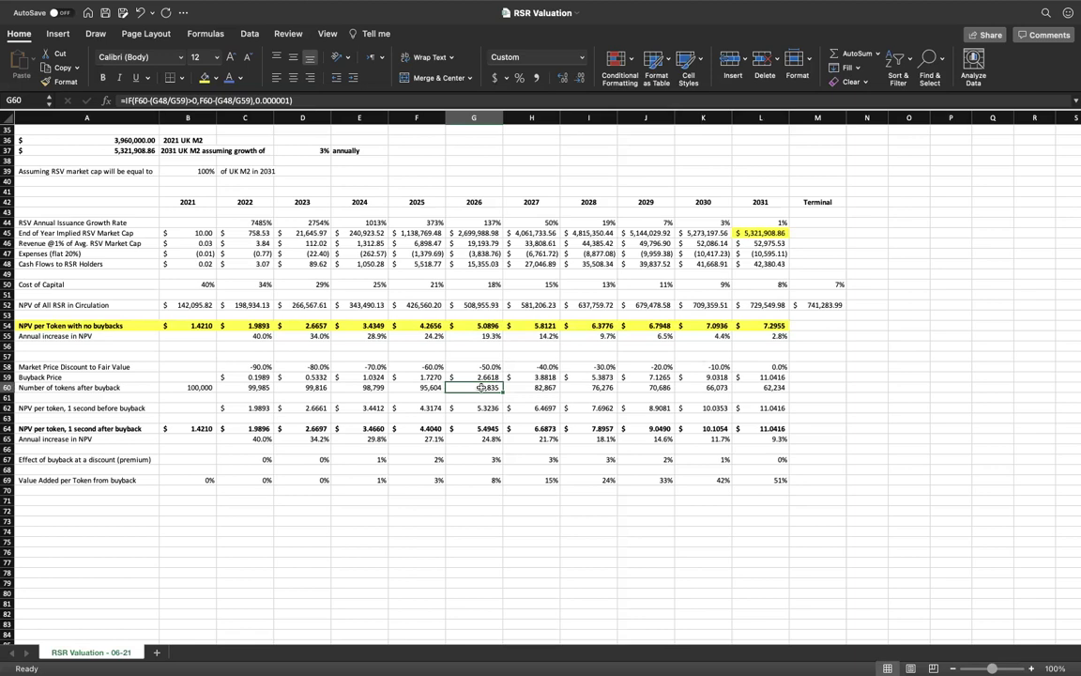
left_click(765, 388)
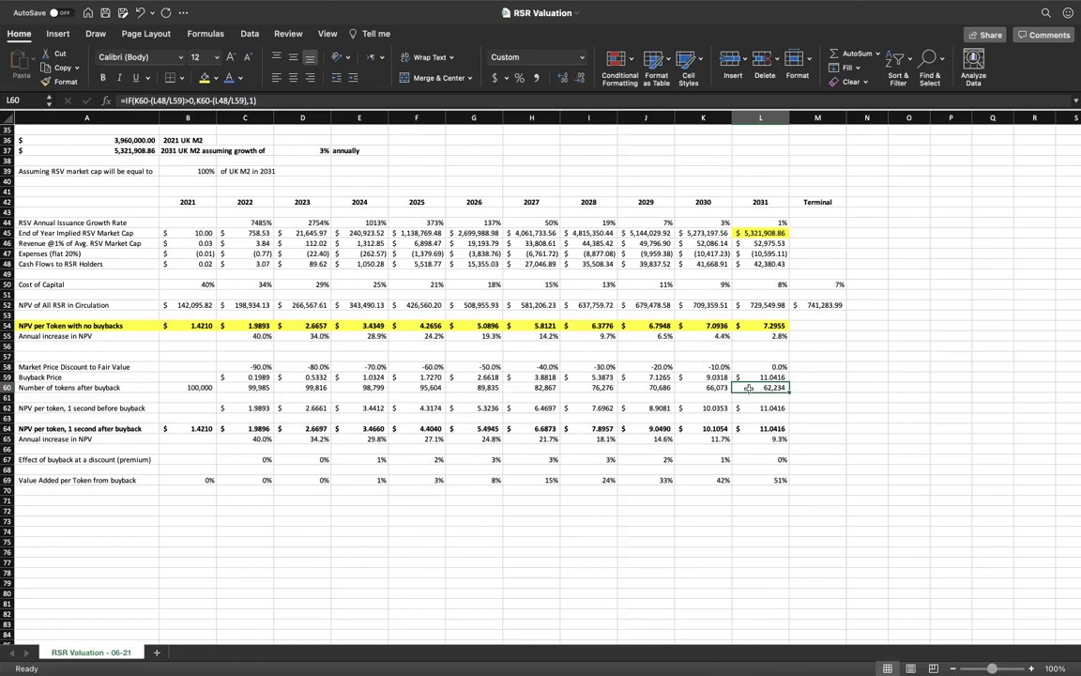
Review the Number of tokens after buyback year by year from 2021 to 2031.
left_click(188, 386)
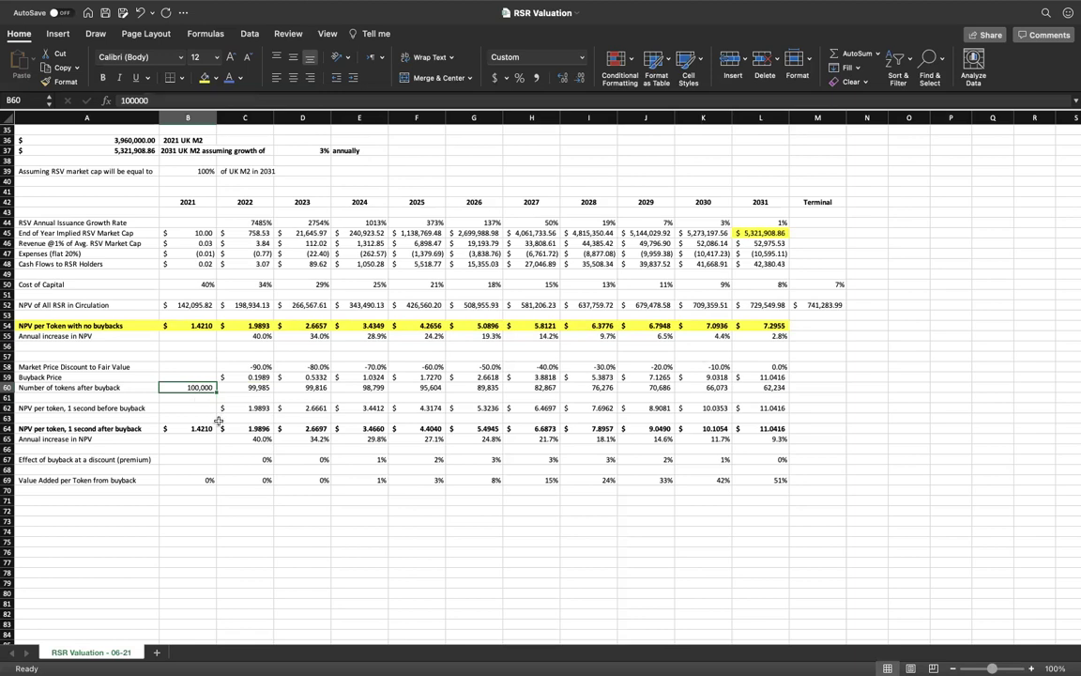
key("Right")
key("Right")
key("Right")
key("Right")
key("Right")
key("Right")
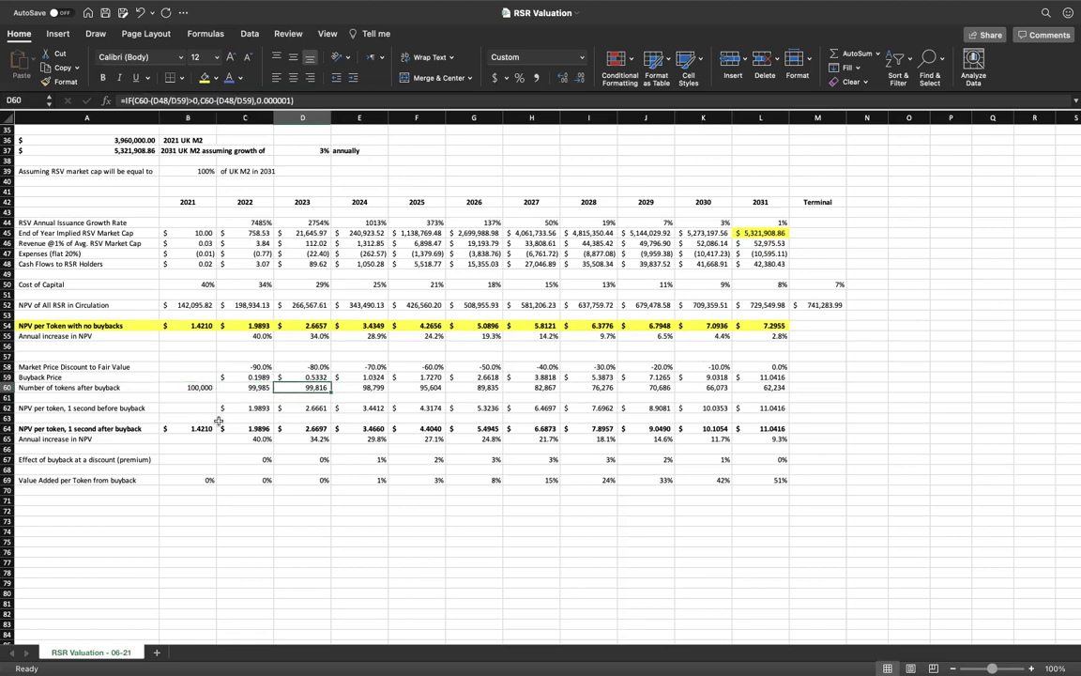
key("Right")
key("Right")
key("Right")
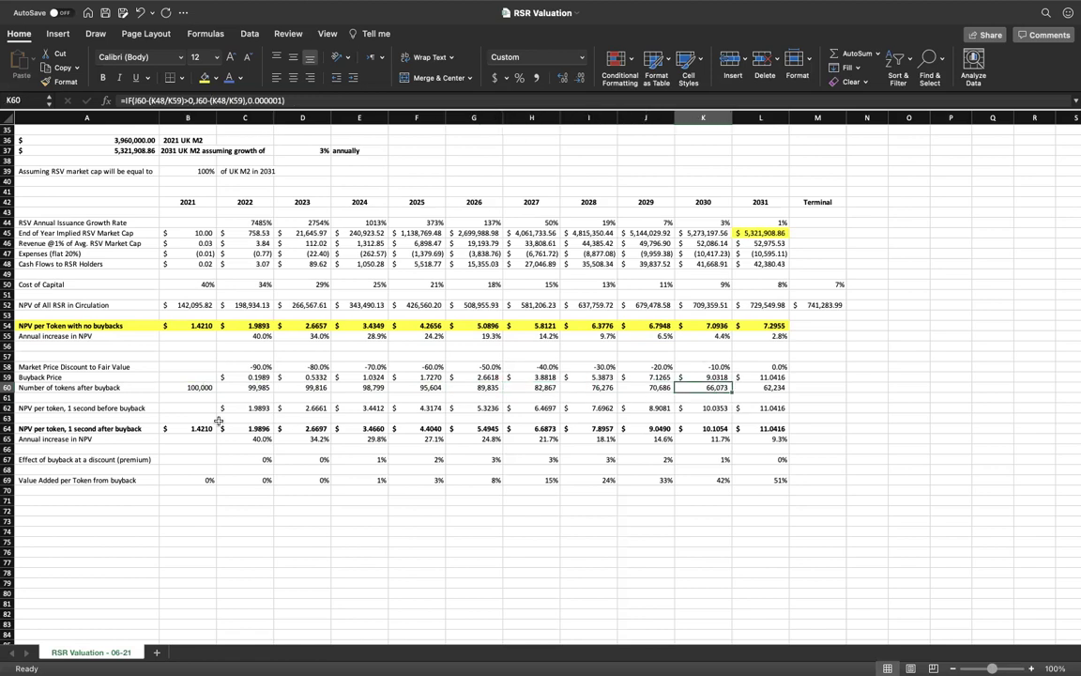
key("Right")
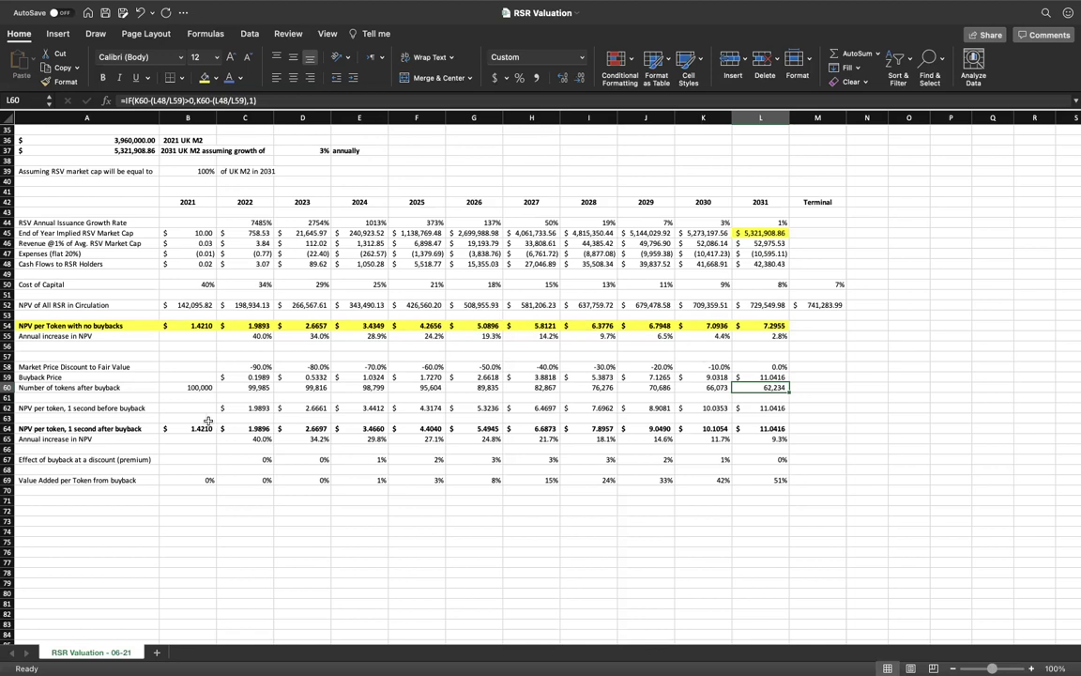
Highlight the "NPV per token, 1 second after buyback" row in yellow, from its label through 2031.
left_click_drag(73, 408, 388, 413)
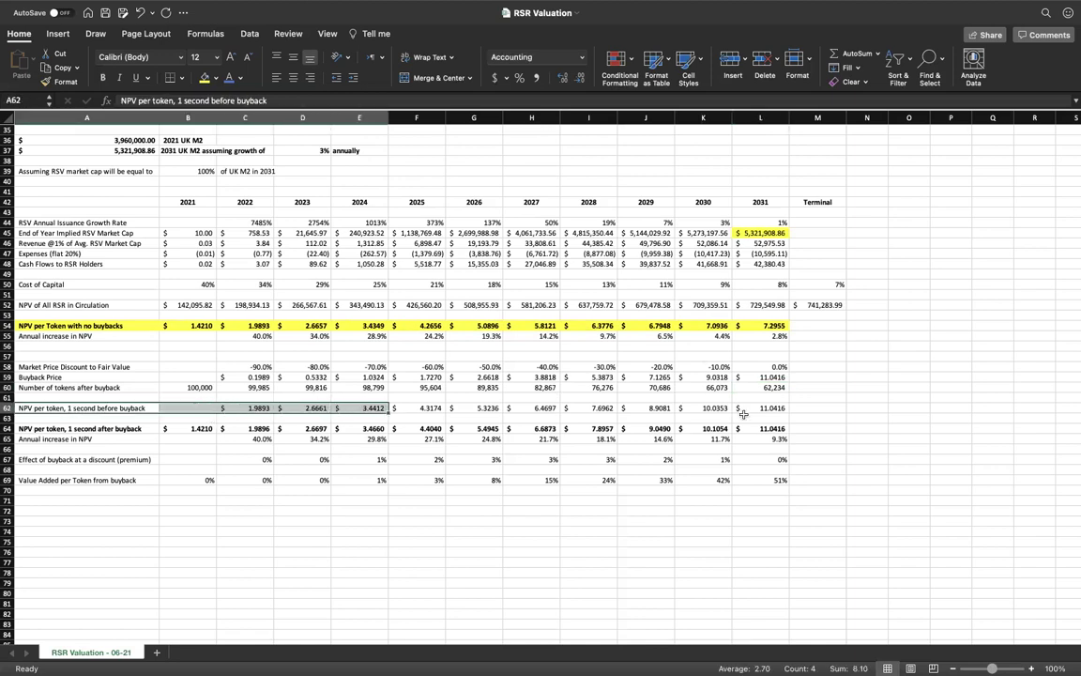
left_click_drag(776, 422, 93, 394)
left_click(102, 428)
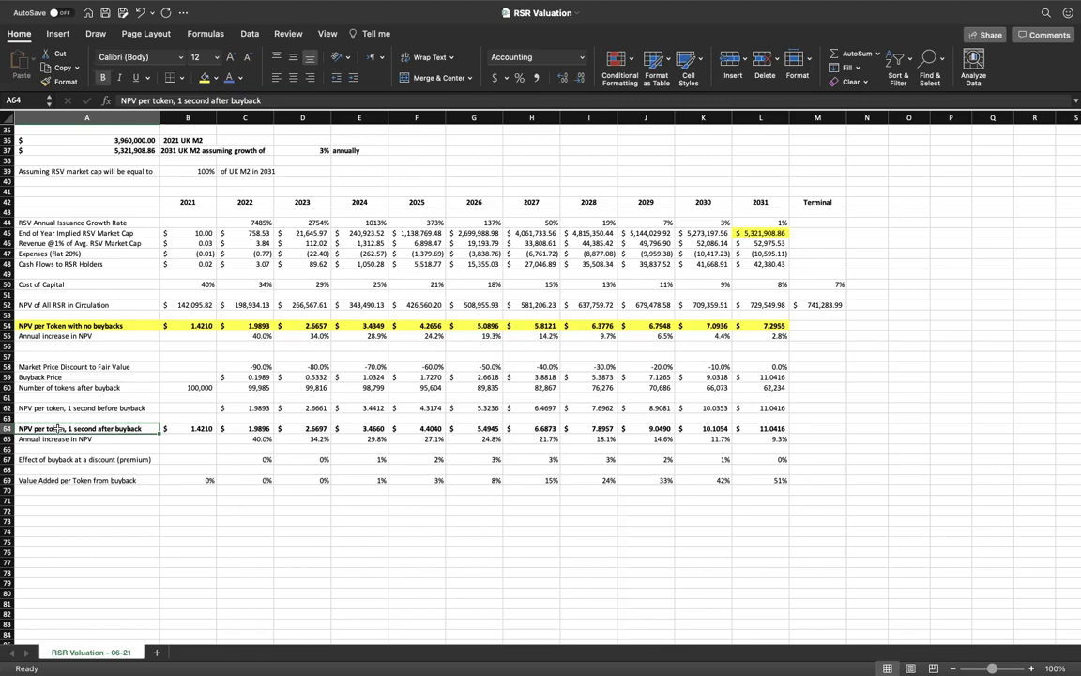
key("super+shift+Right")
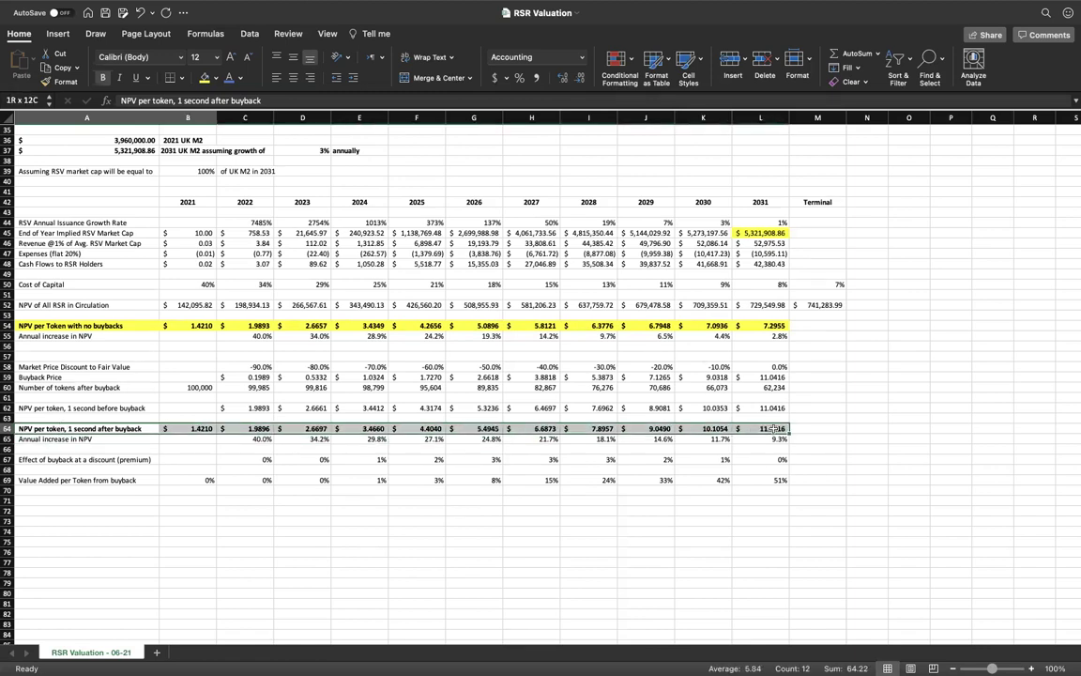
left_click(204, 77)
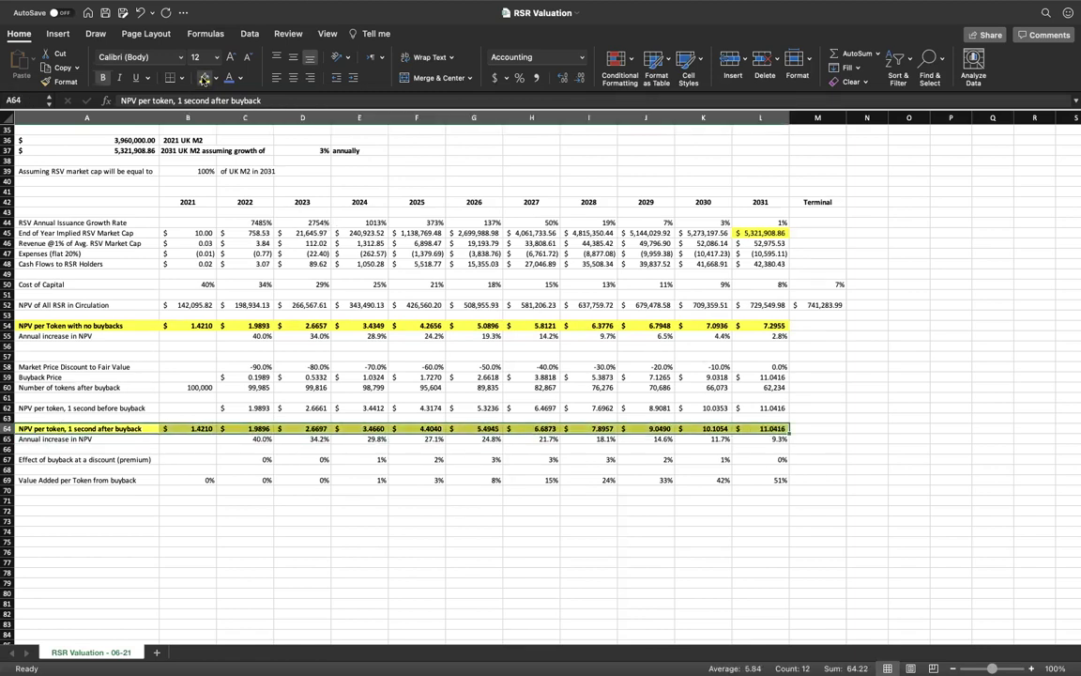
left_click(104, 428)
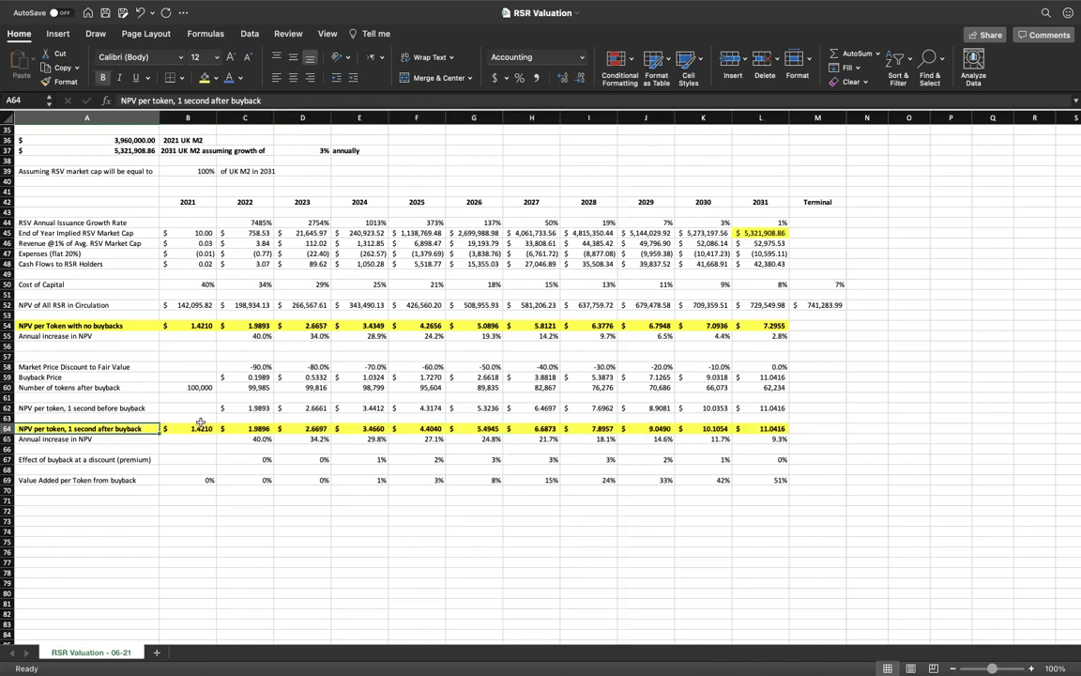
Compare the 2021 and 2022 NPV per token after buyback formulas with the matching no-buyback formulas.
left_click(200, 425)
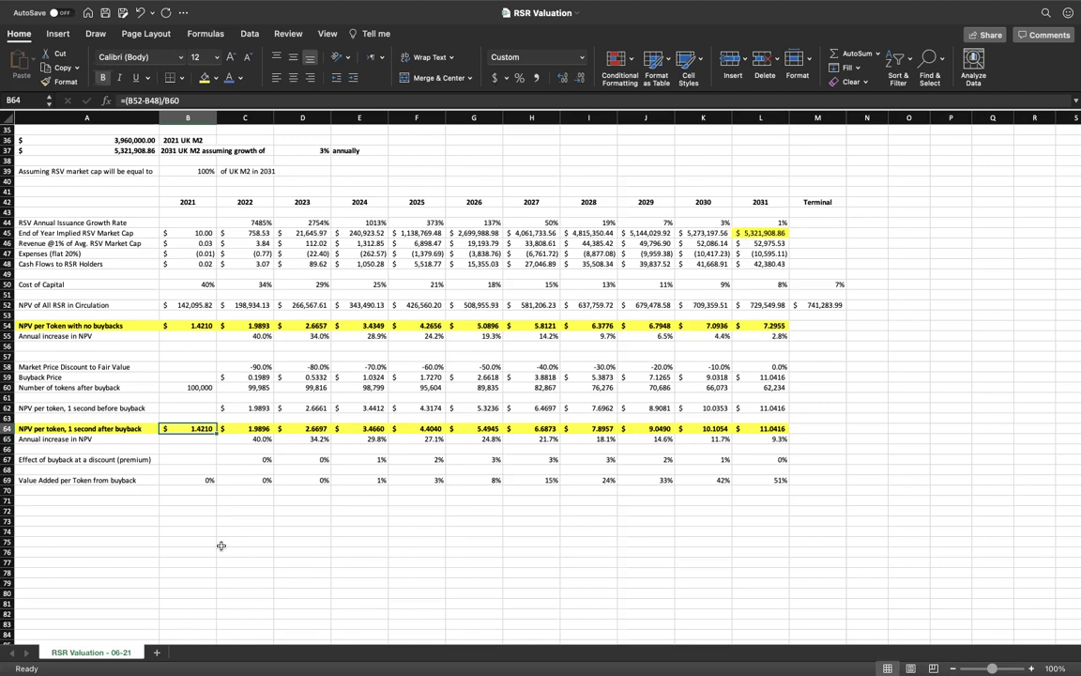
left_click(199, 325)
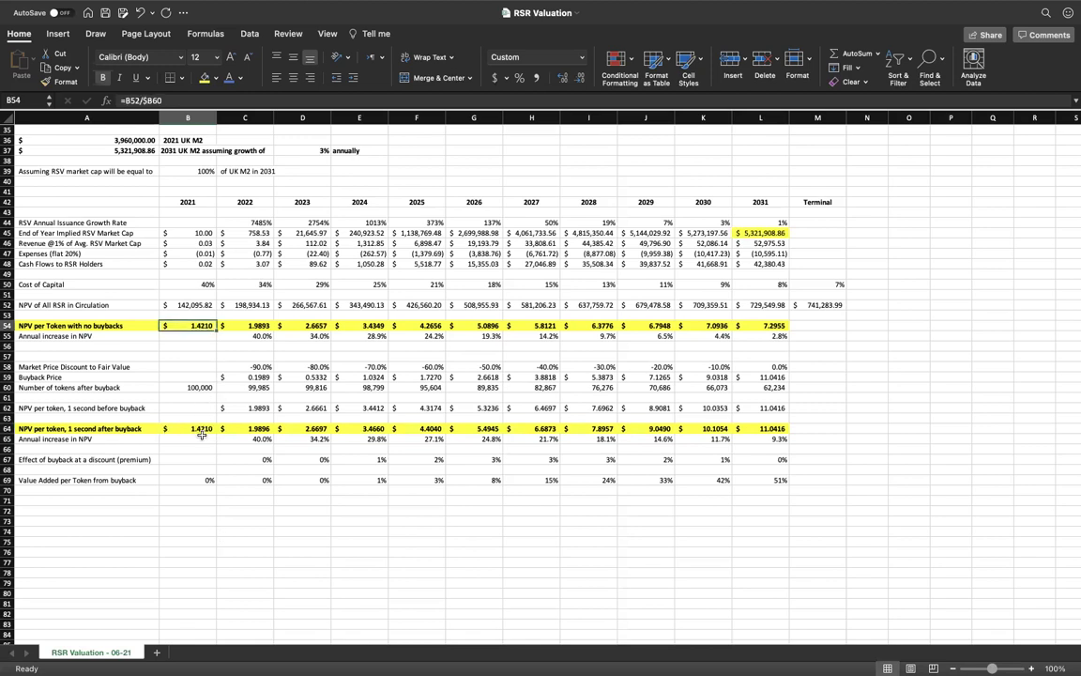
left_click(202, 432)
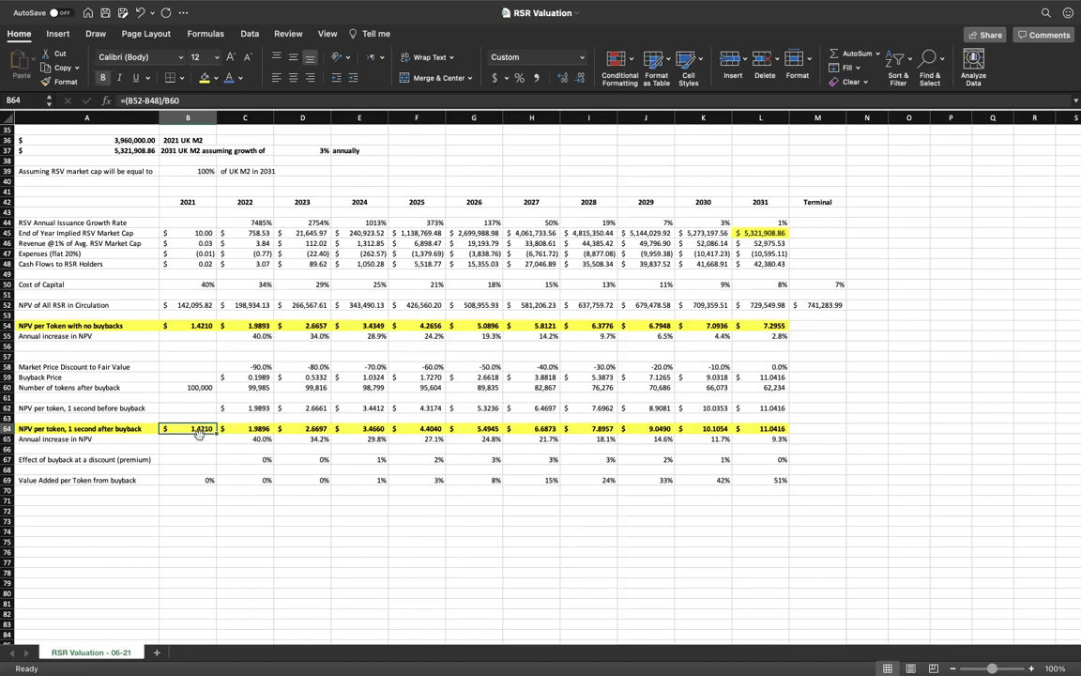
left_click(267, 326)
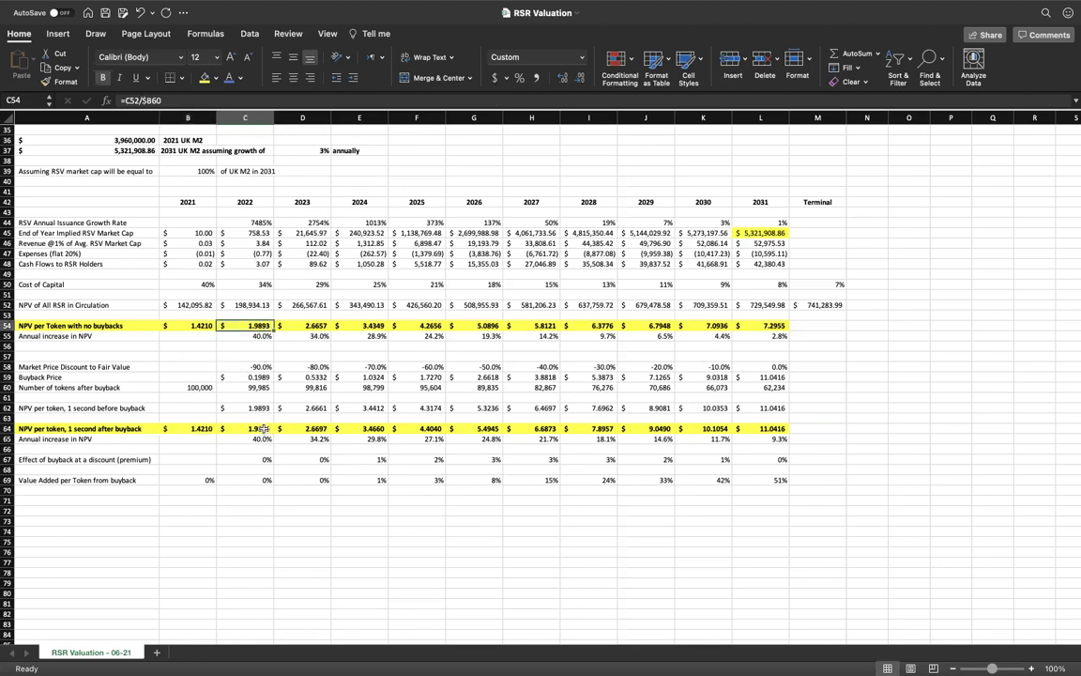
left_click(266, 428)
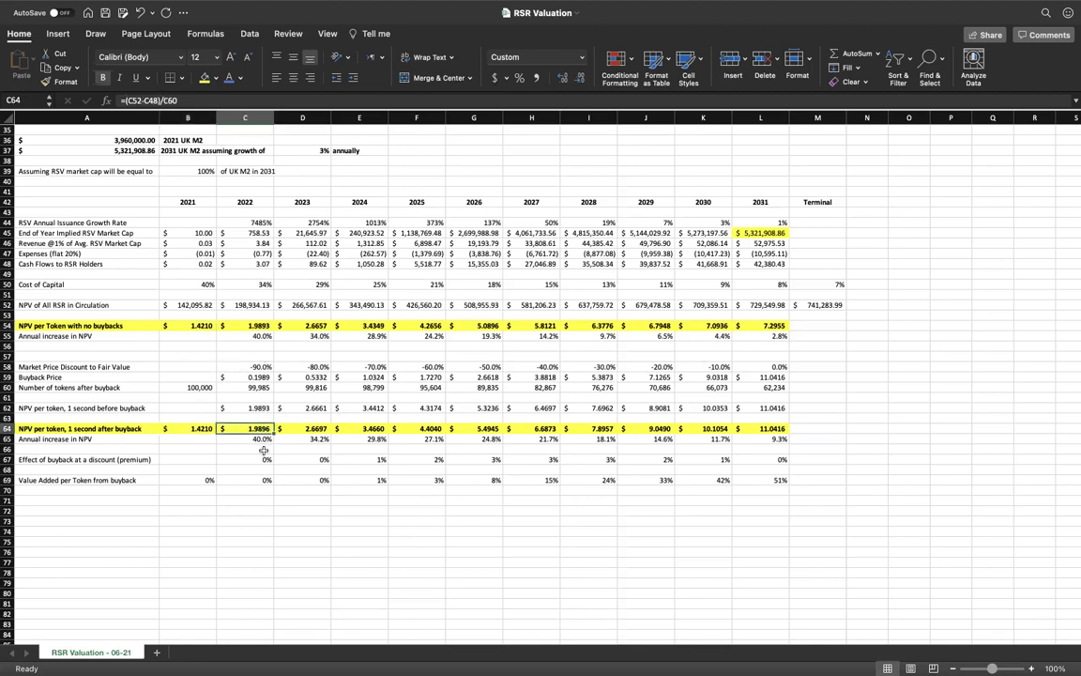
left_click(251, 328)
left_click(250, 438)
left_click(247, 428)
Review NPV per token after buyback year by year from 2023 to 2031, and compare 2031 with its no-buyback value.
left_click(284, 431)
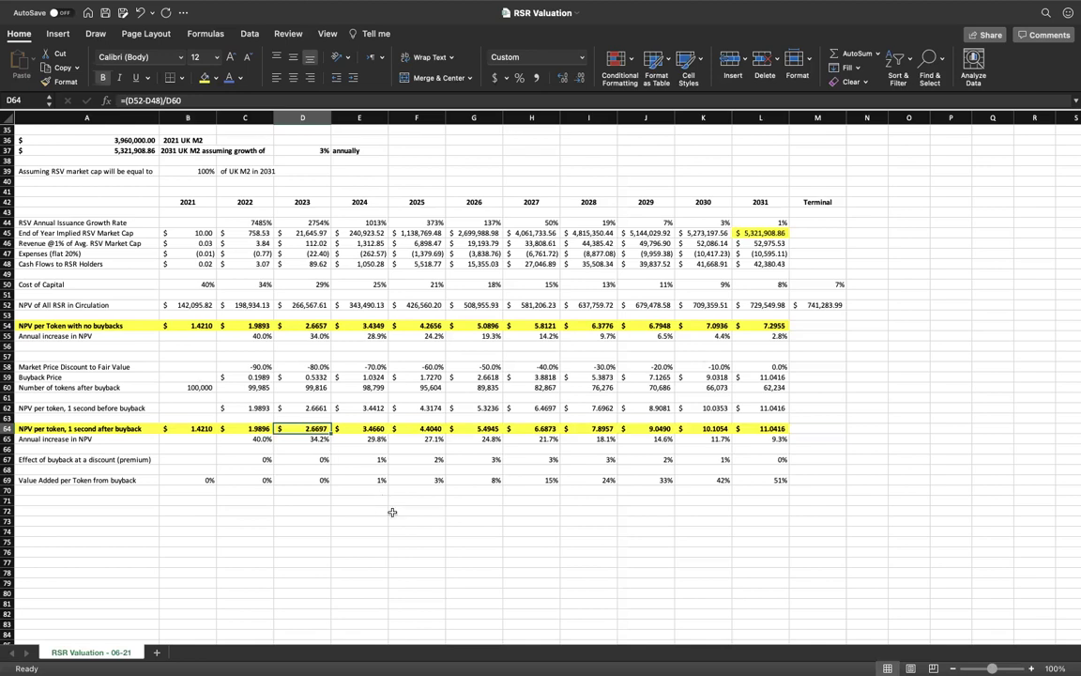
key("Right")
key("Right")
key("Right")
key("Right")
key("Right")
key("Right")
key("Right")
key("Right")
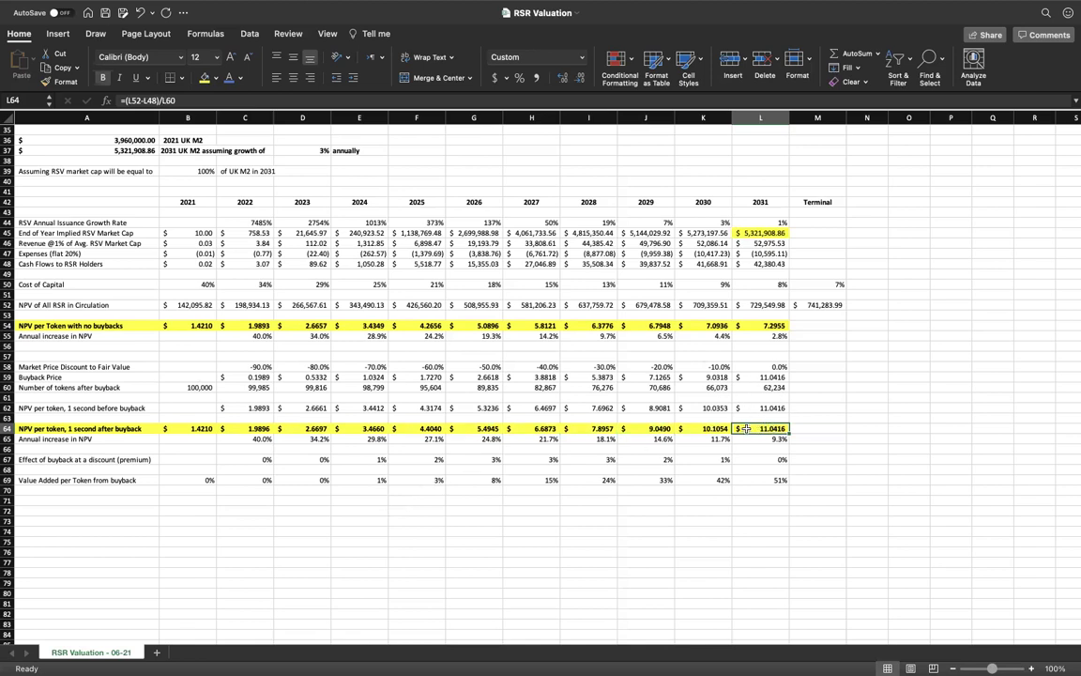
left_click(760, 325)
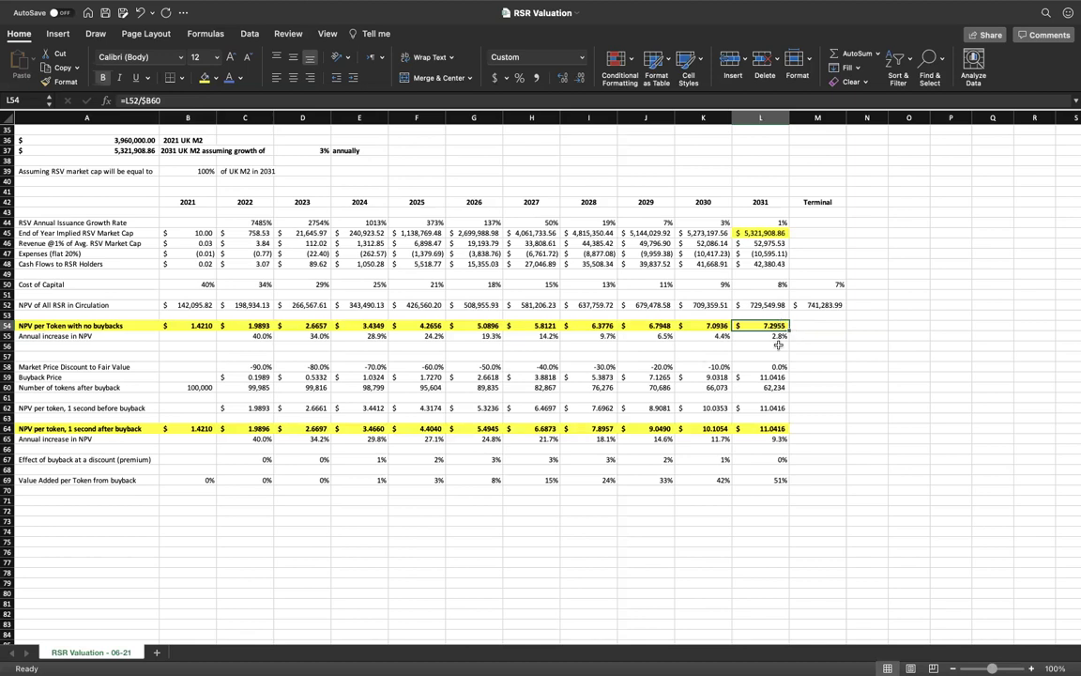
left_click(773, 428)
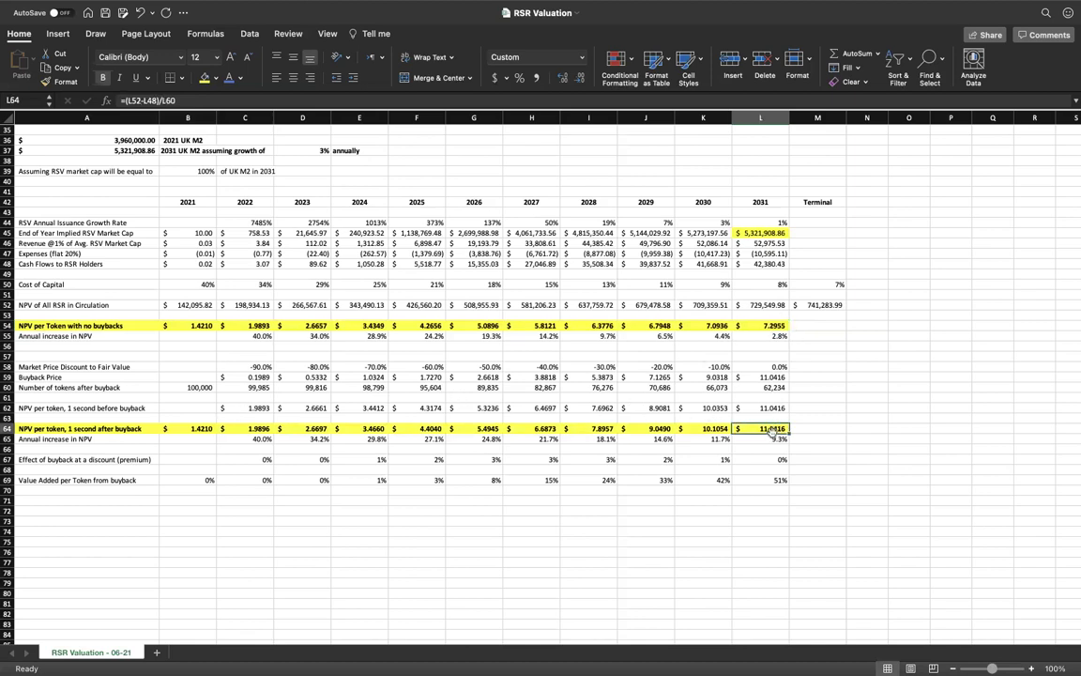
Inspect the Annual increase in NPV formulas under the after-buyback row for 2022, 2023 and 2031.
left_click(38, 427)
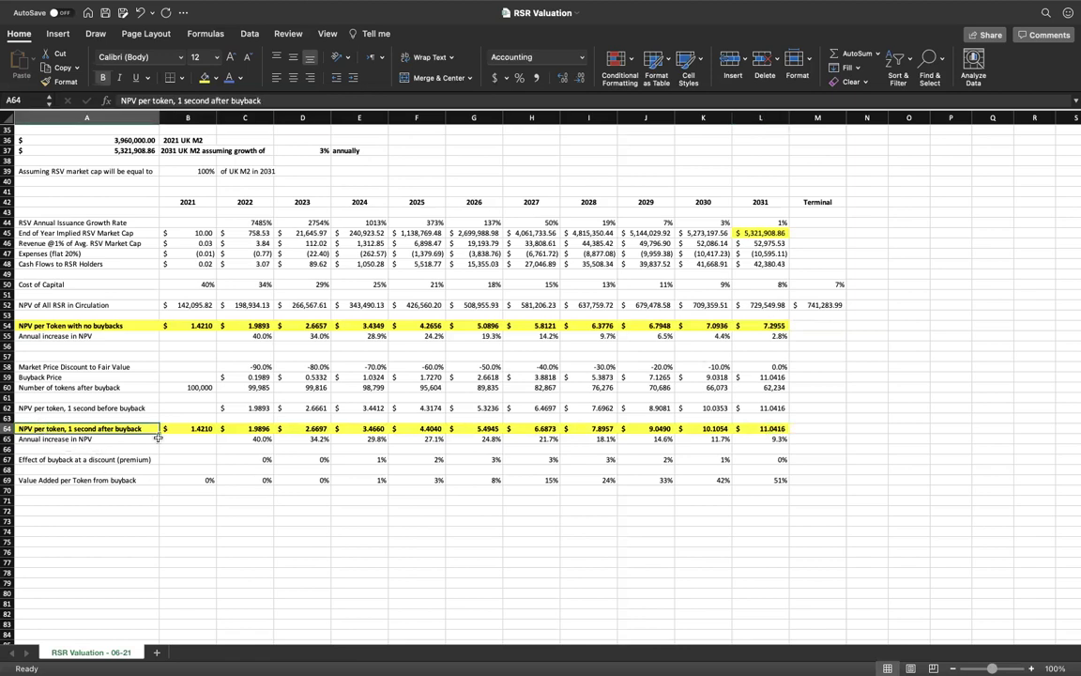
left_click(84, 437)
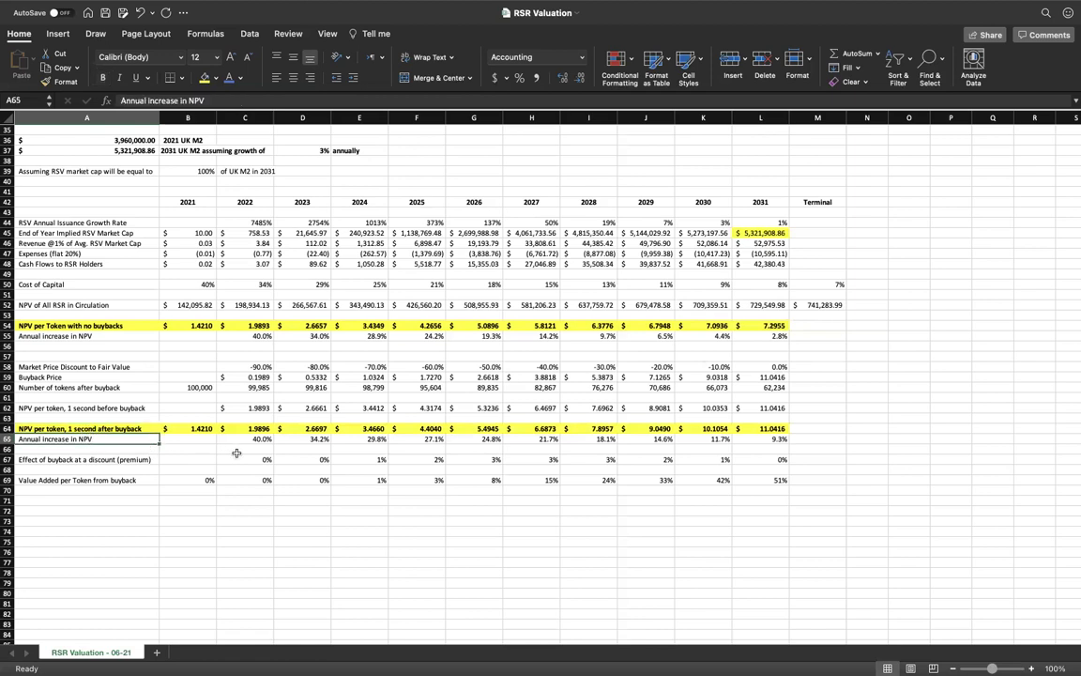
key("Right")
key("Right")
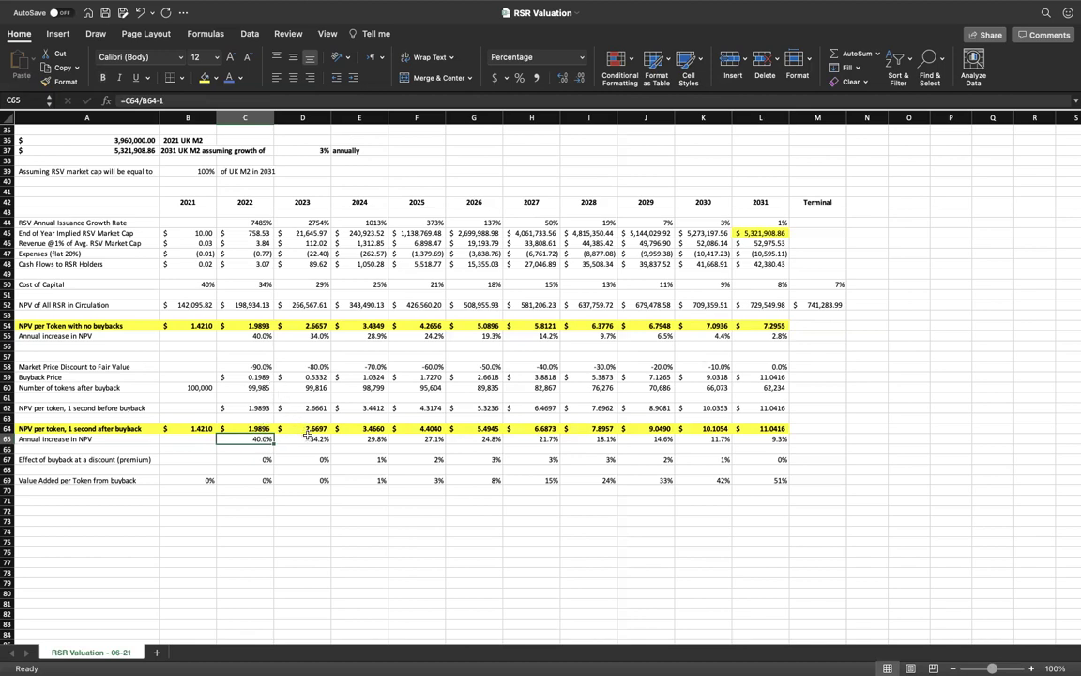
key("Right")
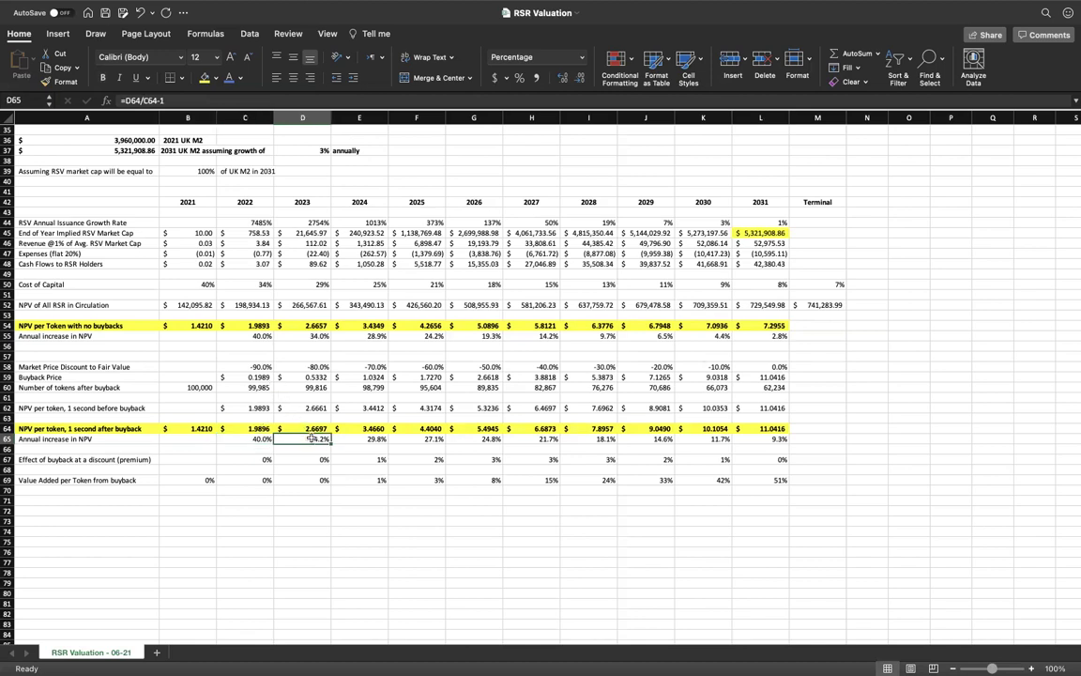
left_click(770, 438)
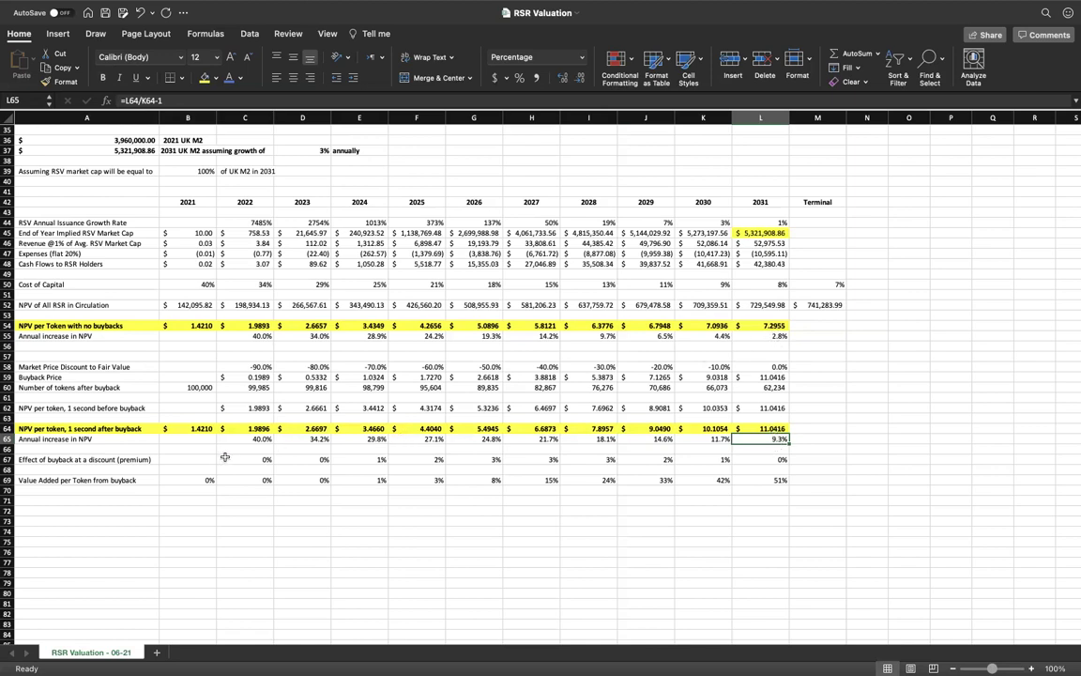
Revisit the assumed RSV share of UK M2 in 2031, the 1% revenue row and the flat 20% expenses row.
left_click(106, 504)
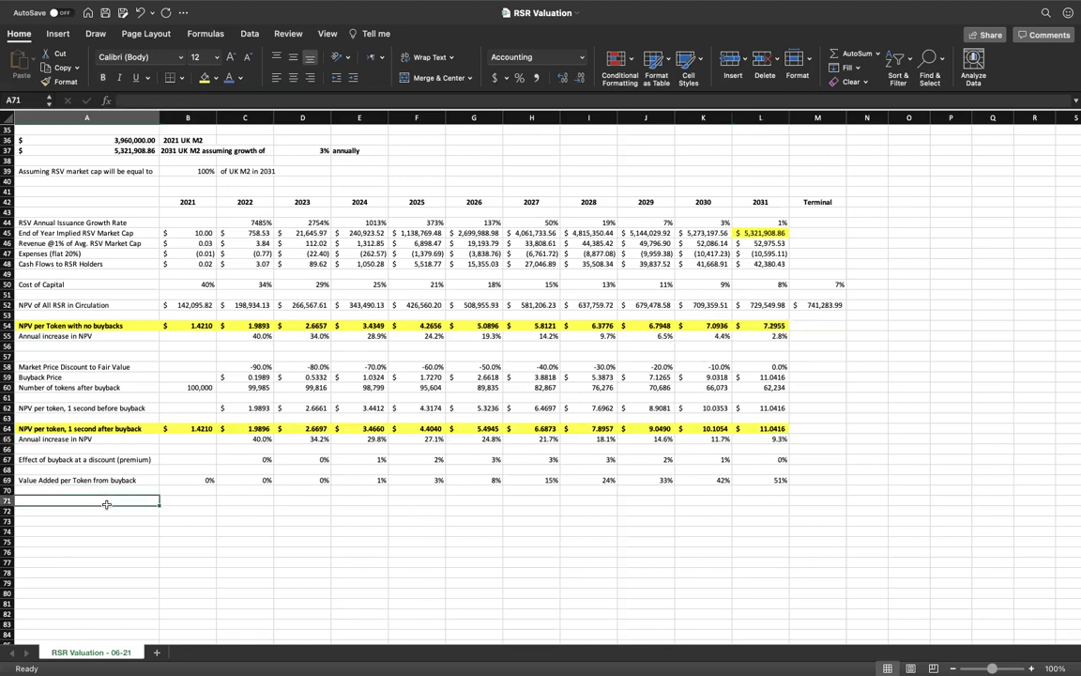
left_click(172, 171)
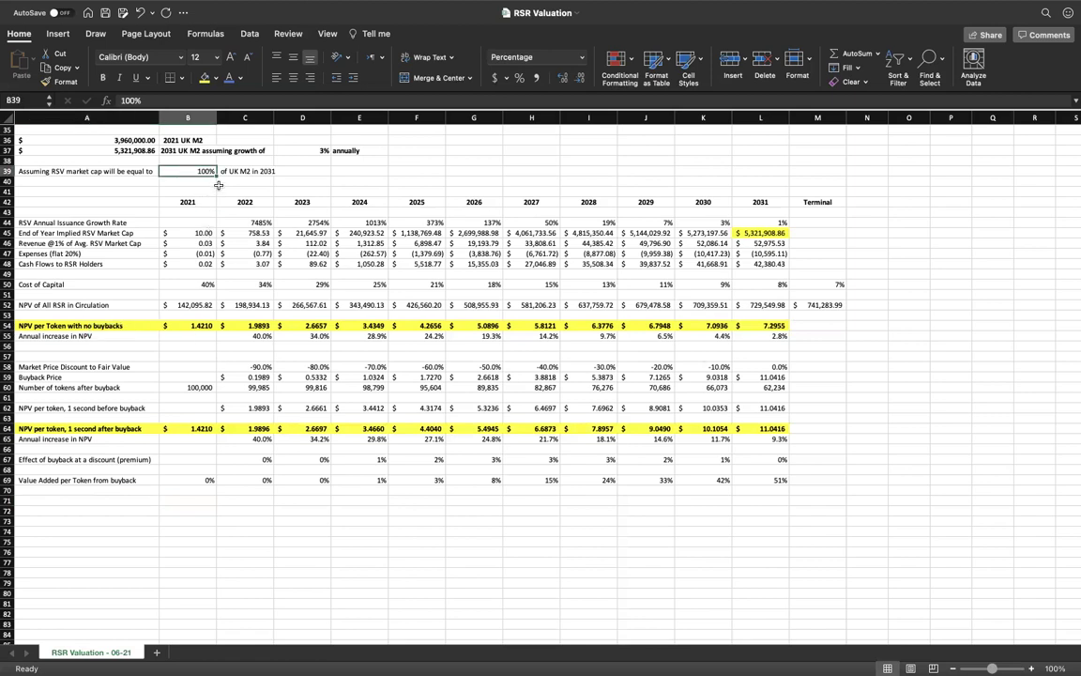
left_click(103, 243)
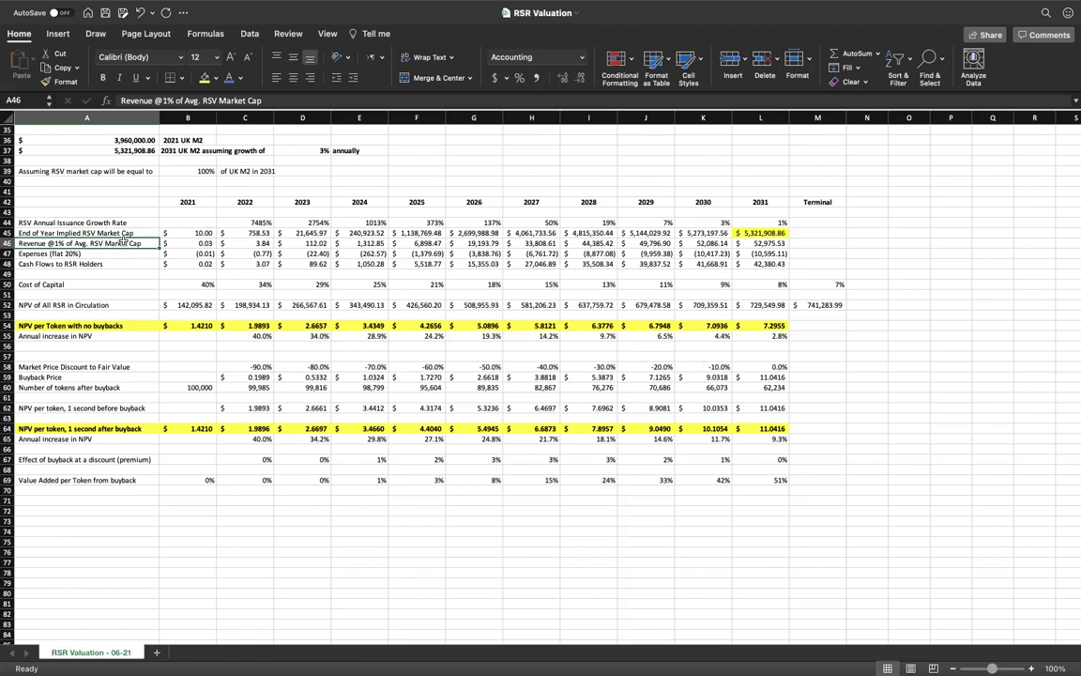
left_click(116, 255)
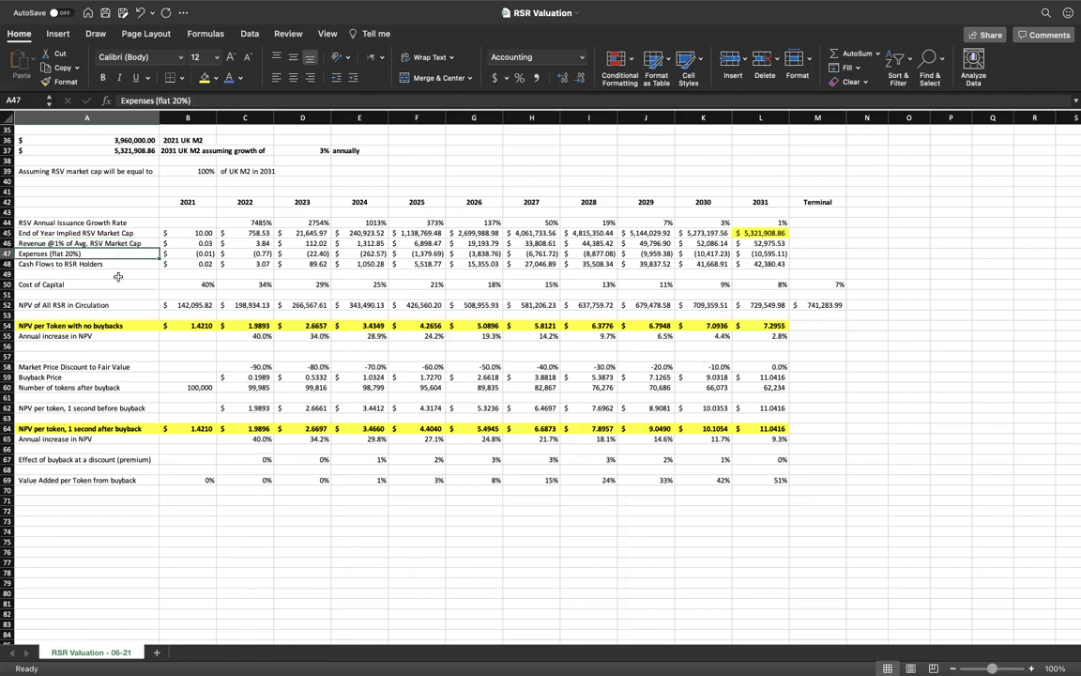
Review the Cost of Capital year by year from 2021 to 2031 and return to the NPV per Token with no buybacks row.
left_click_drag(200, 283, 525, 284)
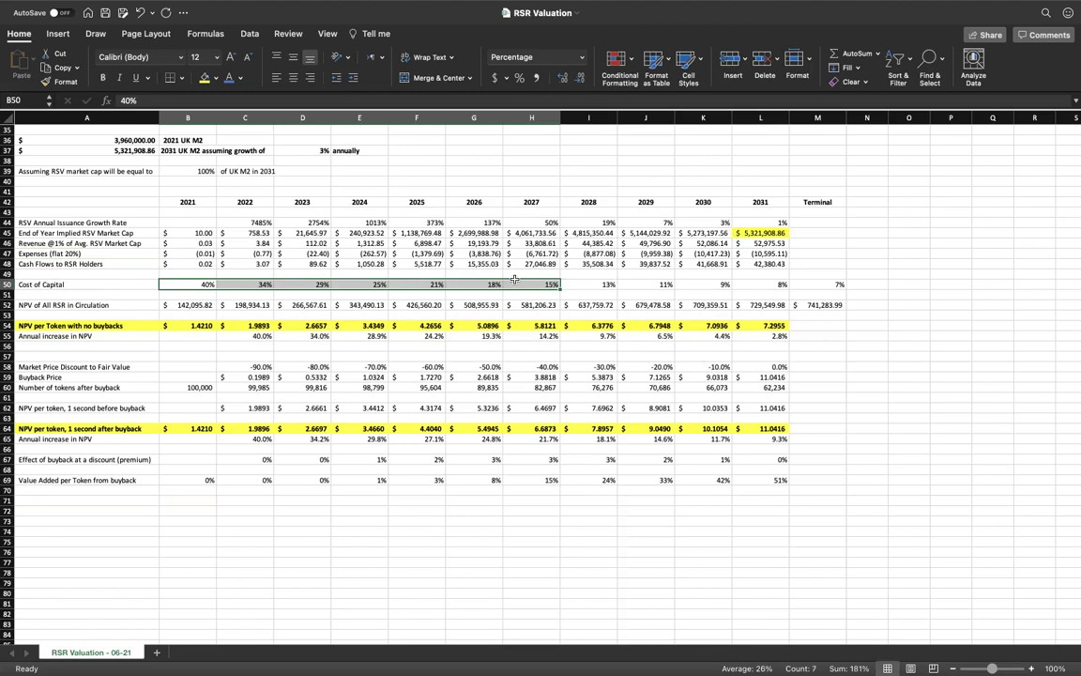
key("Right")
key("Right")
key("Right")
key("Right")
key("Right")
key("Right")
key("Right")
key("Right")
key("Right")
key("Right")
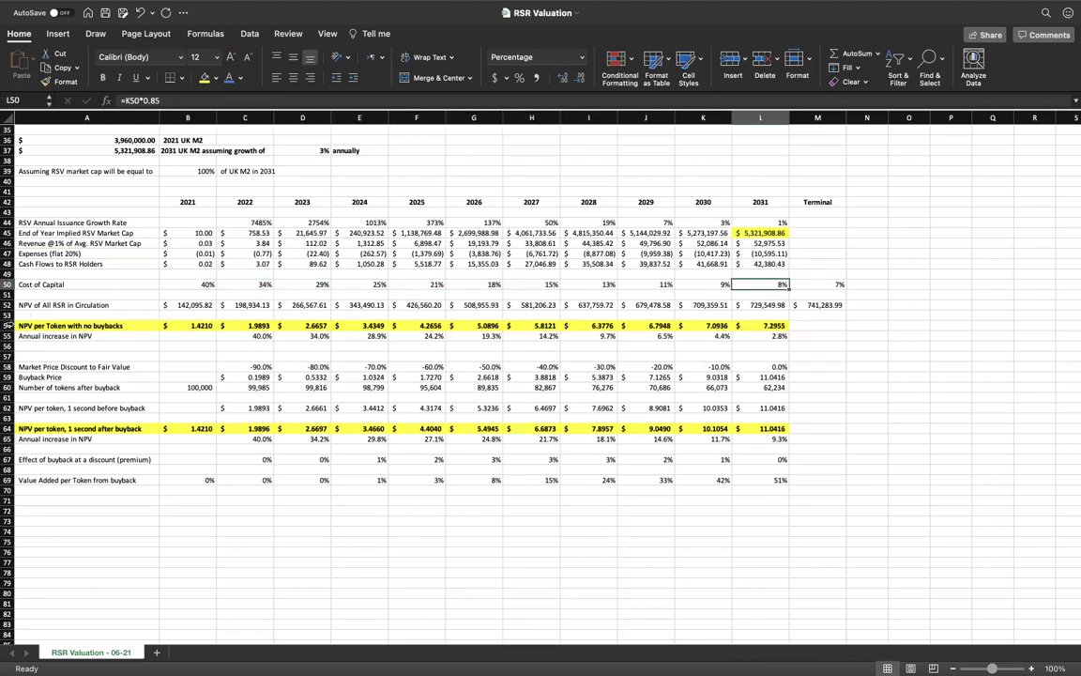
left_click(56, 326)
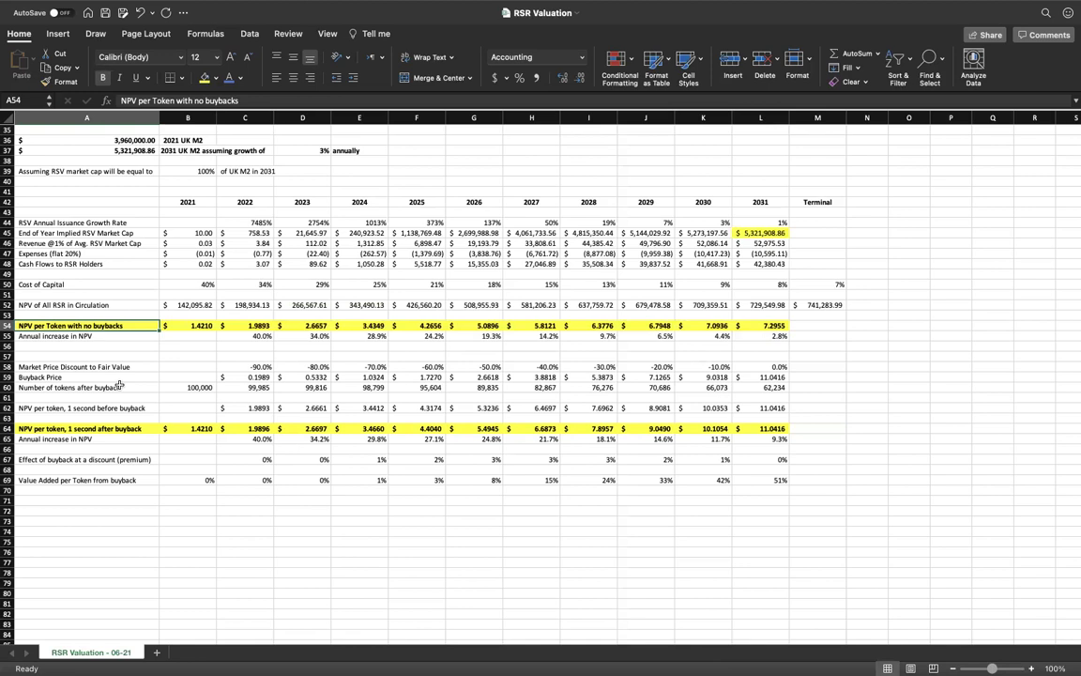
Fill the 2021 to 2023 values green in both the no-buyback and the 1-second-after-buyback NPV per token rows.
left_click(68, 499)
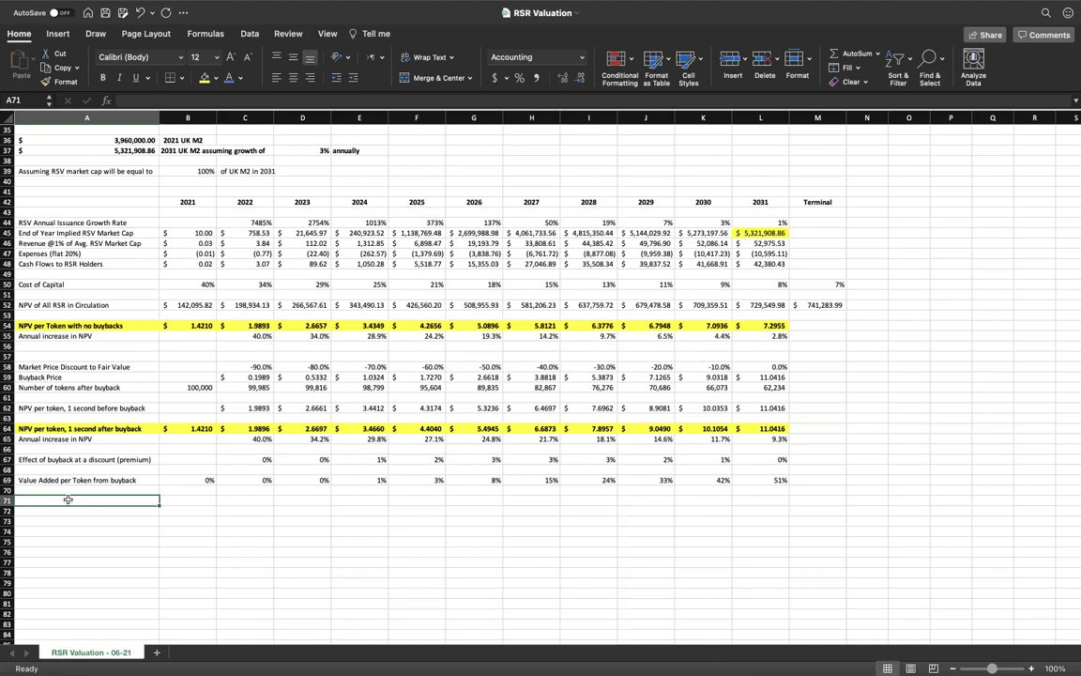
left_click(197, 428)
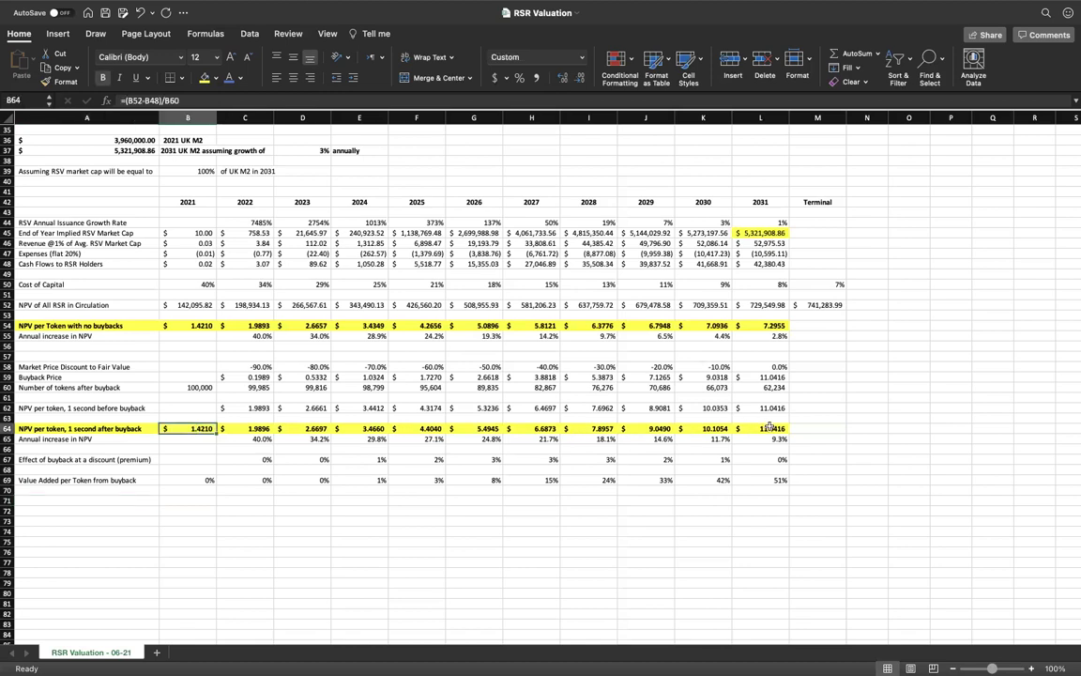
left_click(198, 500)
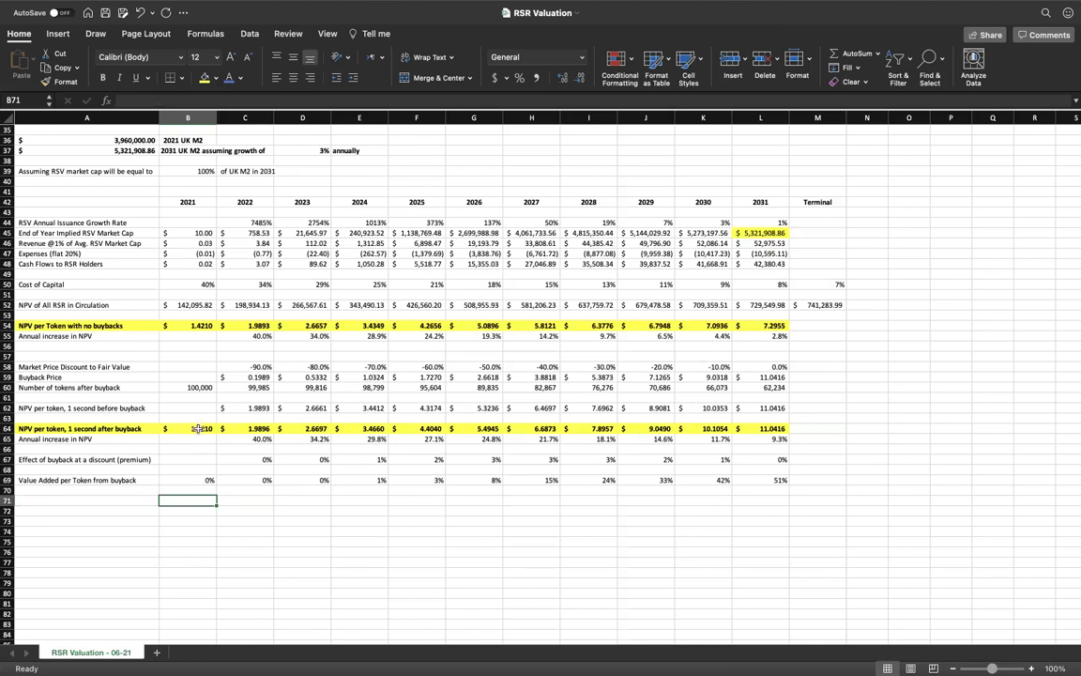
left_click_drag(197, 428, 302, 427)
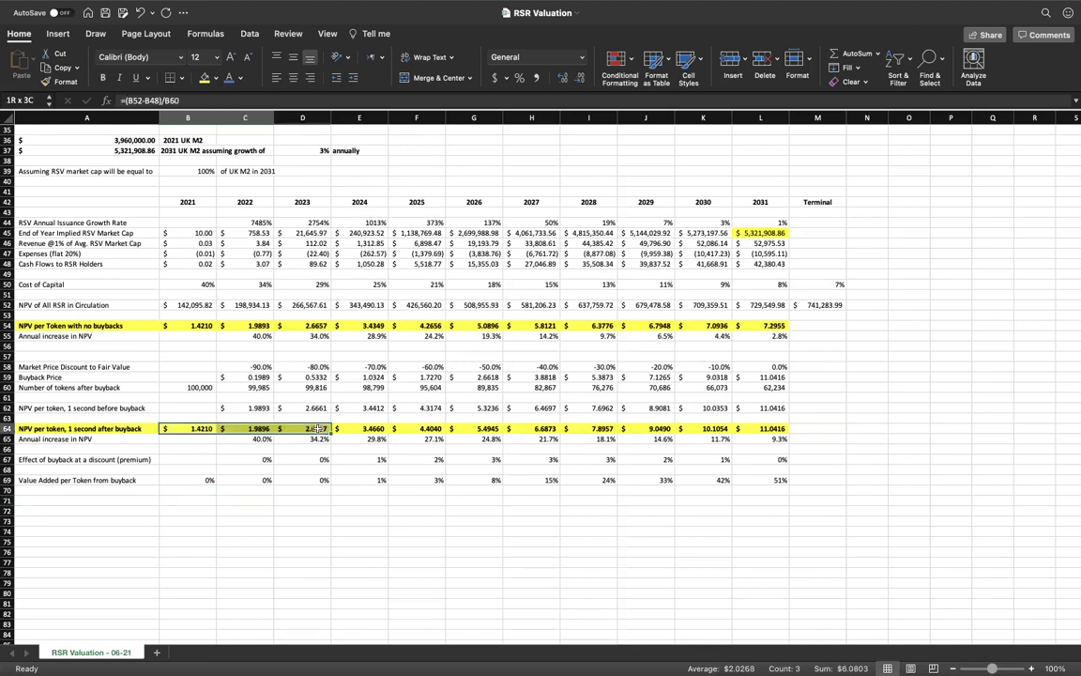
left_click_drag(193, 325, 314, 325)
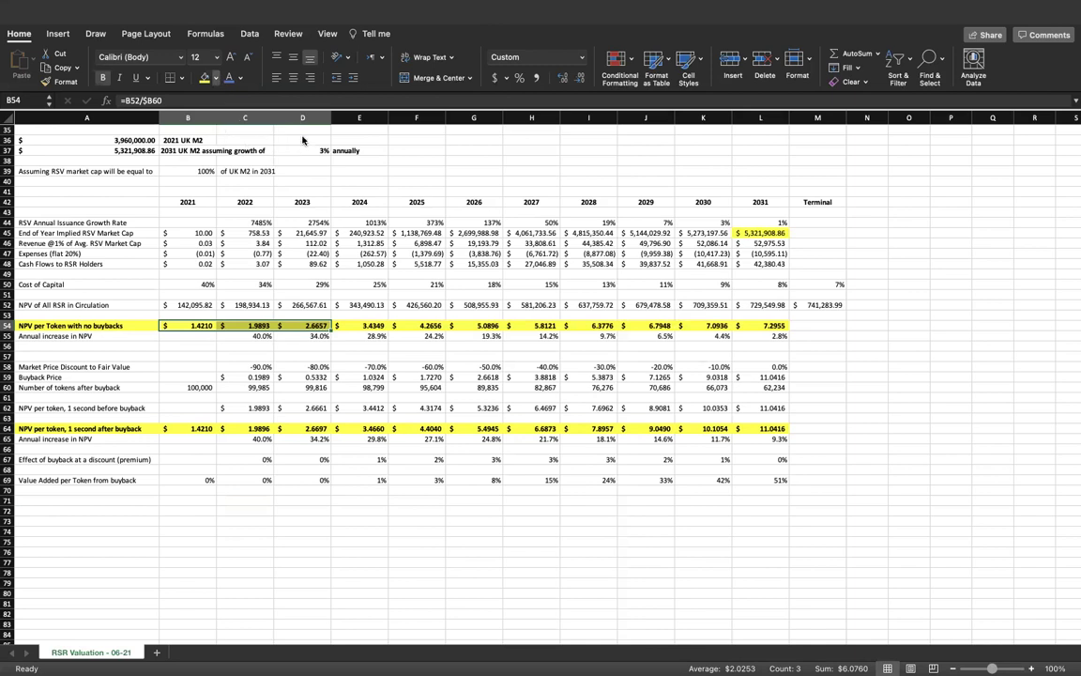
left_click_drag(190, 428, 299, 428)
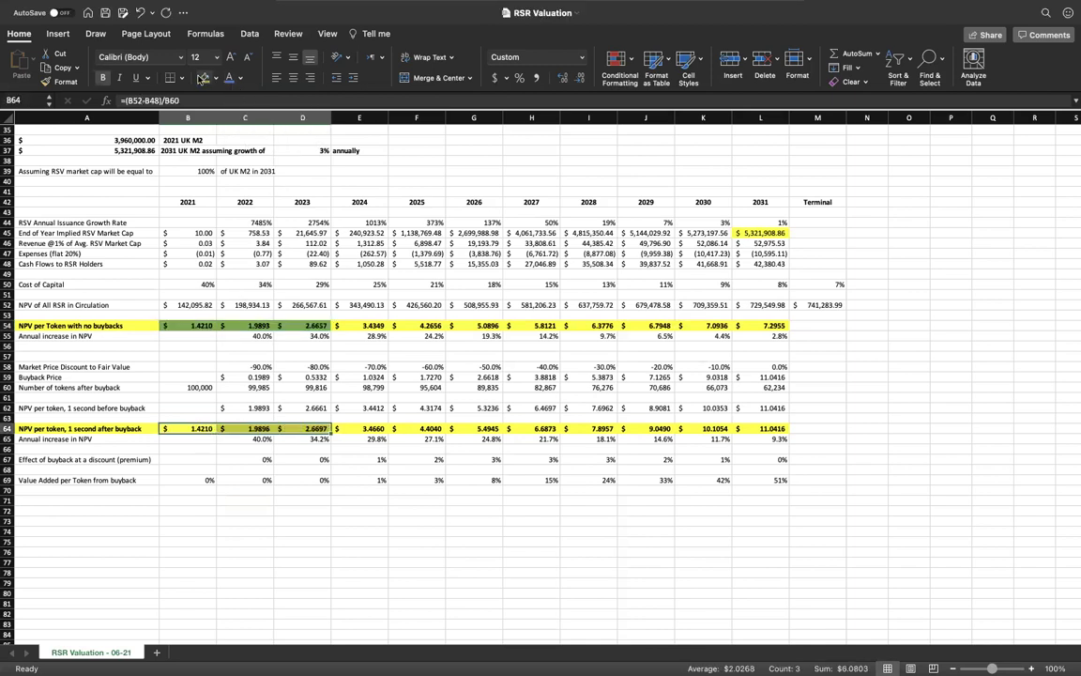
Compare the 2022 NPV per Token with no buybacks against the 2022 value after buyback.
left_click(193, 500)
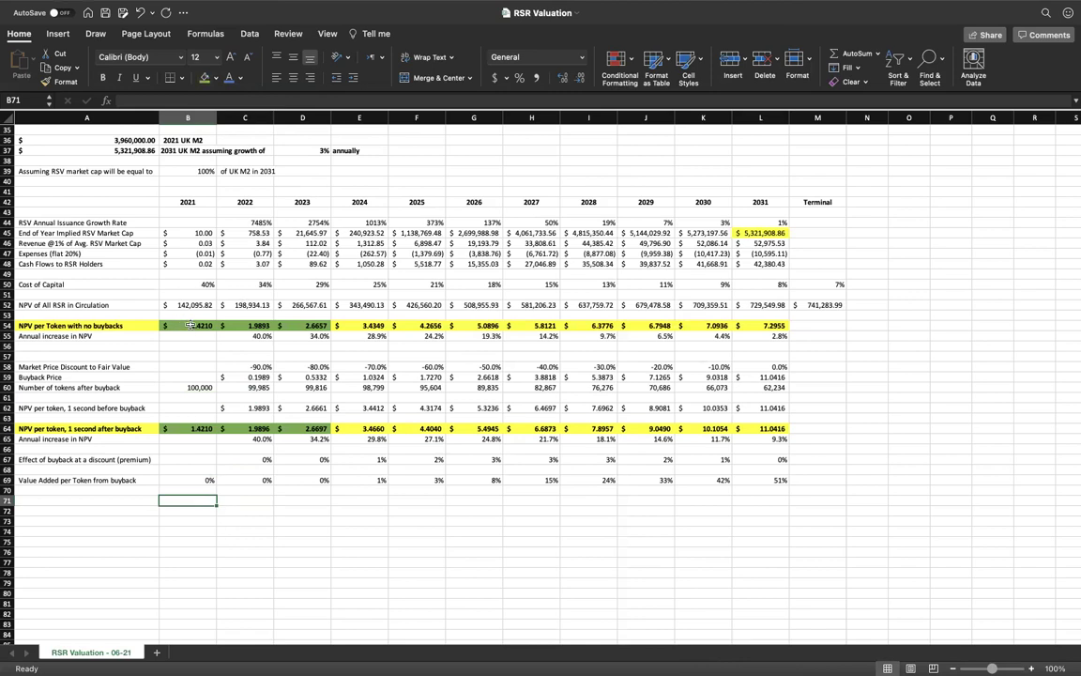
left_click(242, 324)
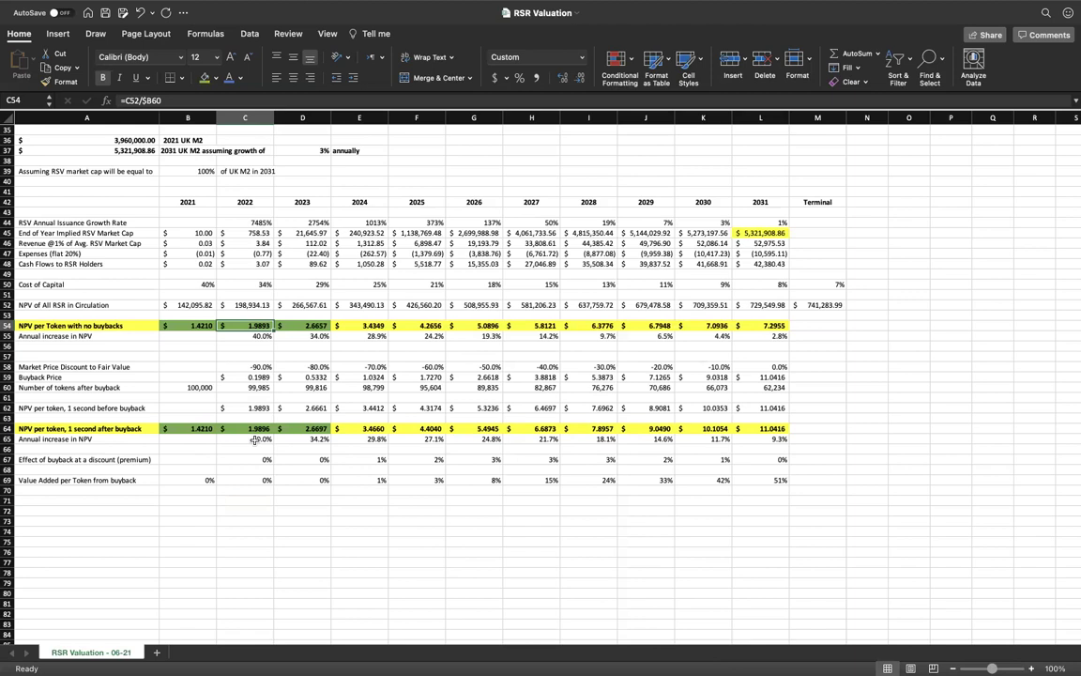
left_click(246, 501)
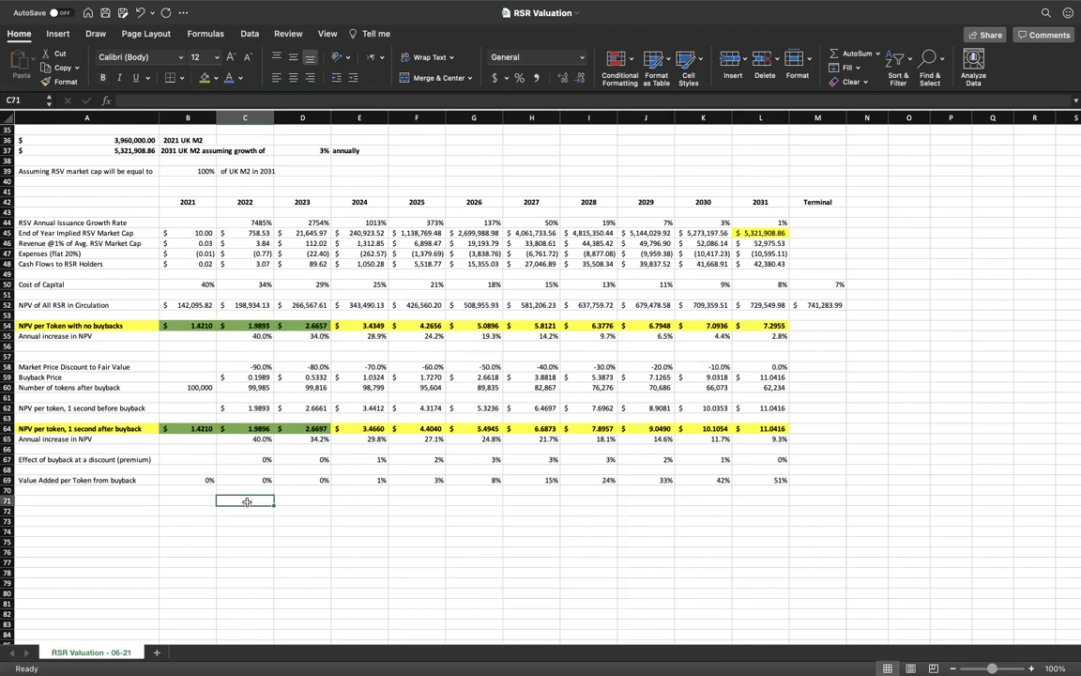